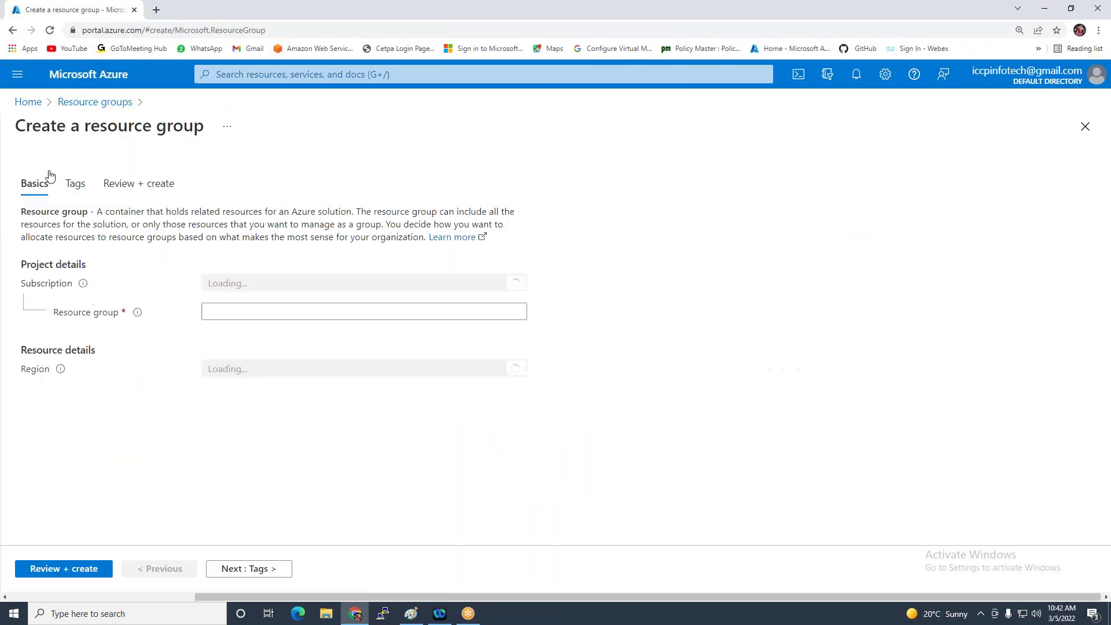
Name the new resource group MY-Server-sg
left_click(458, 310)
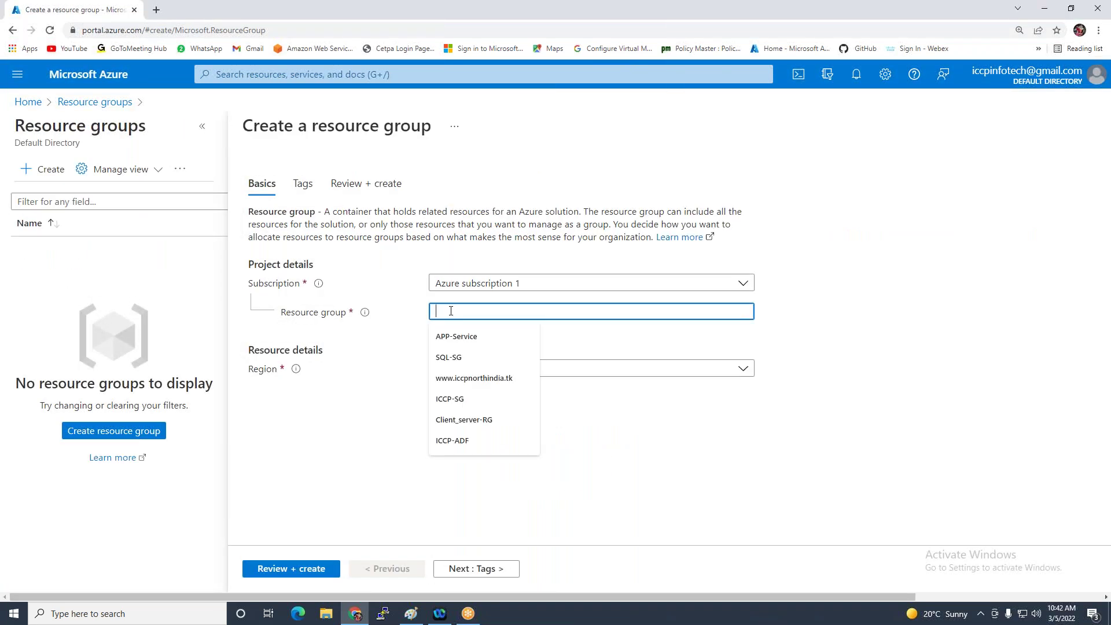
type("M")
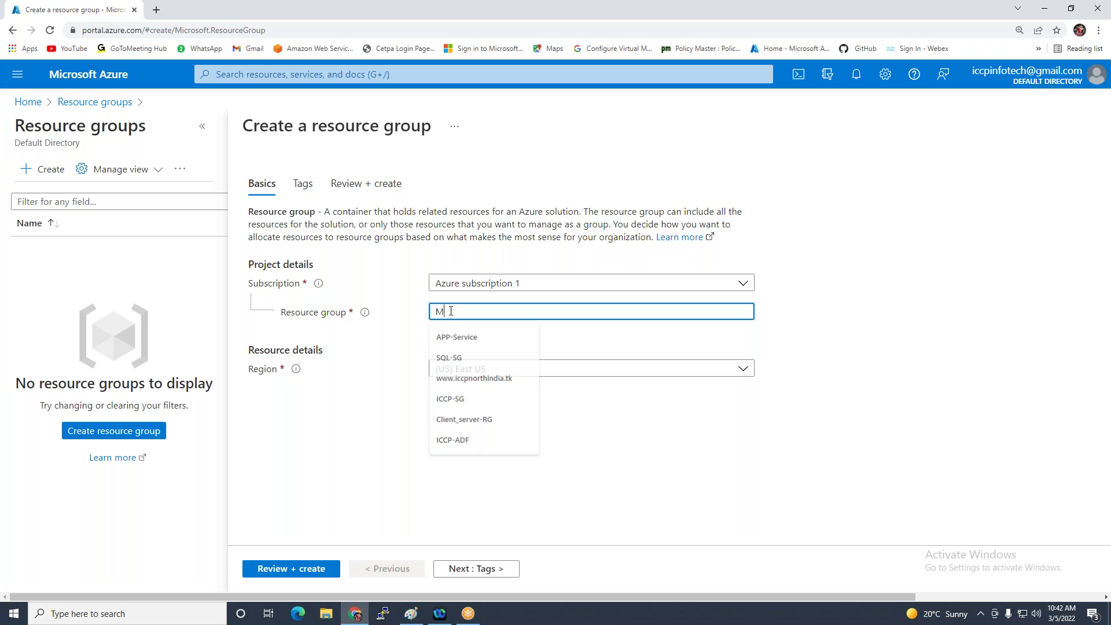
type("YSer")
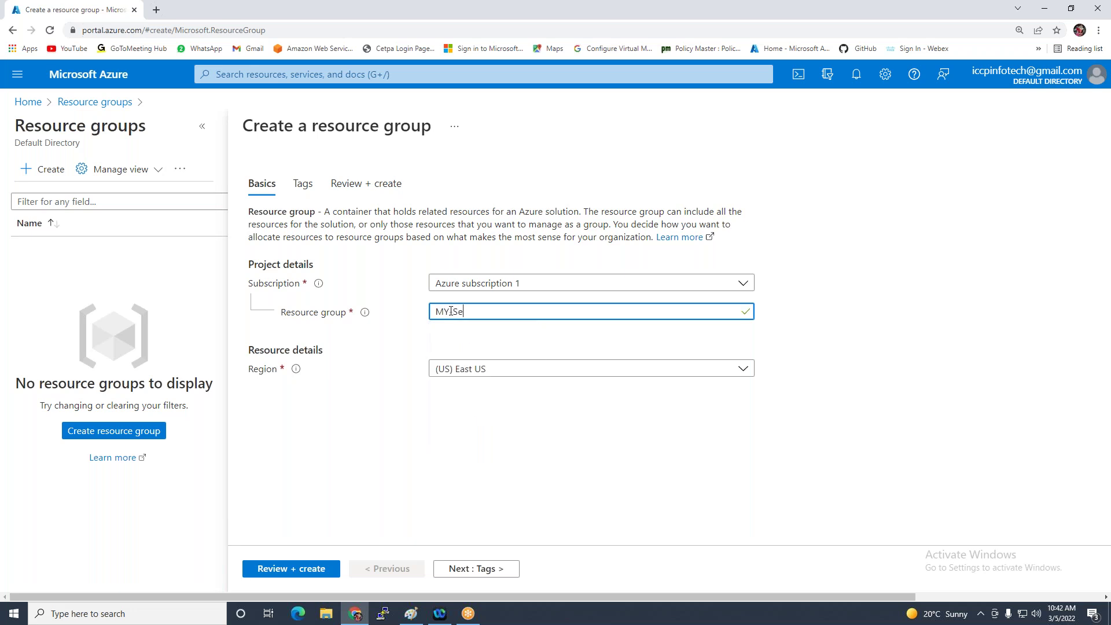
type("ver-sg")
left_click(912, 18)
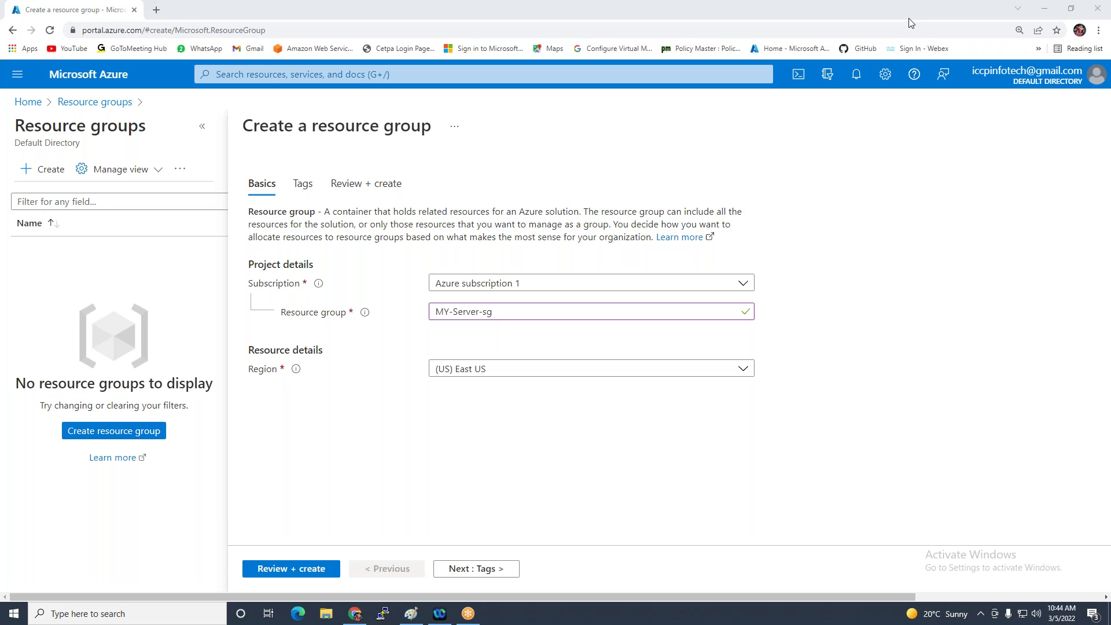
Check the available subscriptions, keep Azure subscription 1, and review and create the resource group
left_click(498, 287)
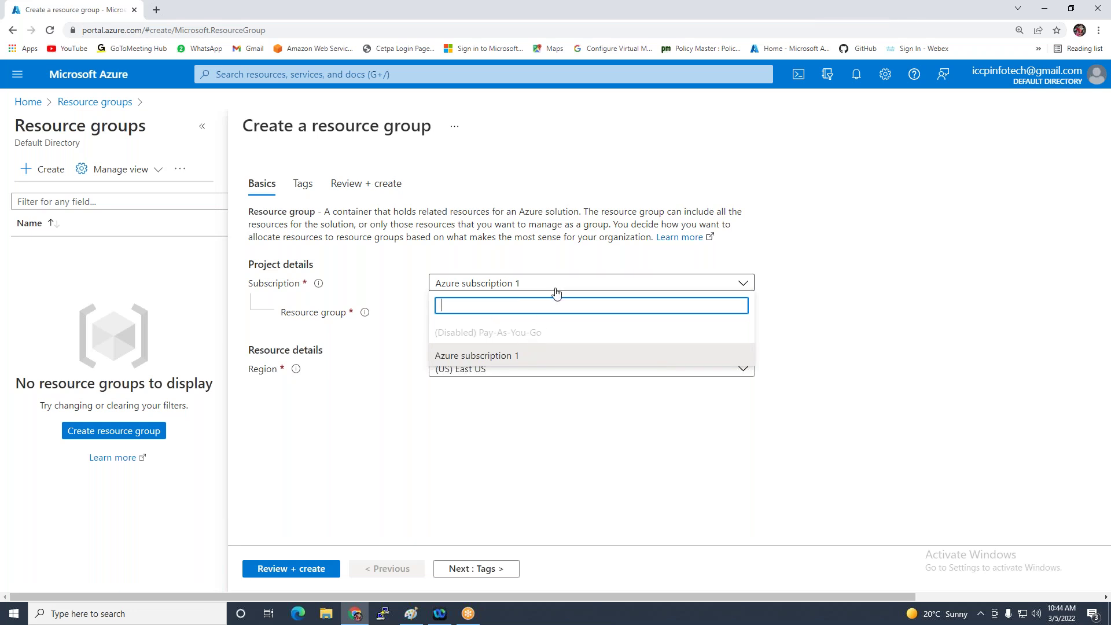
left_click(538, 290)
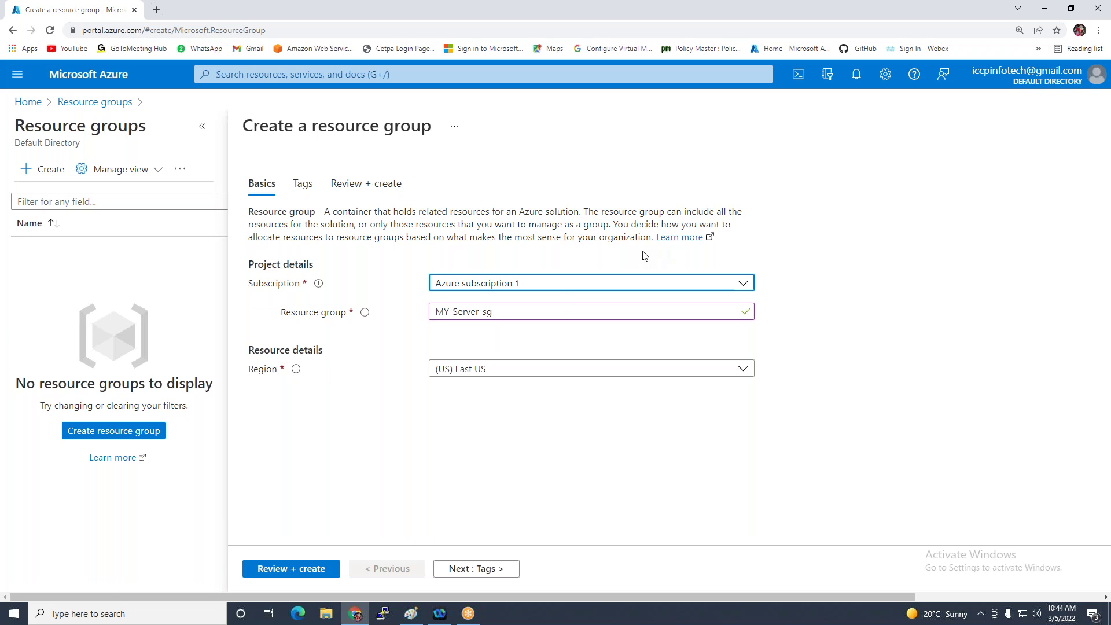
left_click(565, 288)
left_click(476, 289)
left_click(292, 569)
left_click(270, 568)
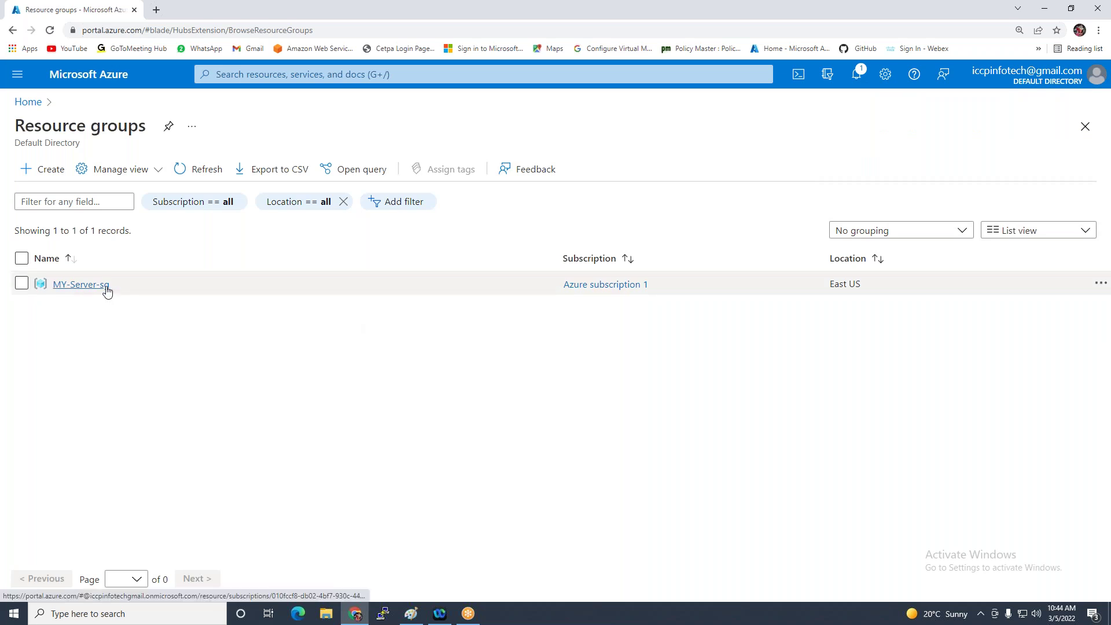
Start creating a virtual network and assign it to the MY-Server-sg resource group
left_click(29, 101)
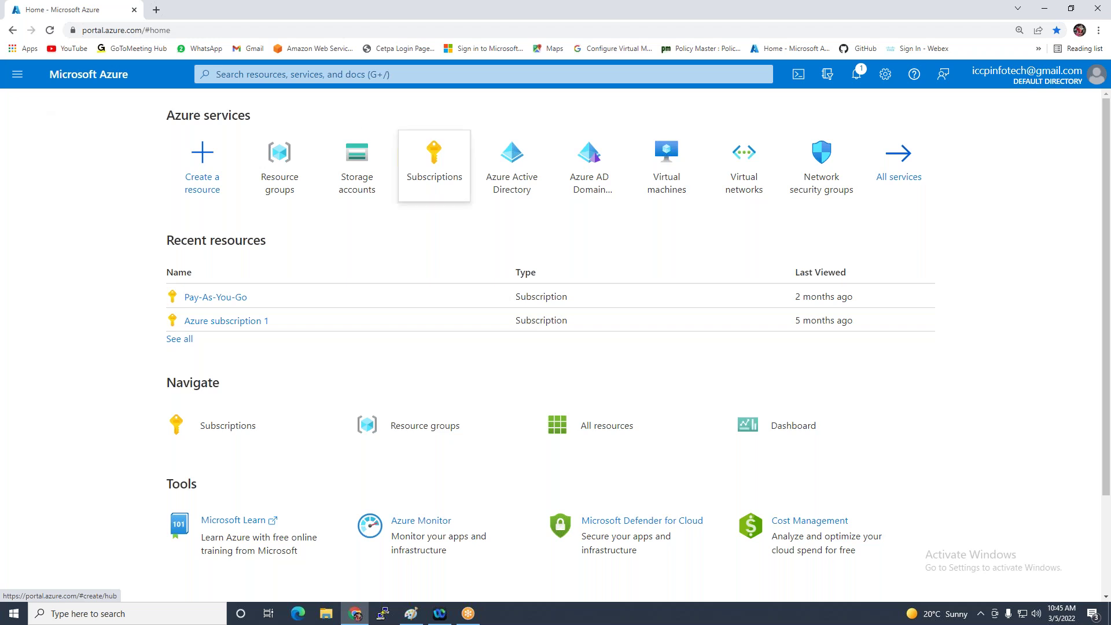
left_click(16, 75)
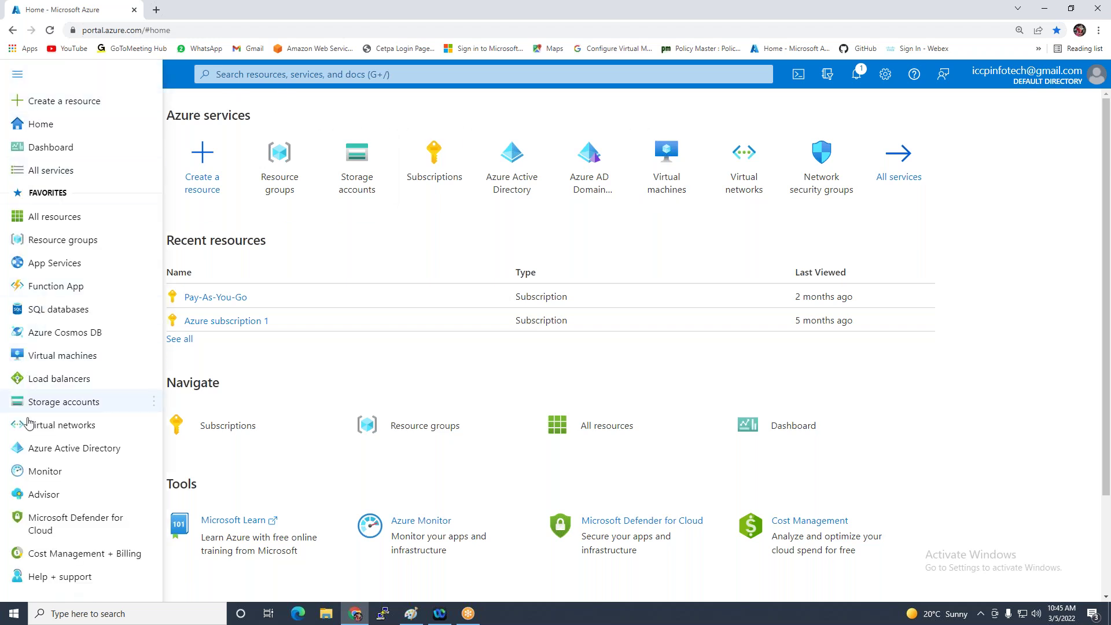
left_click(69, 427)
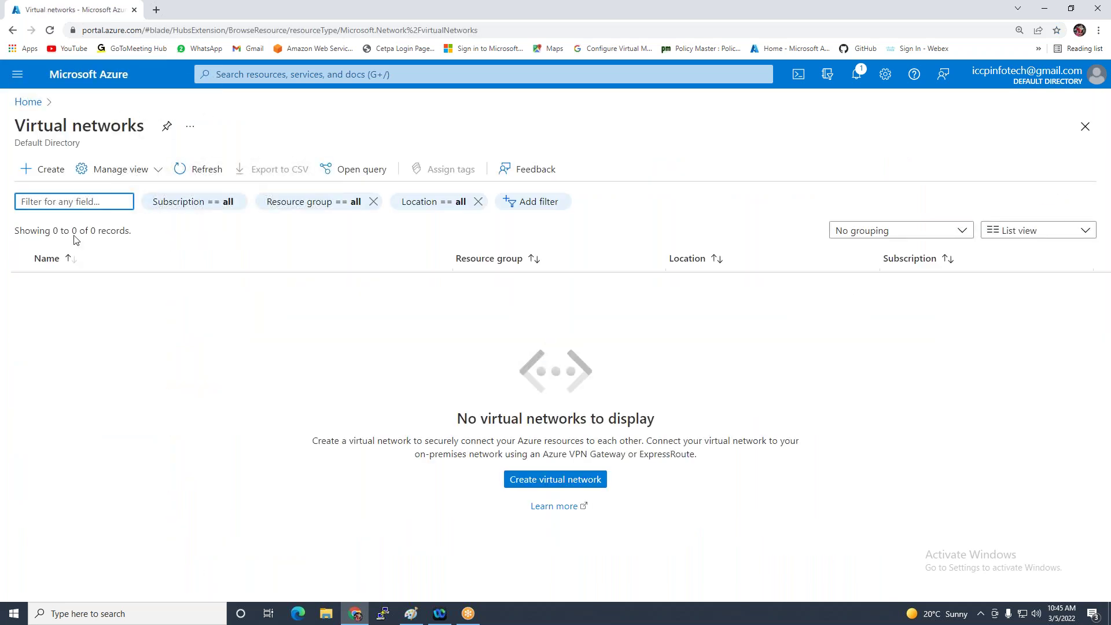
left_click(48, 169)
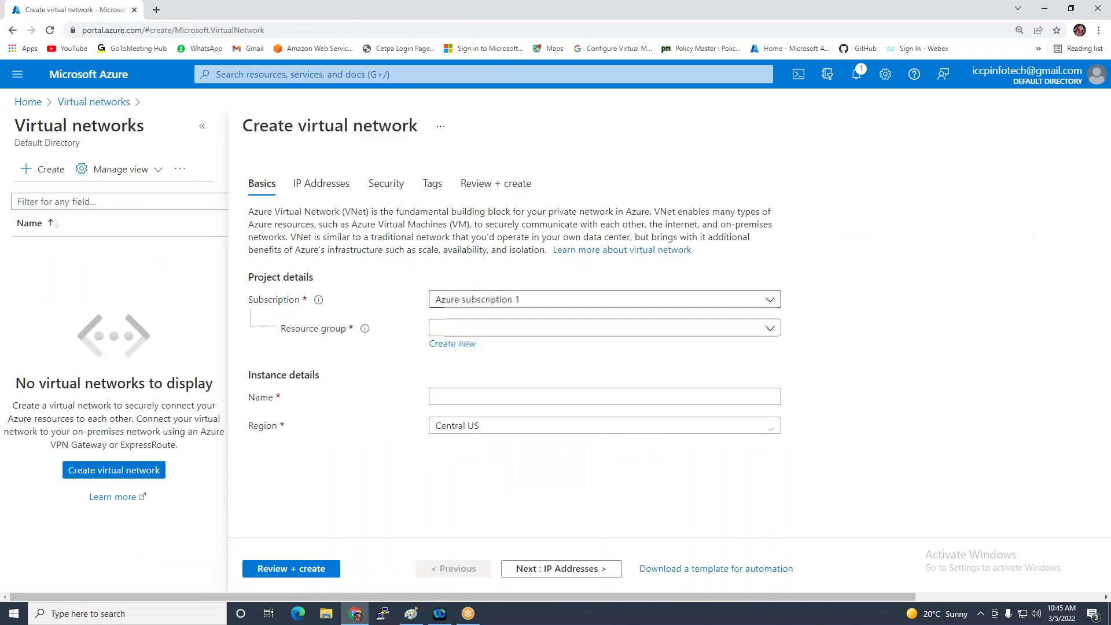
left_click(493, 328)
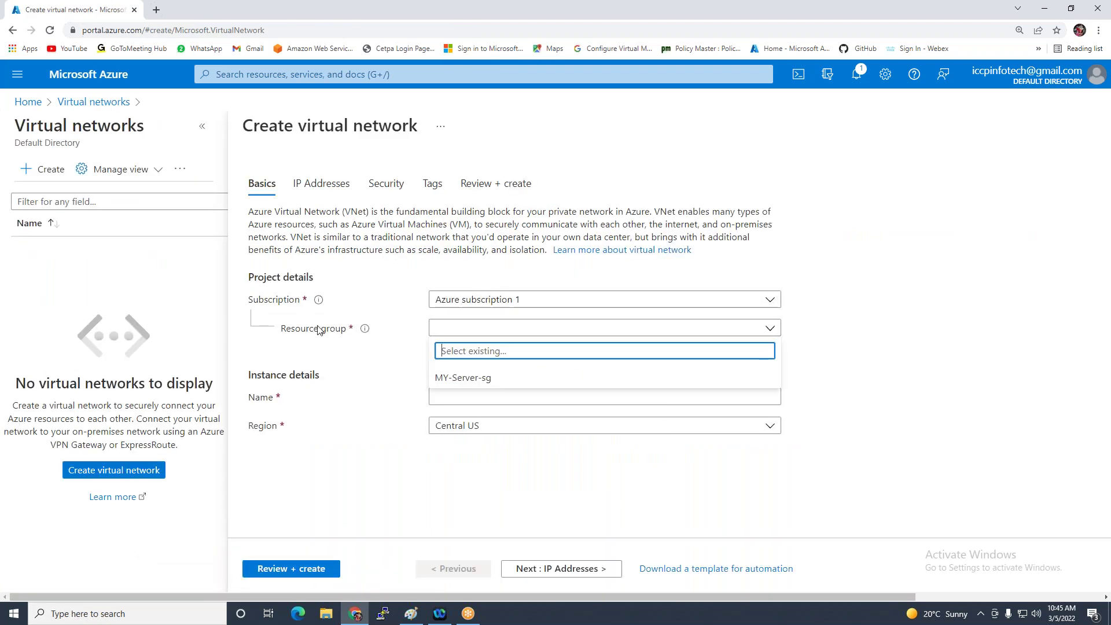
left_click(372, 352)
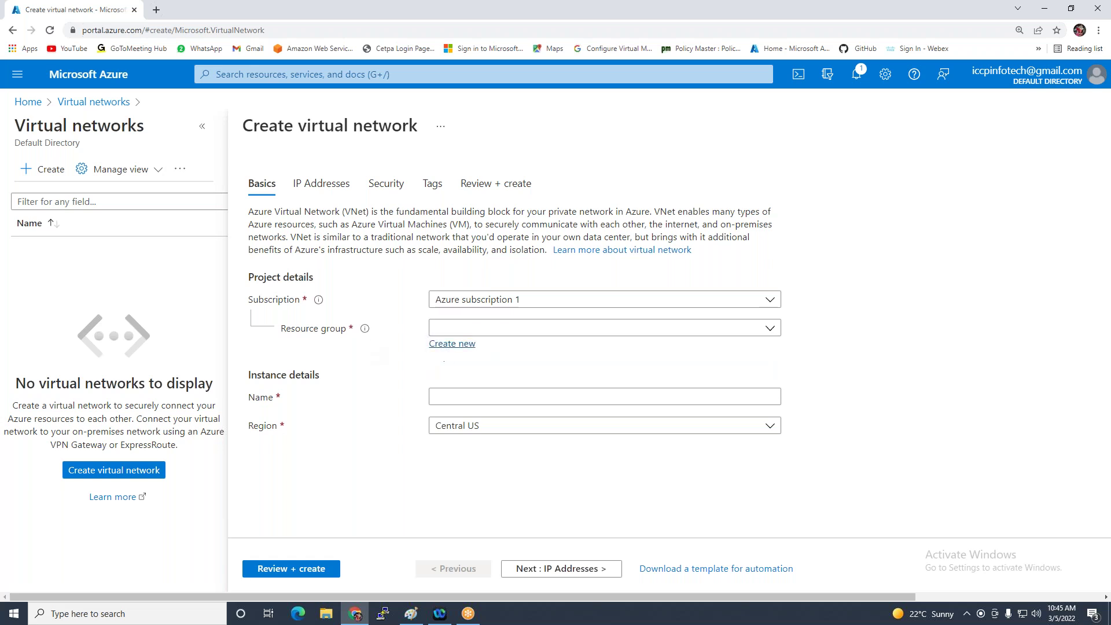
left_click(544, 332)
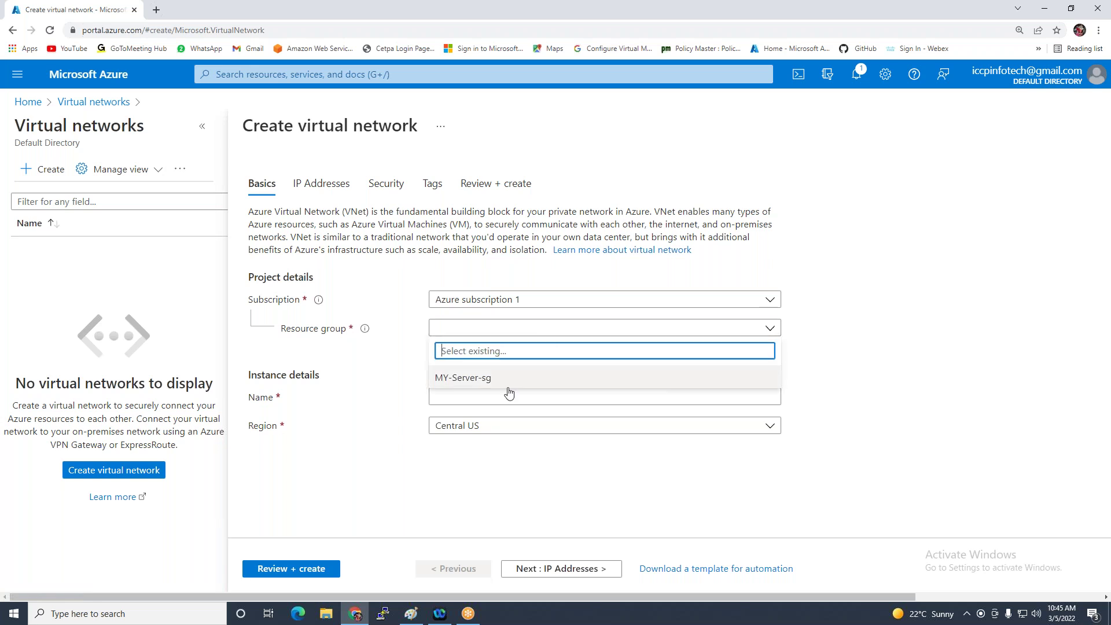
left_click(457, 380)
Name the virtual network Vnet-1
left_click(476, 394)
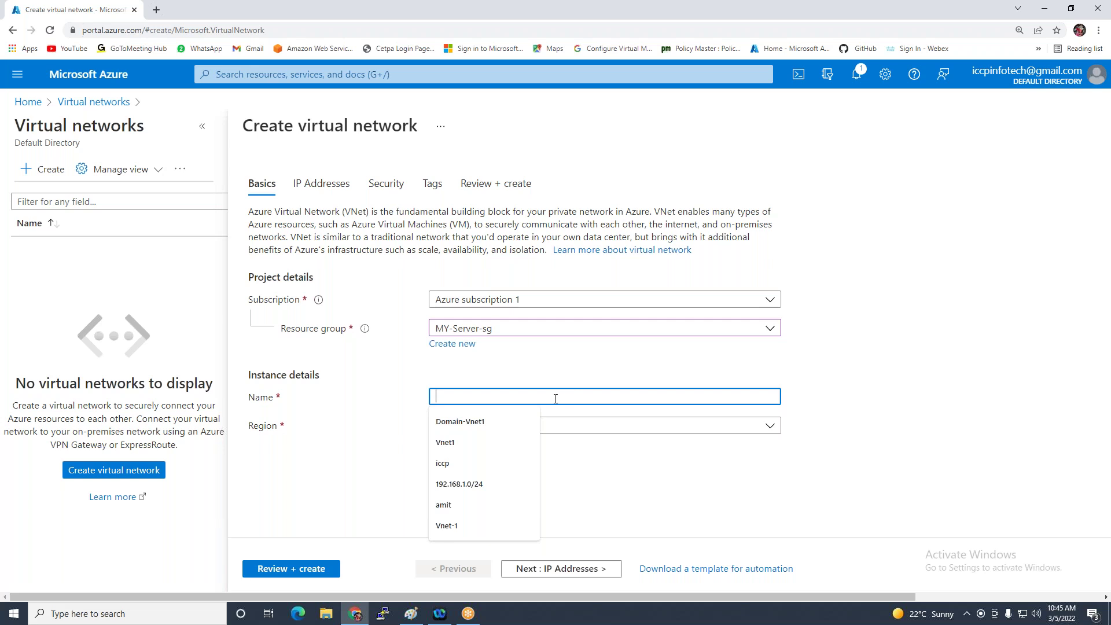
type("Nem")
key("BackSpace")
key("BackSpace")
key("BackSpace")
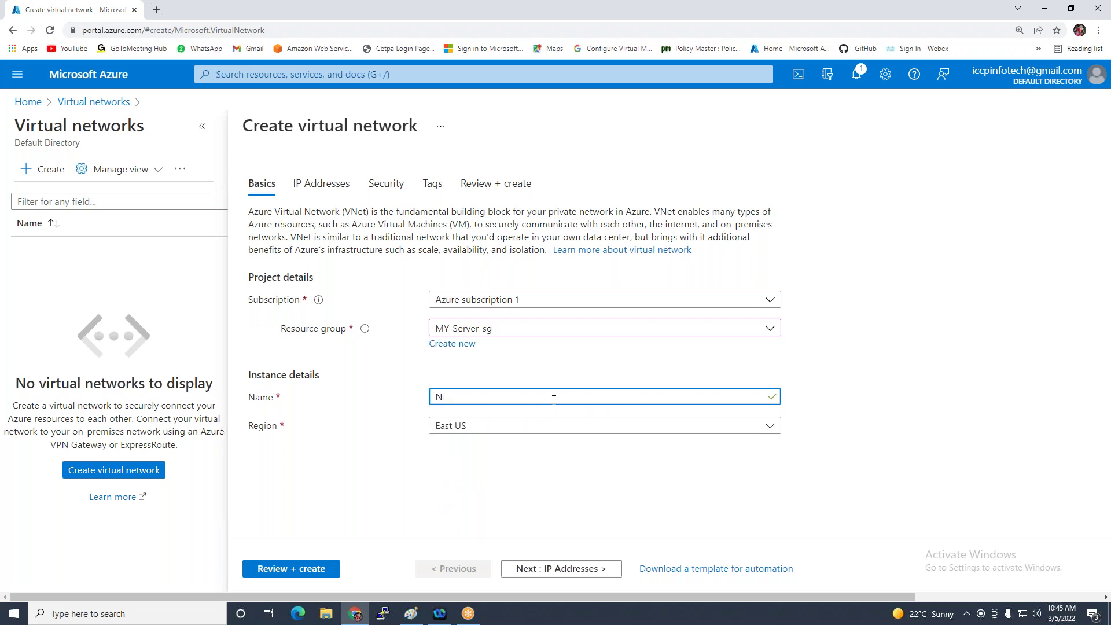
type("Vnet-1")
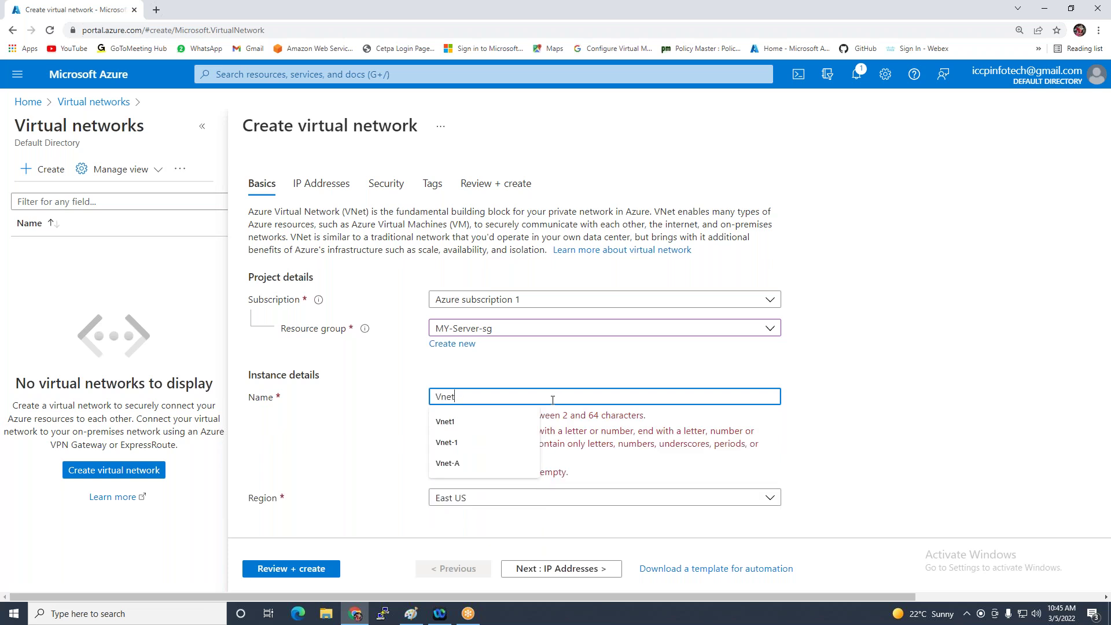
left_click(364, 429)
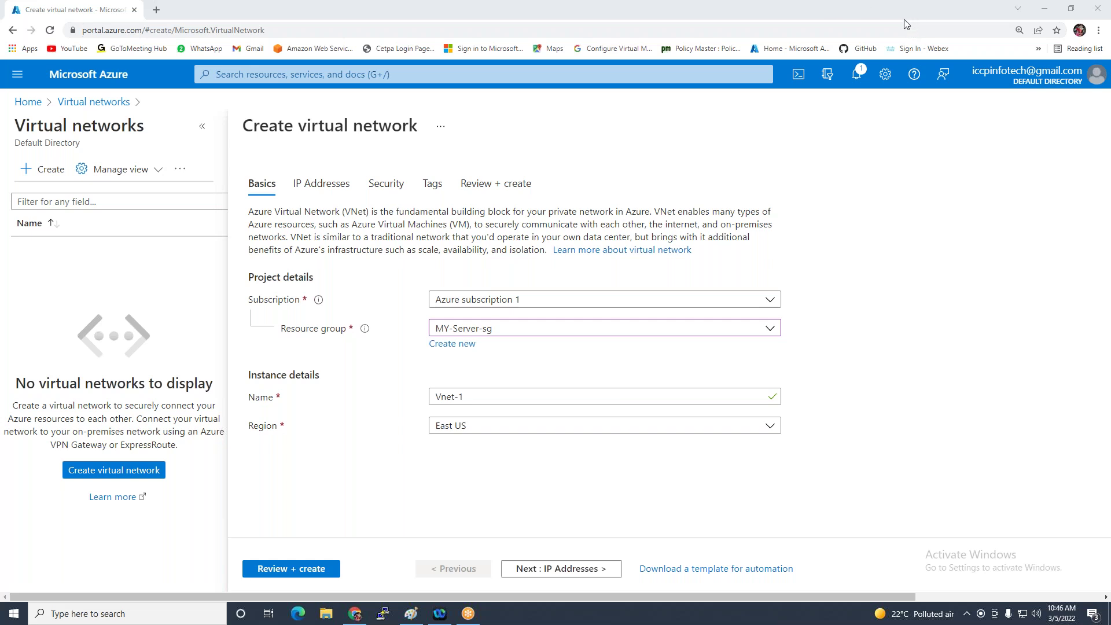
Highlight phrases in the virtual network description on VNet resources, secure communication and the comparison with a traditional network
left_click_drag(248, 212, 773, 219)
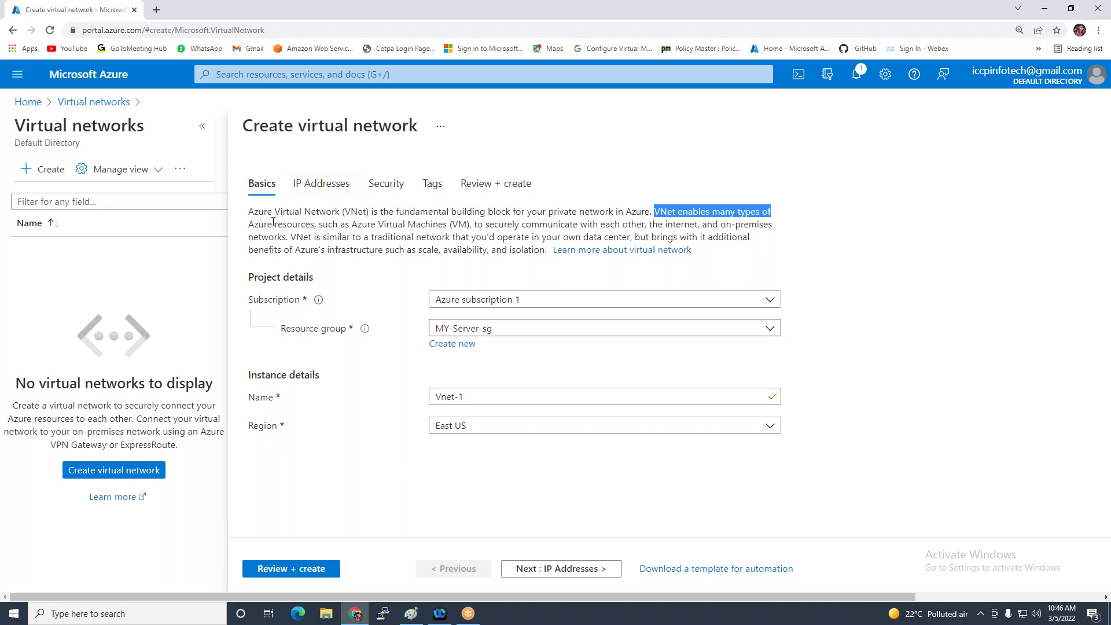
left_click_drag(358, 225, 611, 228)
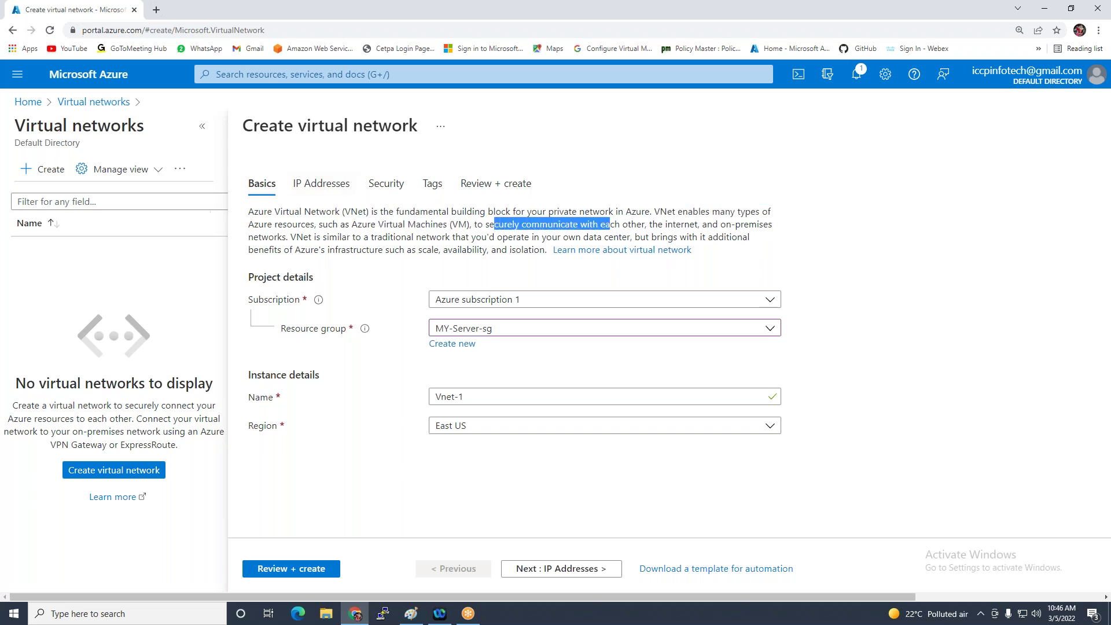
left_click_drag(310, 237, 417, 242)
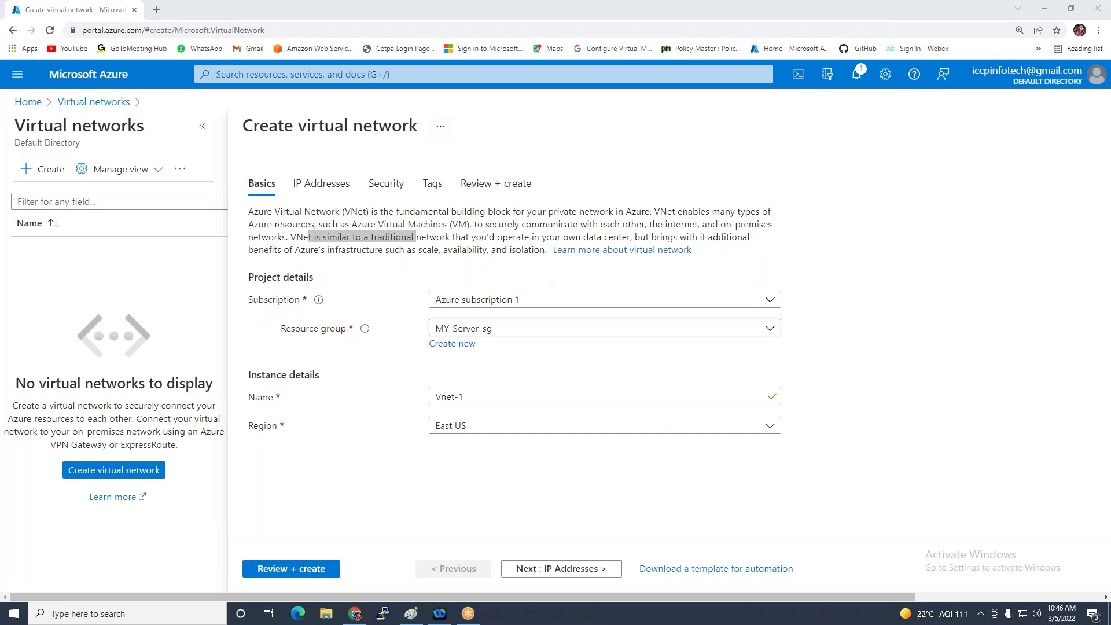
Replace the default IPv4 address space of the virtual network with 192.168.1.0/24
left_click(528, 570)
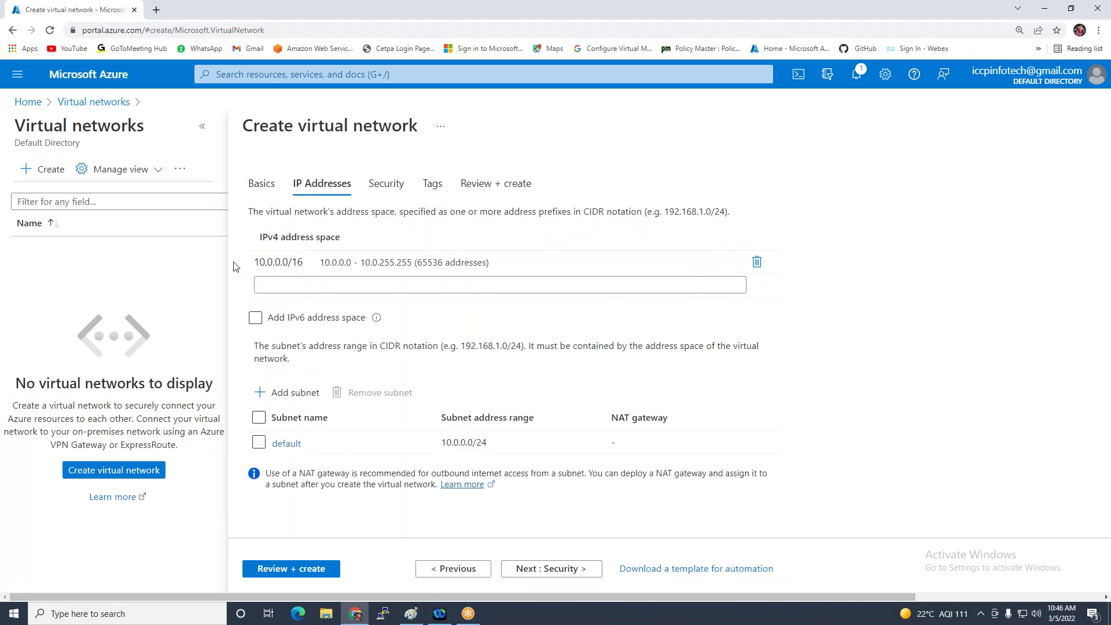
left_click(759, 263)
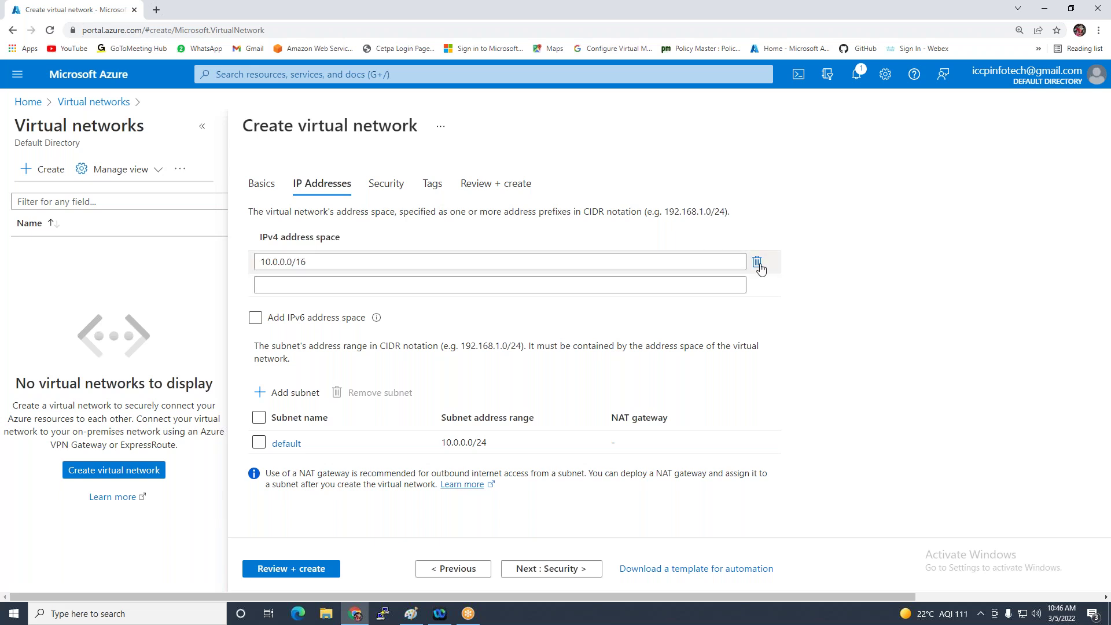
left_click(758, 264)
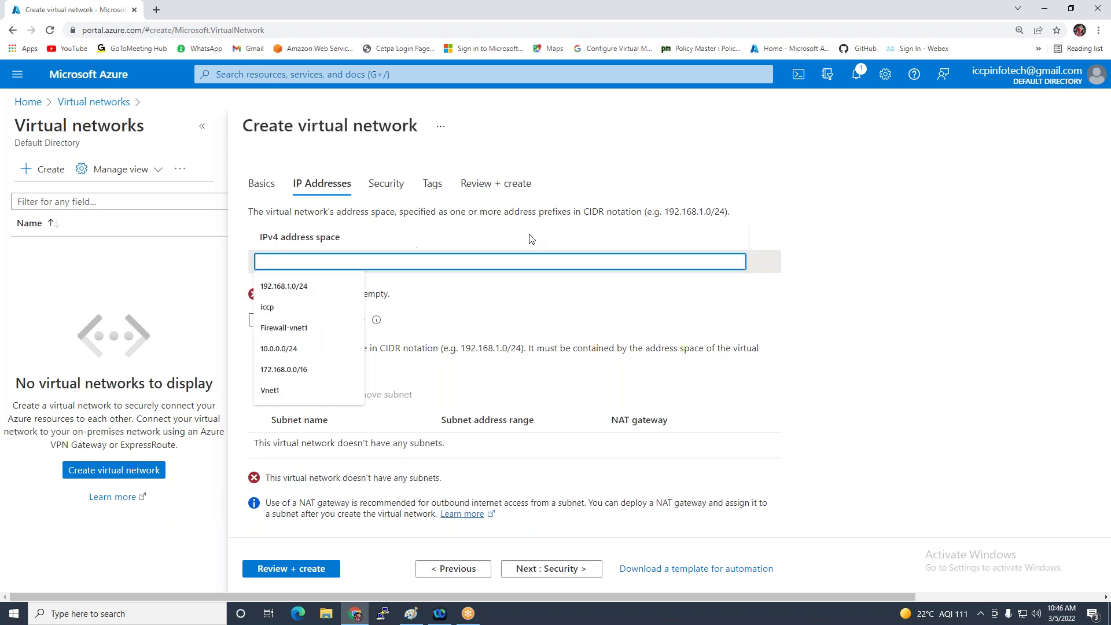
left_click(287, 286)
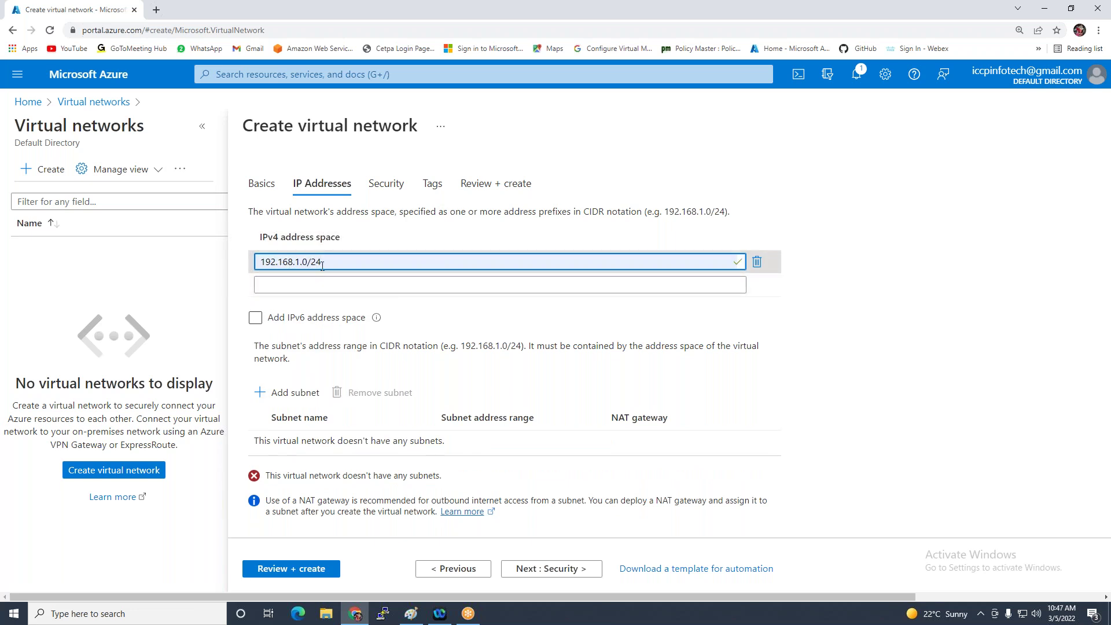
Switch to the Paint diagram and add the text "192.168.1.0/24 ipv4 ---" below the task list, widening the text box to fit
left_click(411, 614)
left_click(59, 276)
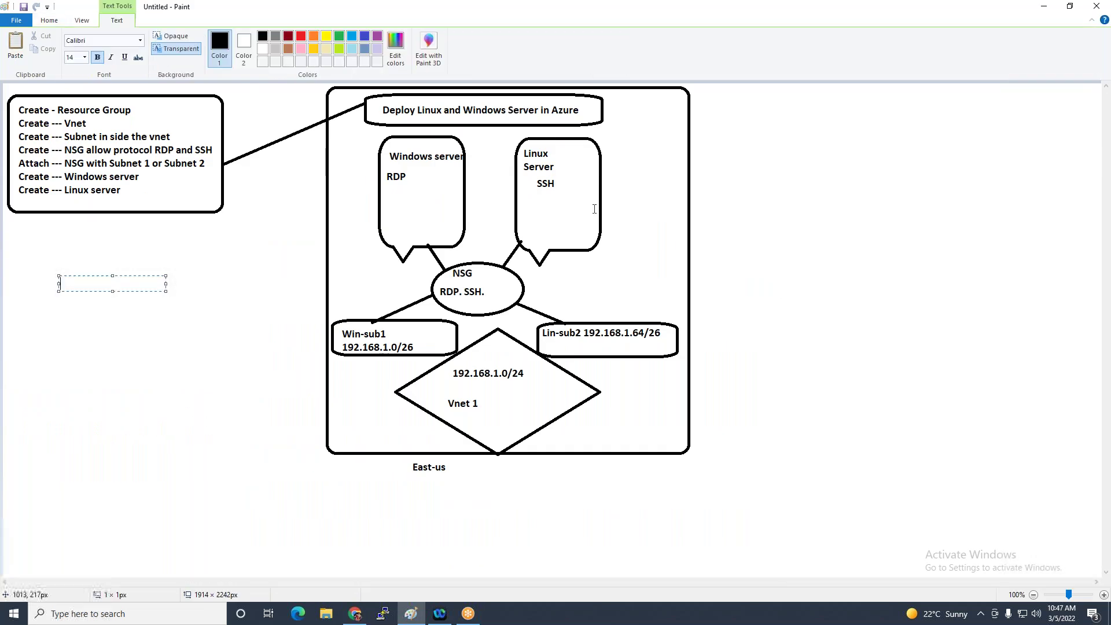
type("192.168.1.0/24")
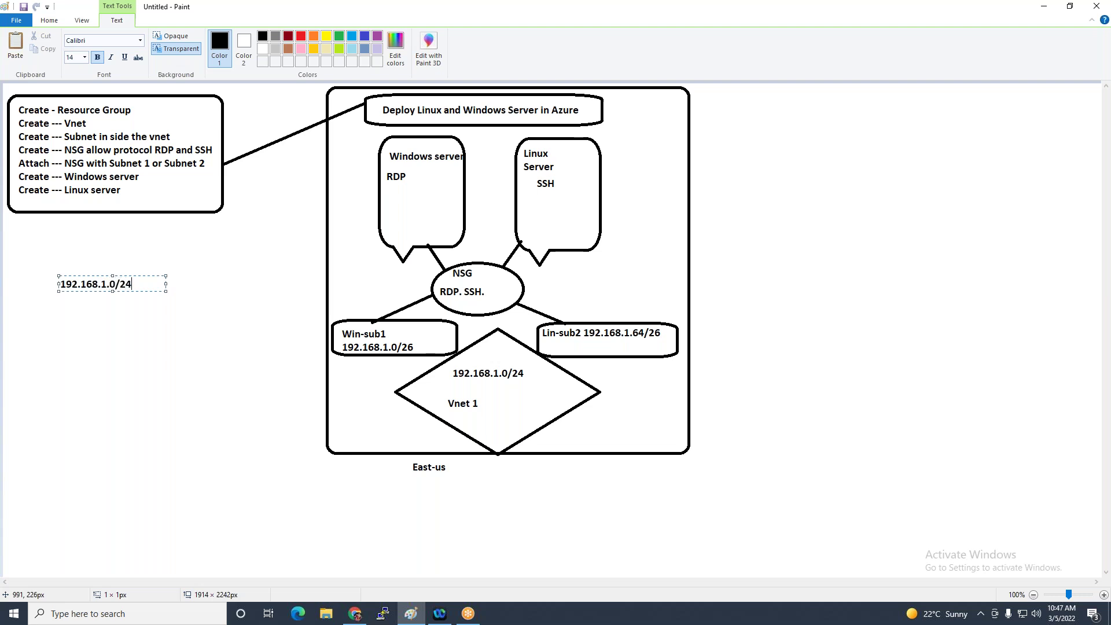
left_click_drag(166, 291, 348, 296)
key("Return")
key("BackSpace")
type("ipv4 ---")
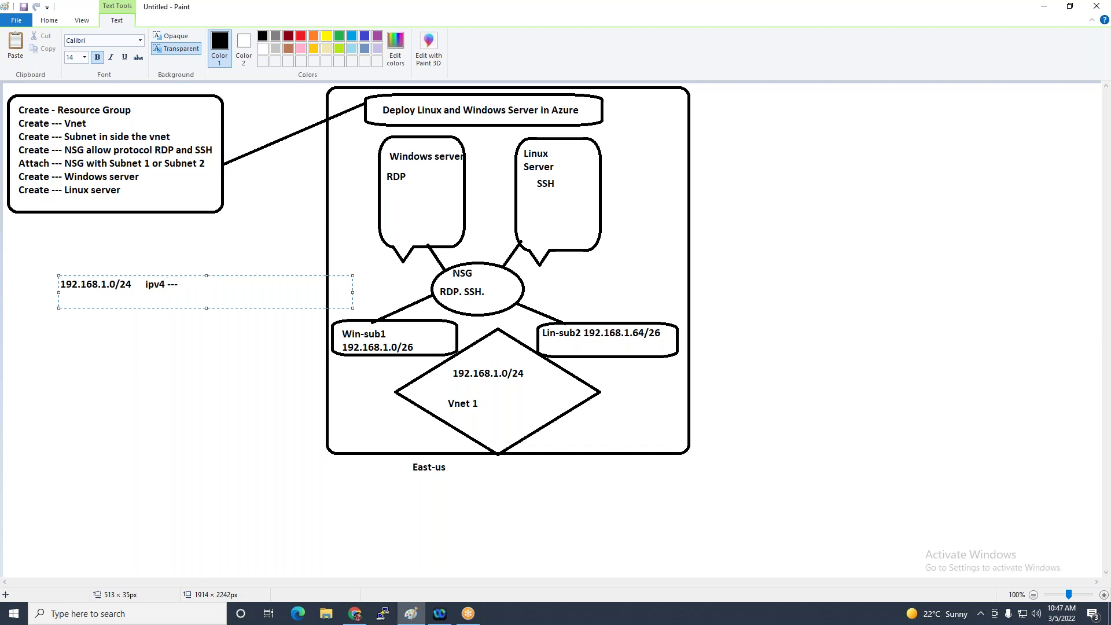
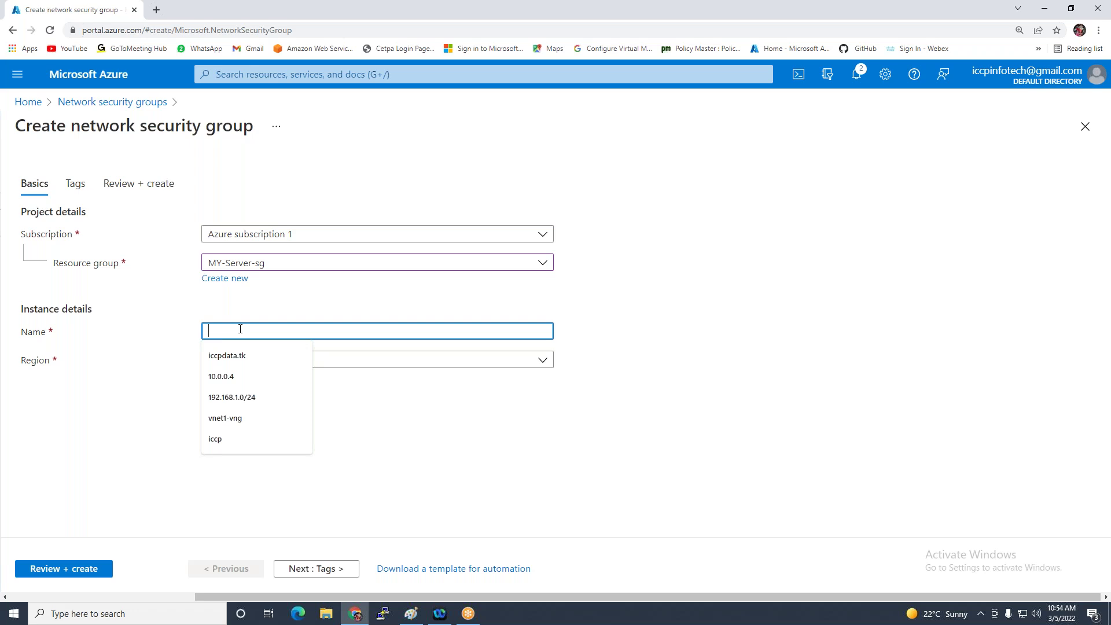
Name the network security group MY-NSG and submit it for review
type("MY-M")
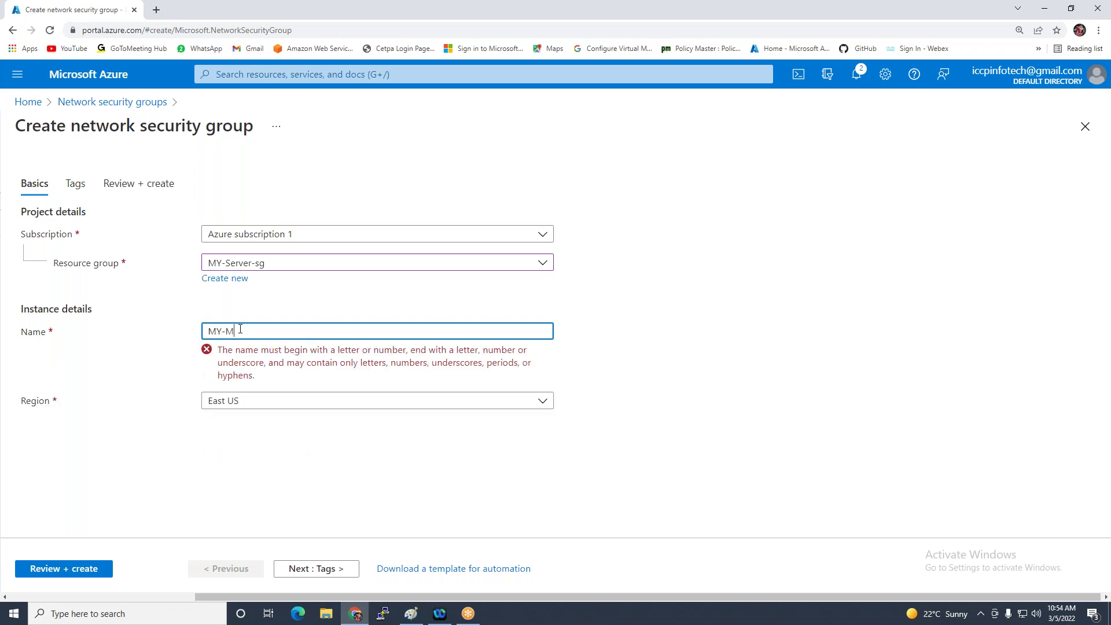
type("SG")
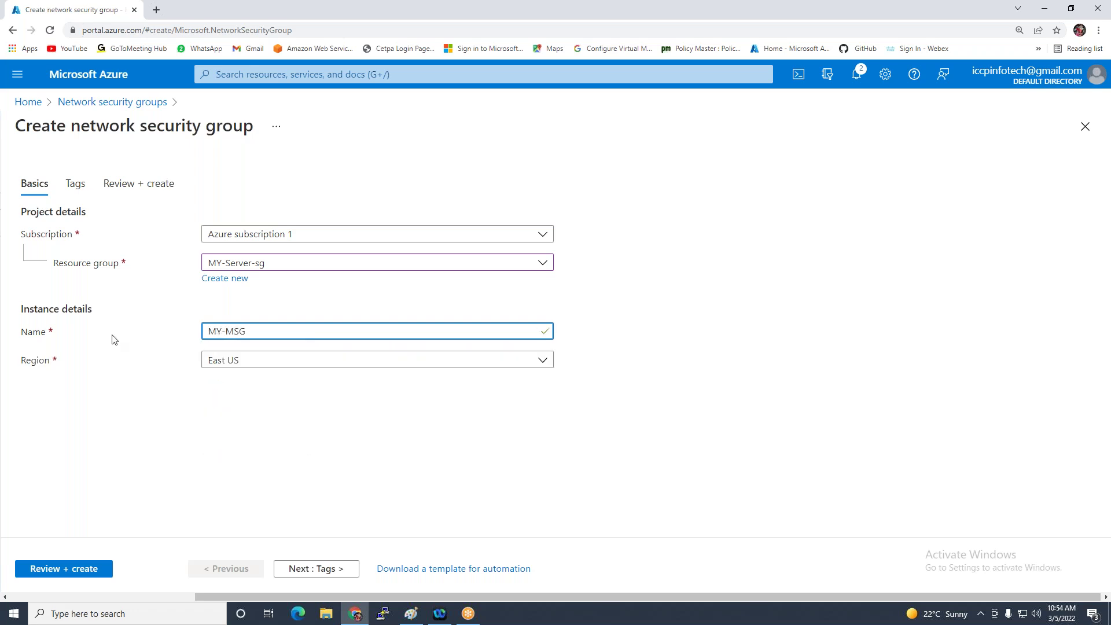
type("NS")
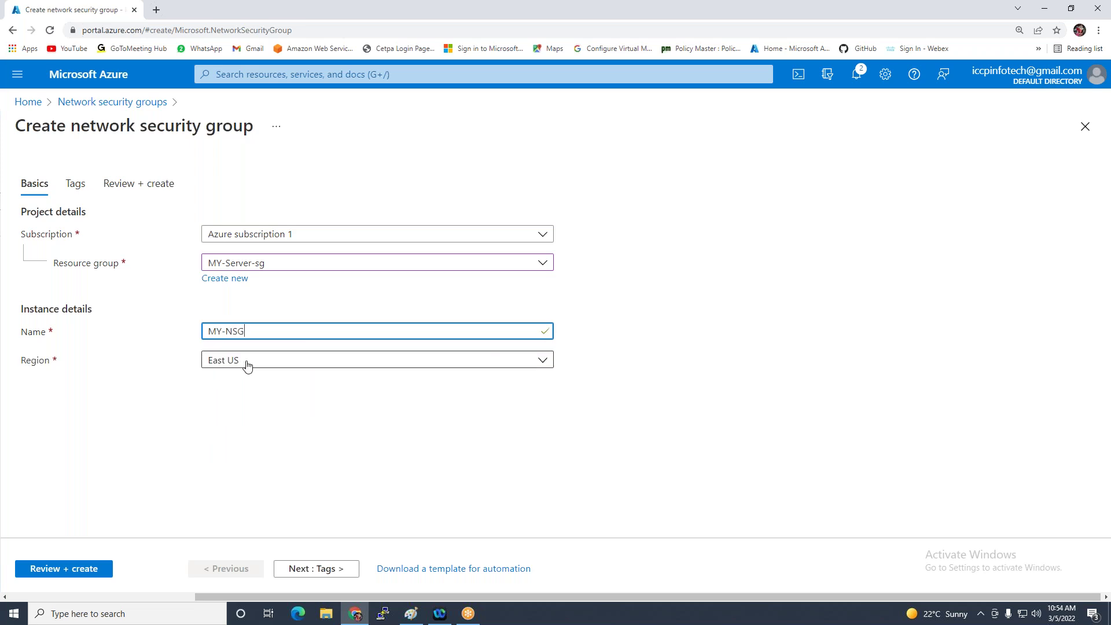
left_click(62, 570)
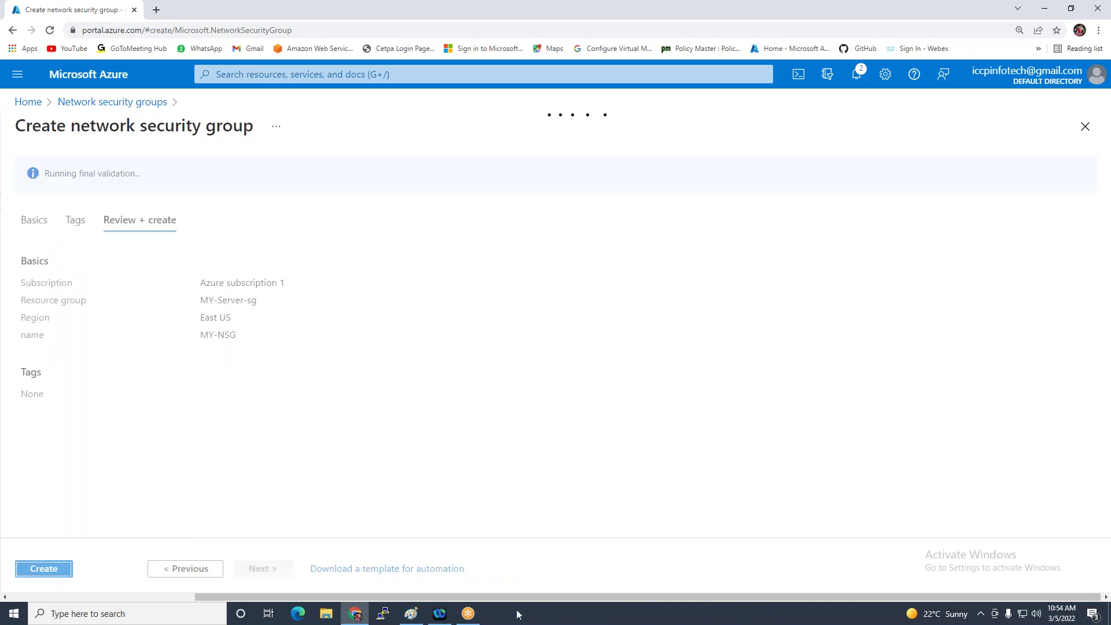
Switch to Paint and draw a wide rounded rectangle in the blank area further down the canvas
left_click(411, 613)
scroll(447, 315, "down", 10)
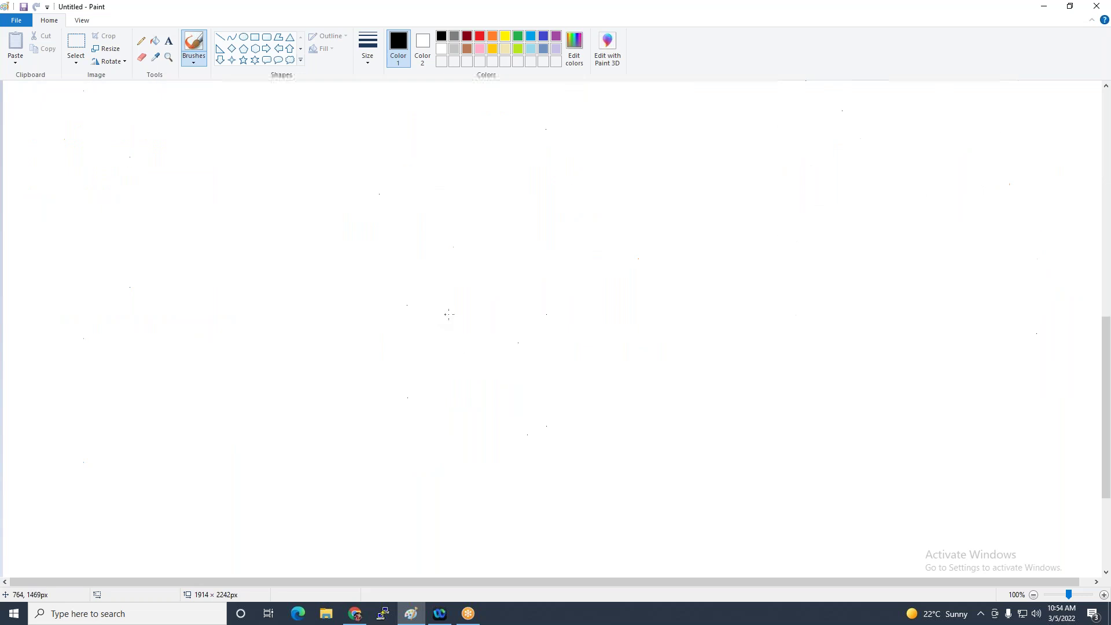
left_click(267, 37)
mouse_move(340, 144)
left_mouse_down()
mouse_move(806, 235)
mouse_move(764, 267)
left_mouse_up()
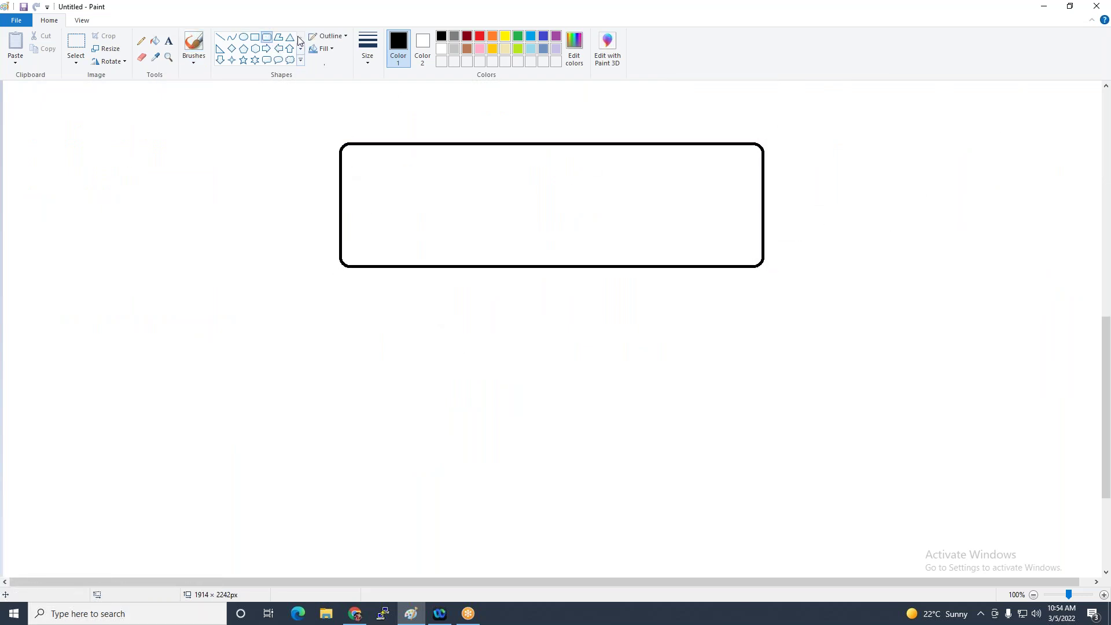
Draw a diagonal line about 231 × 216 px across the rounded rectangle, dividing it into two sections
left_click(220, 37)
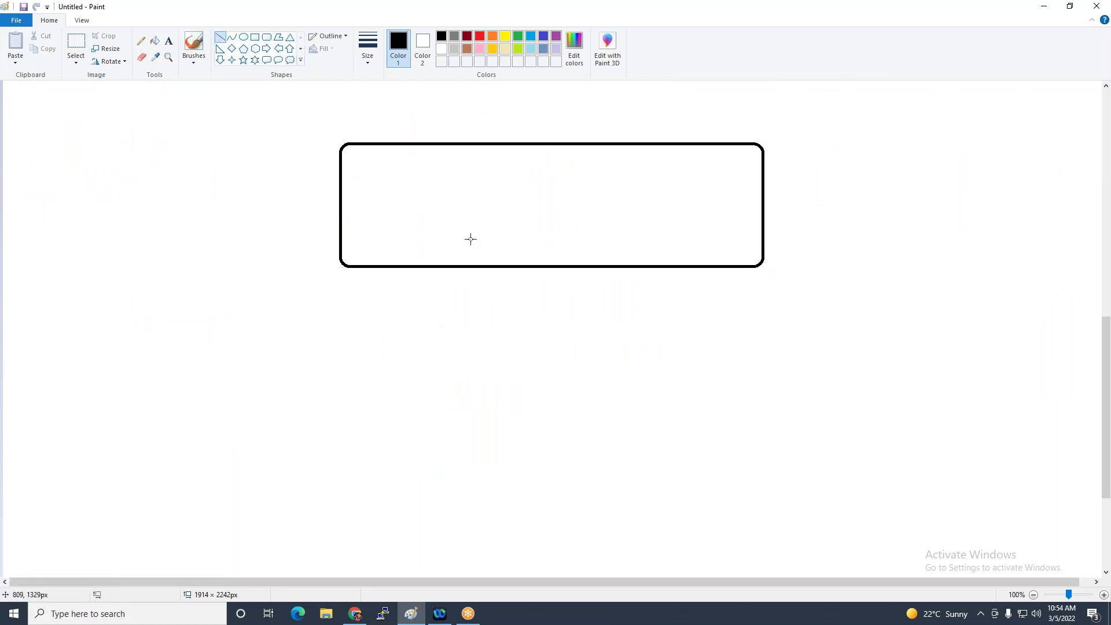
left_click_drag(444, 267, 455, 258)
mouse_move(501, 223)
left_mouse_down()
mouse_move(596, 144)
mouse_move(577, 143)
left_mouse_up()
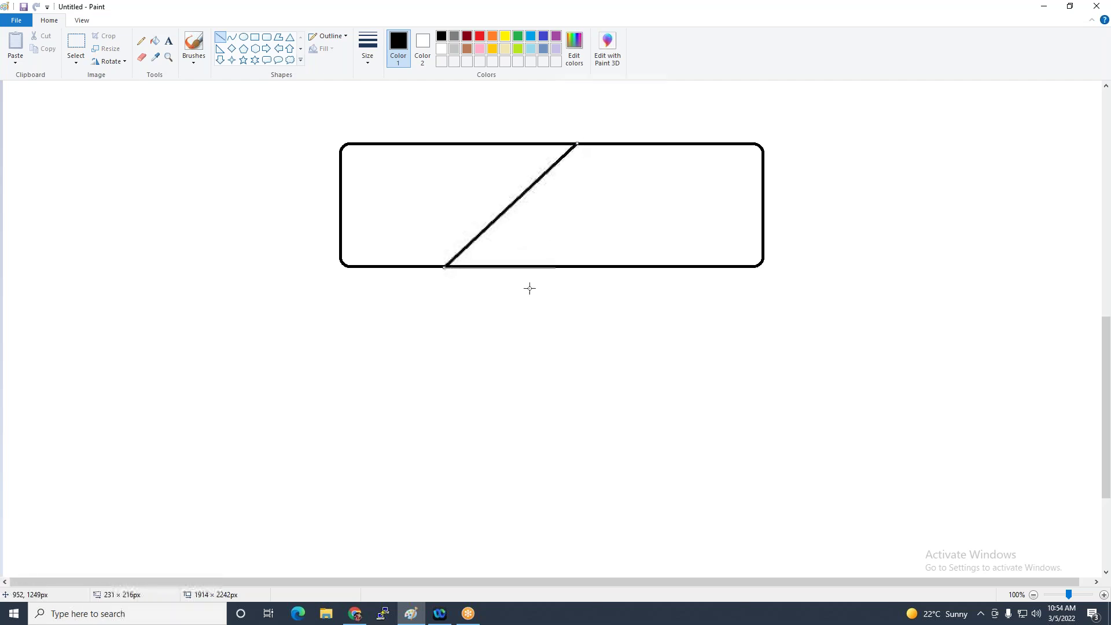
Label the rectangle's left section "inbound rule" and its right section "outbound rule" with "all traffic is allow" underneath
left_click(168, 40)
left_click(361, 160)
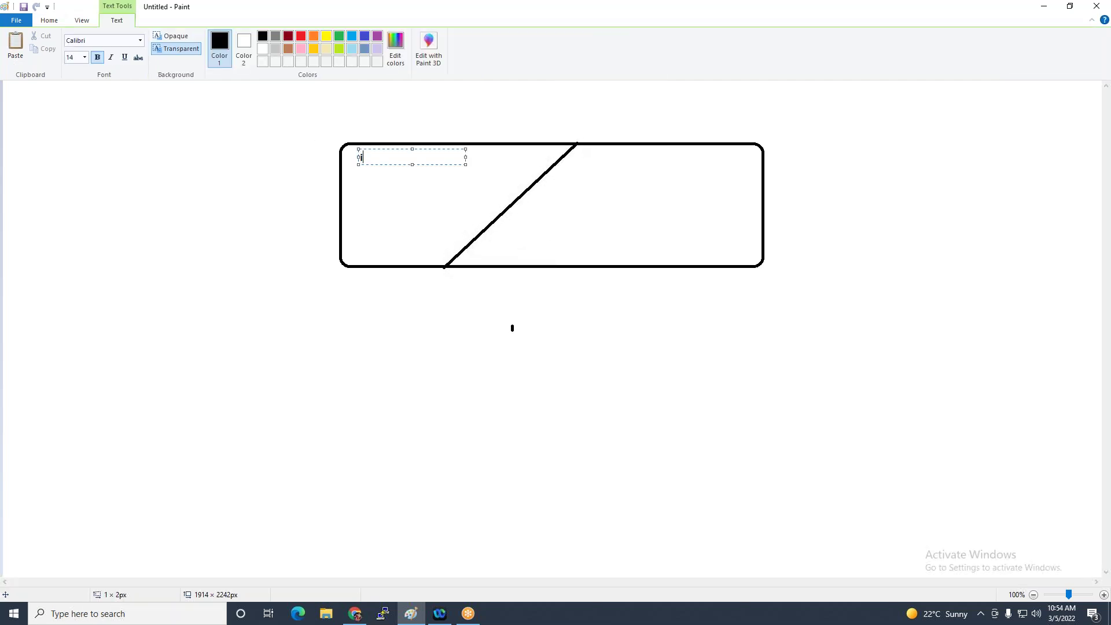
type("inboy")
type("nd rule")
left_click(585, 157)
type("outbound")
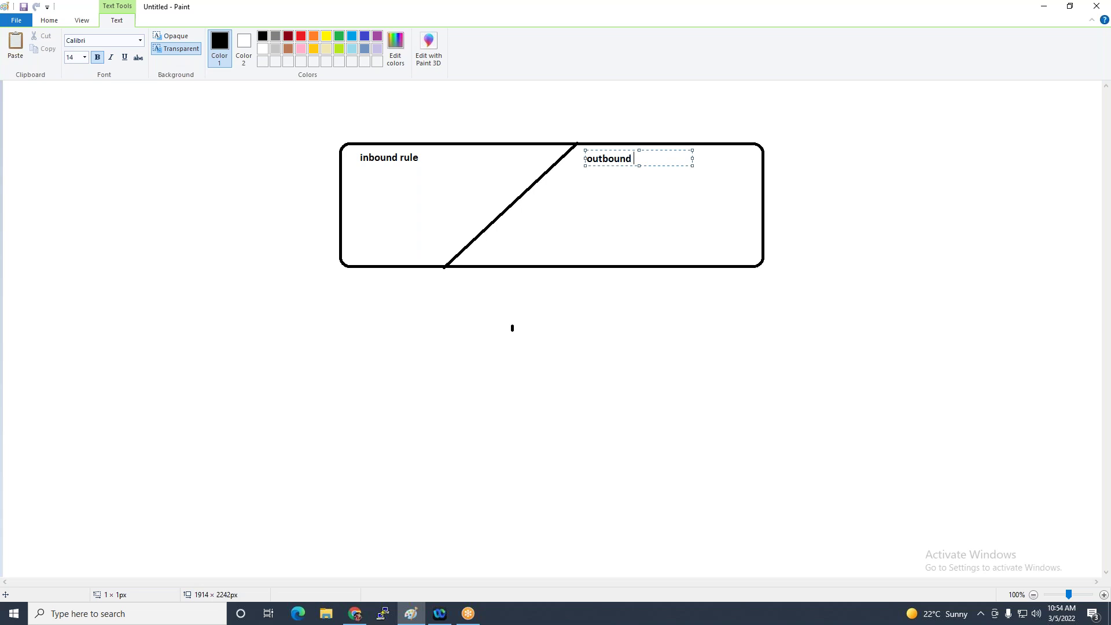
key("Return")
key("Return")
type("allow")
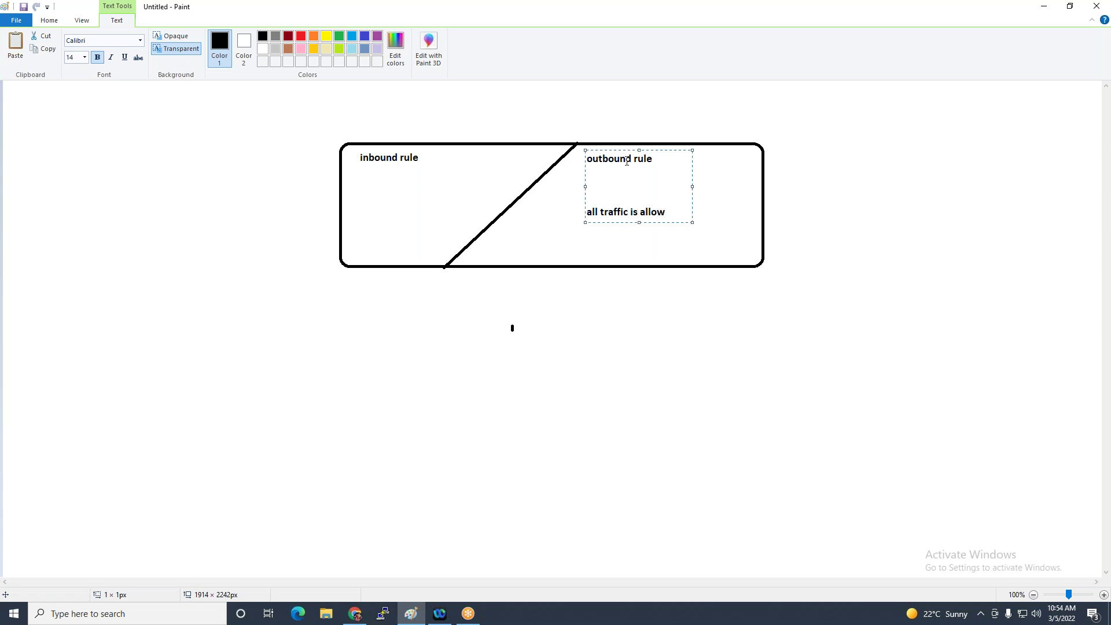
Add the text "allow traffic" below the "inbound rule" label inside the rectangle
left_click(346, 177)
left_click(346, 177)
type("allow")
left_click(214, 174)
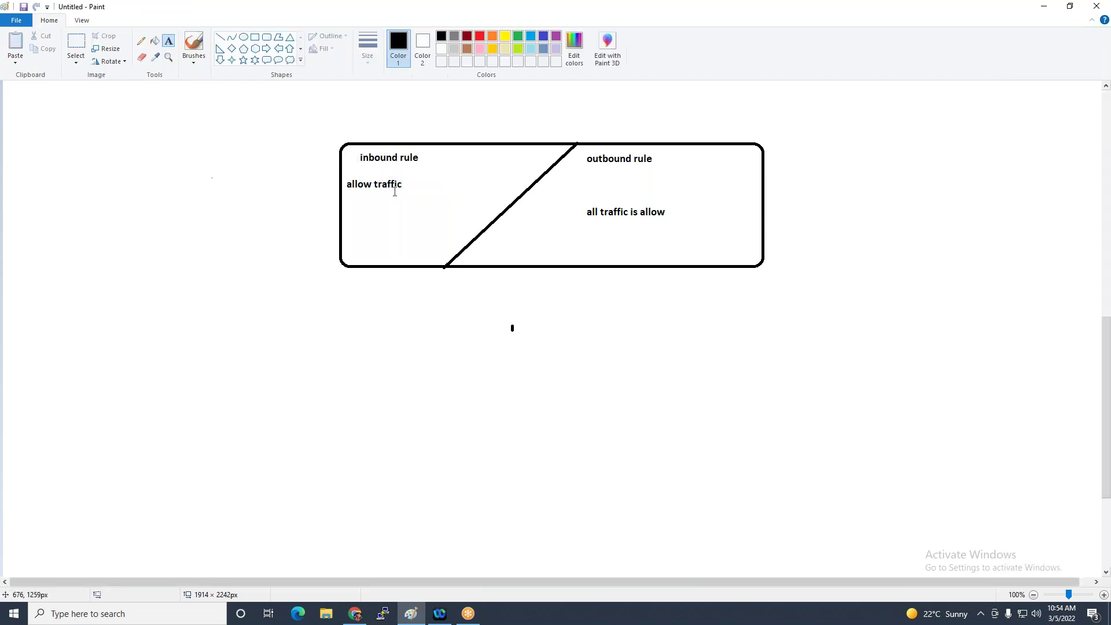
Draw one rounded callout to the left of the rectangle and three narrow ones stacked to its right
left_click(267, 60)
mouse_move(166, 154)
left_mouse_down()
mouse_move(217, 268)
mouse_move(236, 265)
left_mouse_up()
left_click(454, 216)
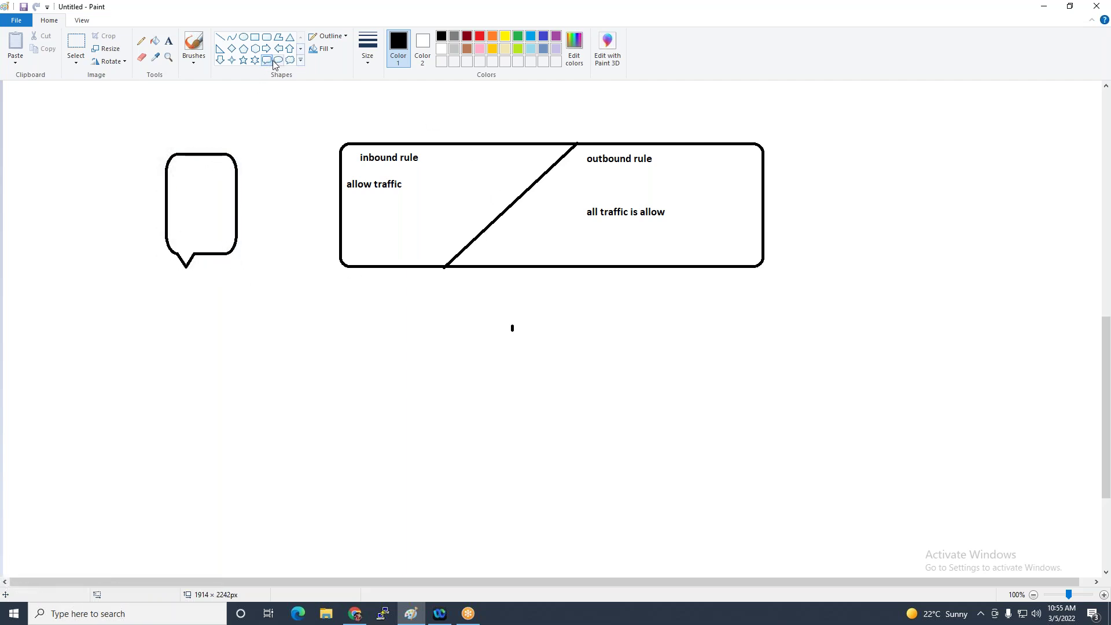
mouse_move(908, 103)
left_mouse_down()
mouse_move(918, 174)
mouse_move(935, 177)
mouse_move(941, 294)
mouse_move(949, 289)
mouse_move(938, 394)
mouse_move(956, 421)
left_mouse_up()
left_click(844, 372)
Connect the three right-hand callouts to the rectangle's right edge with straight lines meeting near one point
left_click(220, 36)
mouse_move(909, 114)
left_mouse_down()
mouse_move(747, 176)
mouse_move(767, 179)
left_mouse_up()
left_click_drag(918, 249, 764, 184)
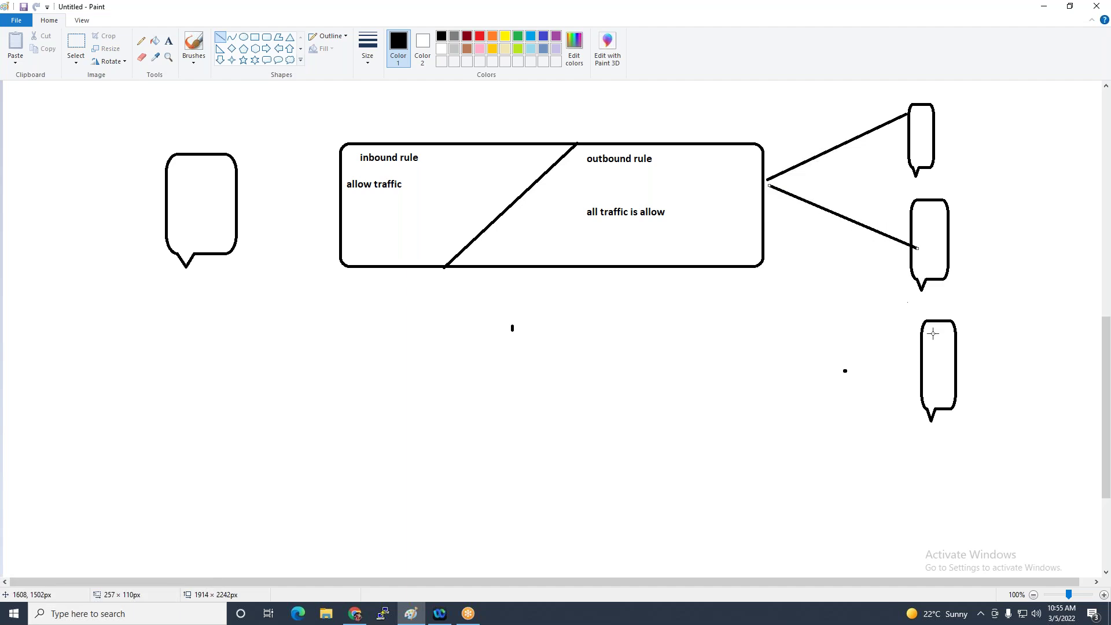
left_click_drag(920, 336, 767, 182)
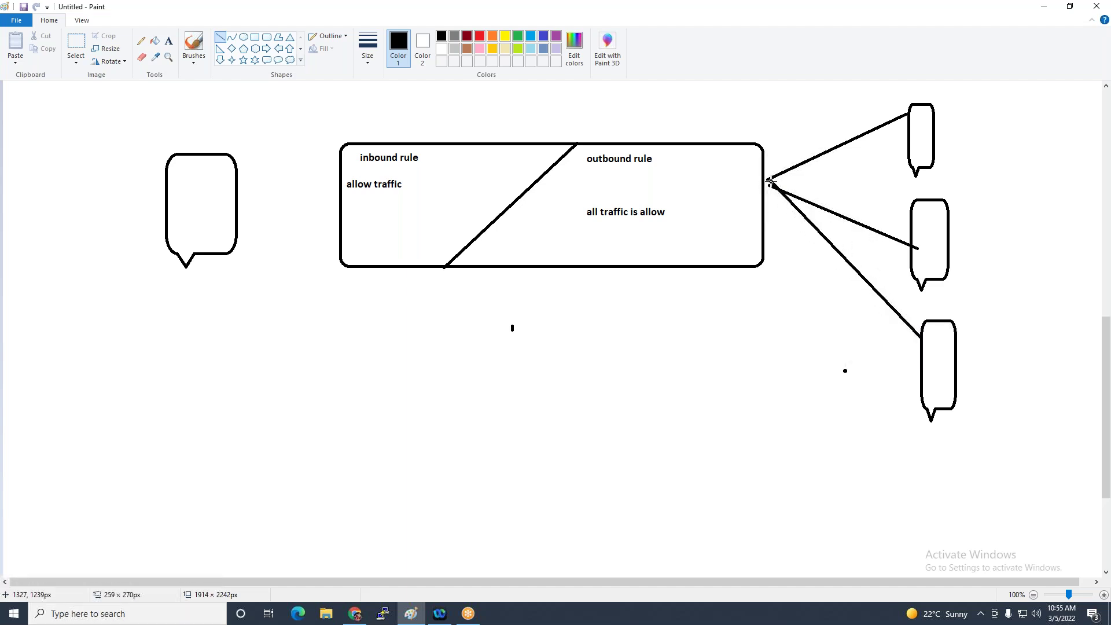
Draw a right arrow about 243 × 28 px from the left callout into the inbound section and label the callout "ssh" and "rdp"
left_click(266, 49)
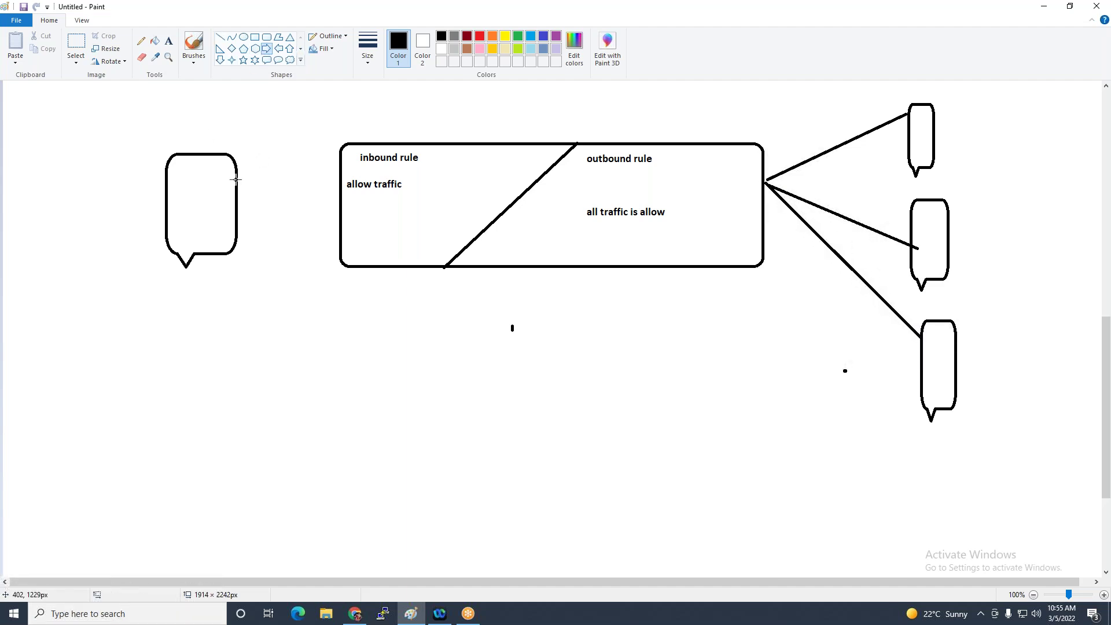
left_click_drag(240, 209, 383, 217)
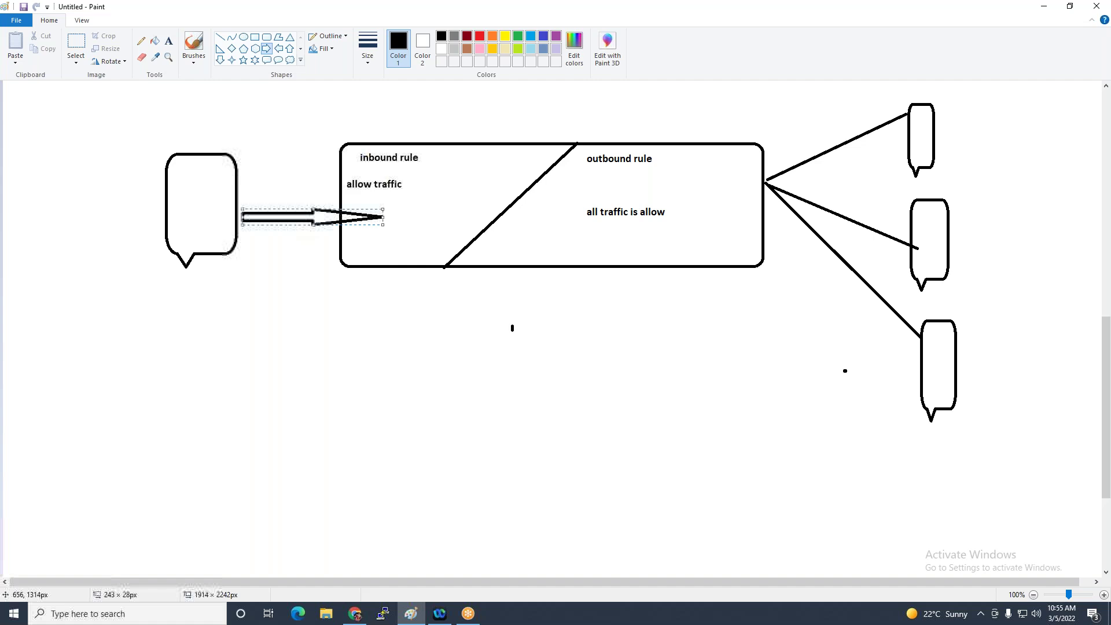
left_click(169, 43)
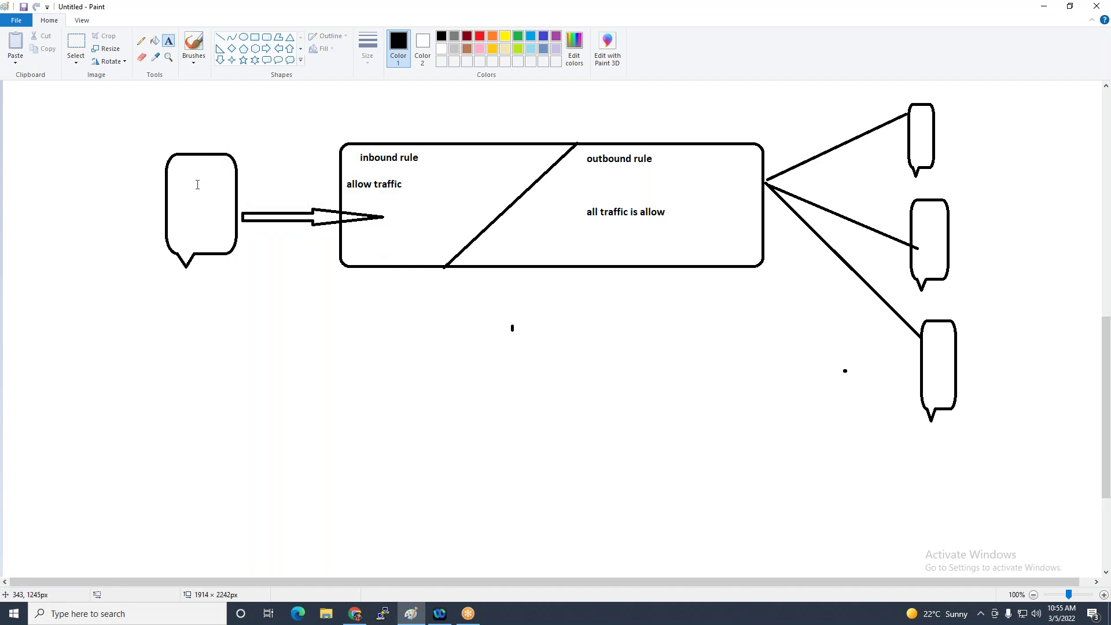
left_click(180, 169)
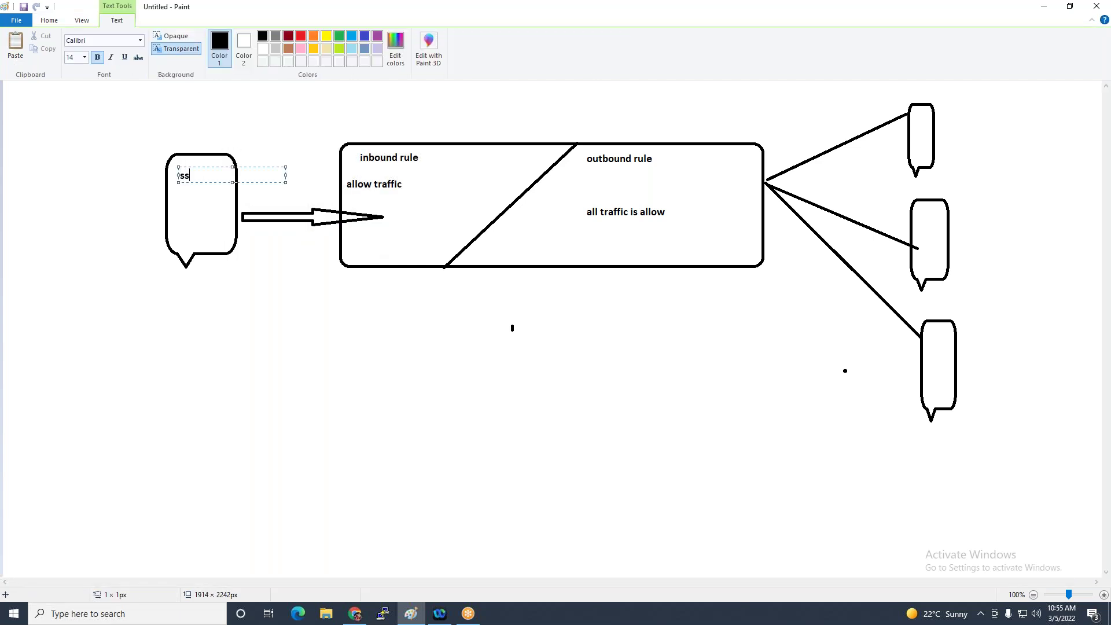
type("ssh")
key("Return")
left_click(308, 266)
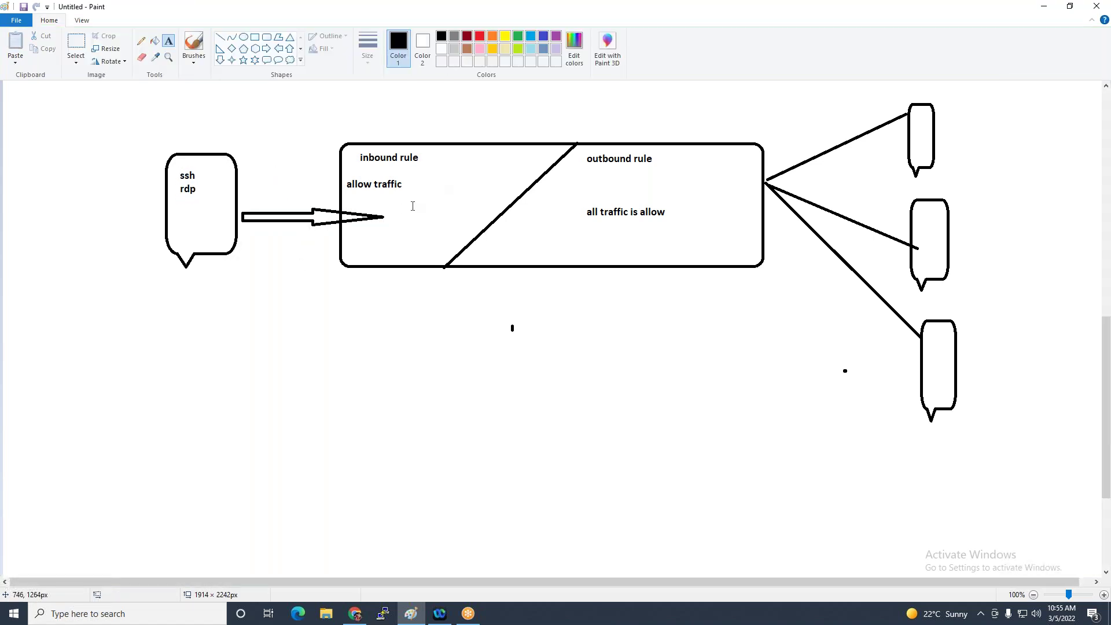
Add the text "allow ssh" with "rdp" on a second line beside the arrow tip in the inbound section
left_click(400, 198)
type("allow ssh")
key("Return")
type("rdp")
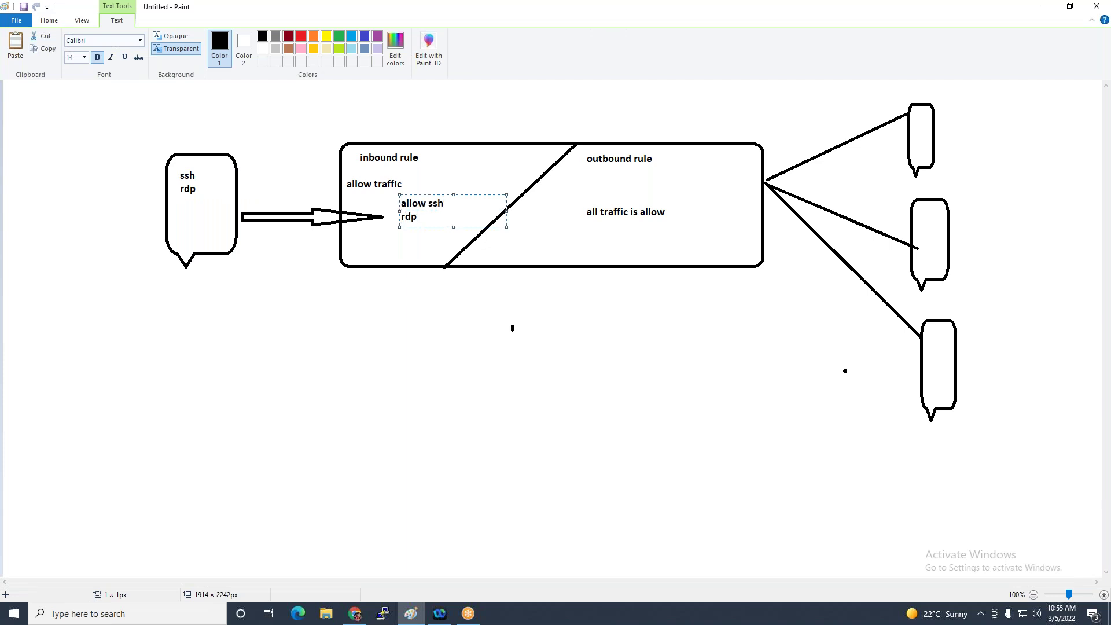
left_click(432, 237)
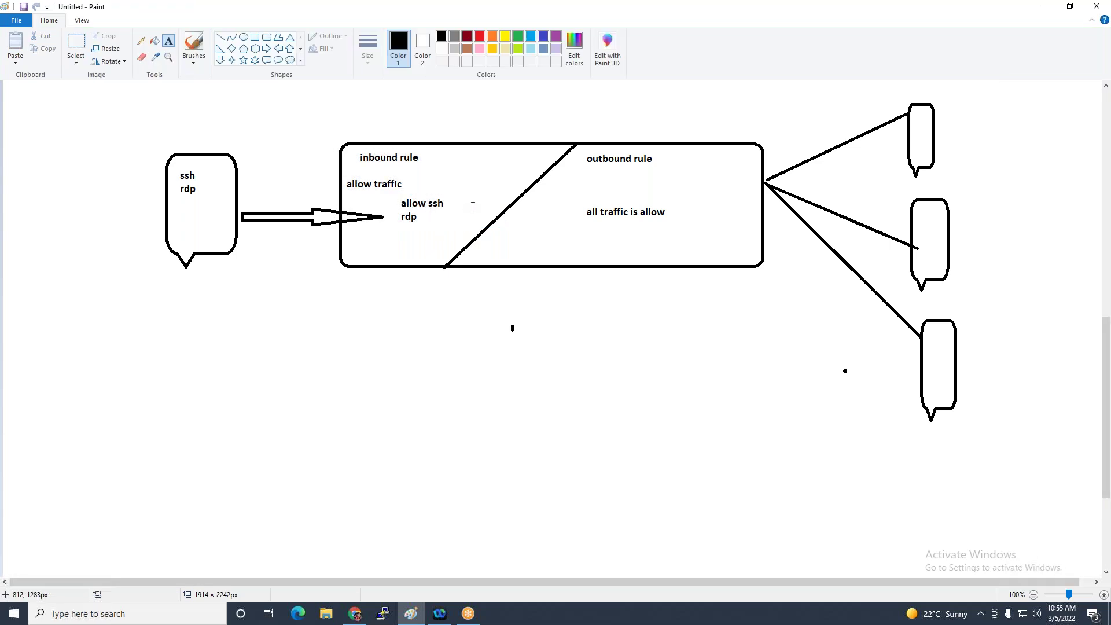
Add the address 1.1.1.1 to the right of the "allow ssh" text in the inbound section
left_click(457, 204)
type("a")
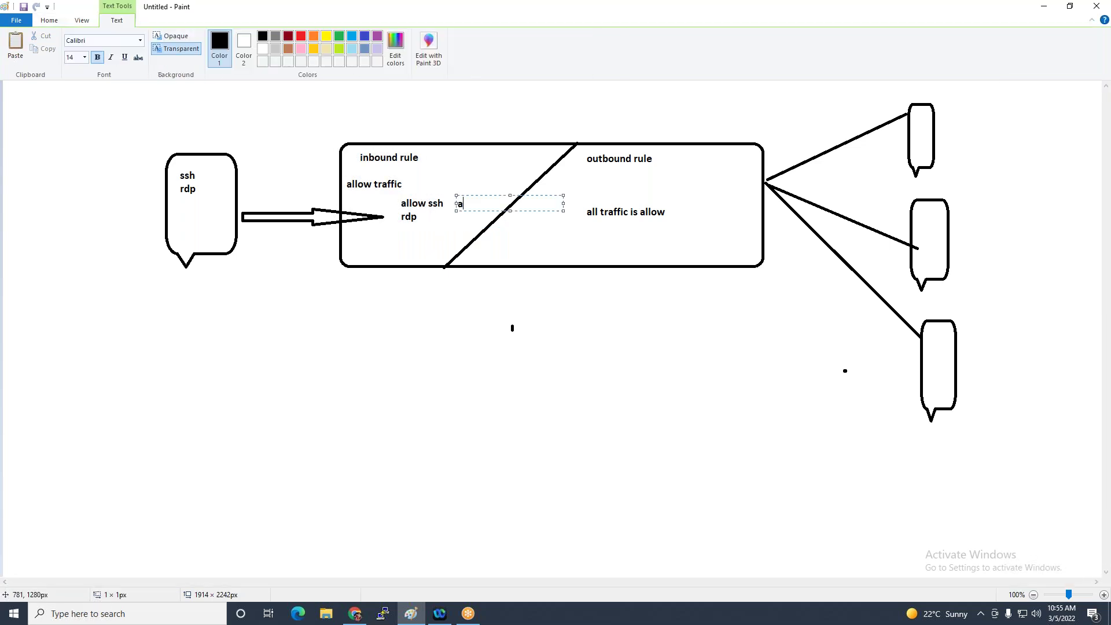
key("BackSpace")
key("BackSpace")
type("1.1.1.1")
left_click(883, 489)
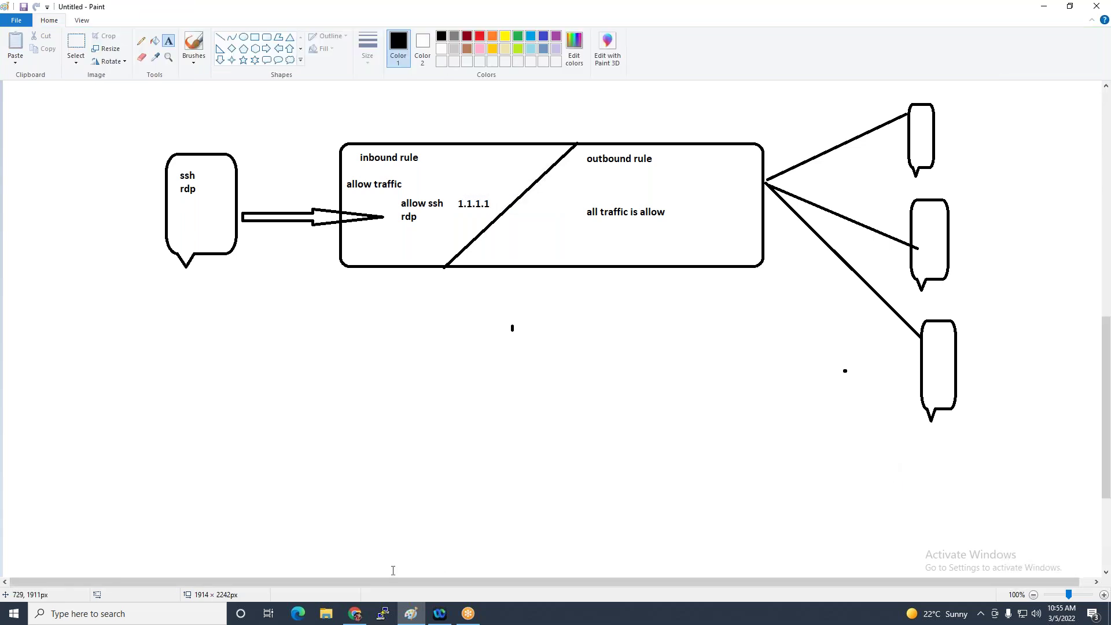
Switch to the Azure portal in Chrome and create the validated network security group MY-NSG
left_click(354, 614)
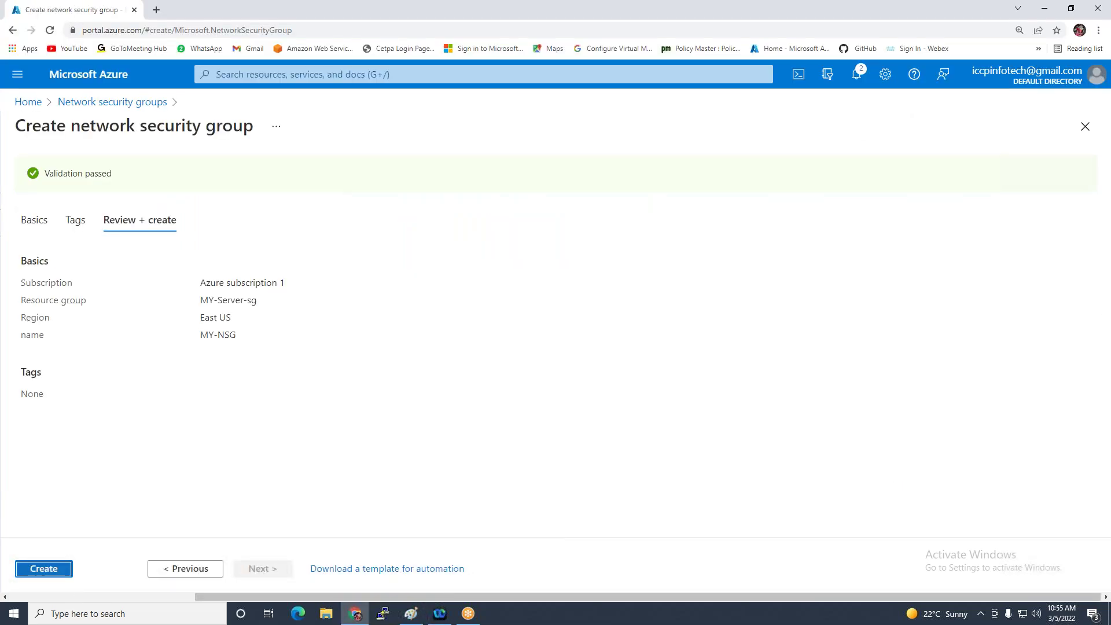
left_click(61, 559)
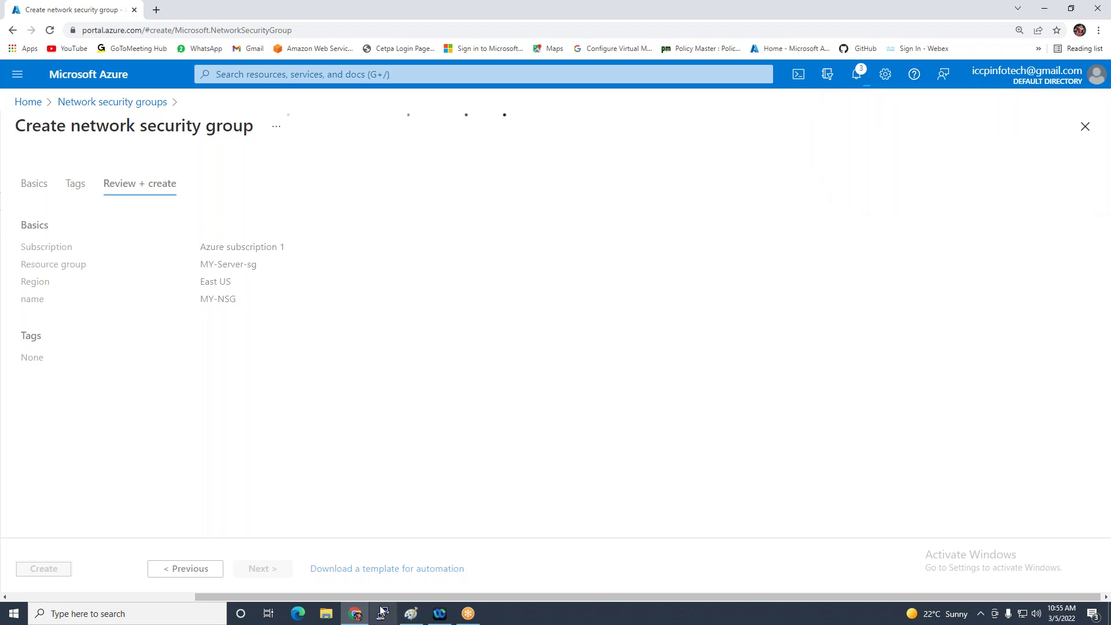
Switch to Paint, close the PuTTY window, and review the server deployment diagram and the inbound and outbound rule sketch
left_click(405, 618)
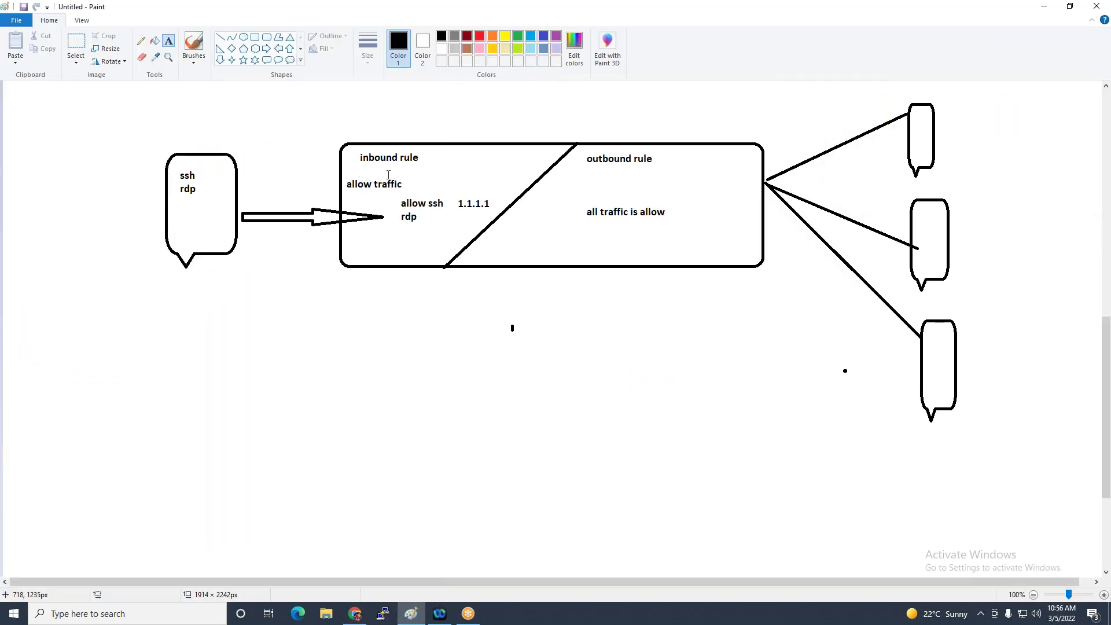
scroll(393, 179, "up", 10)
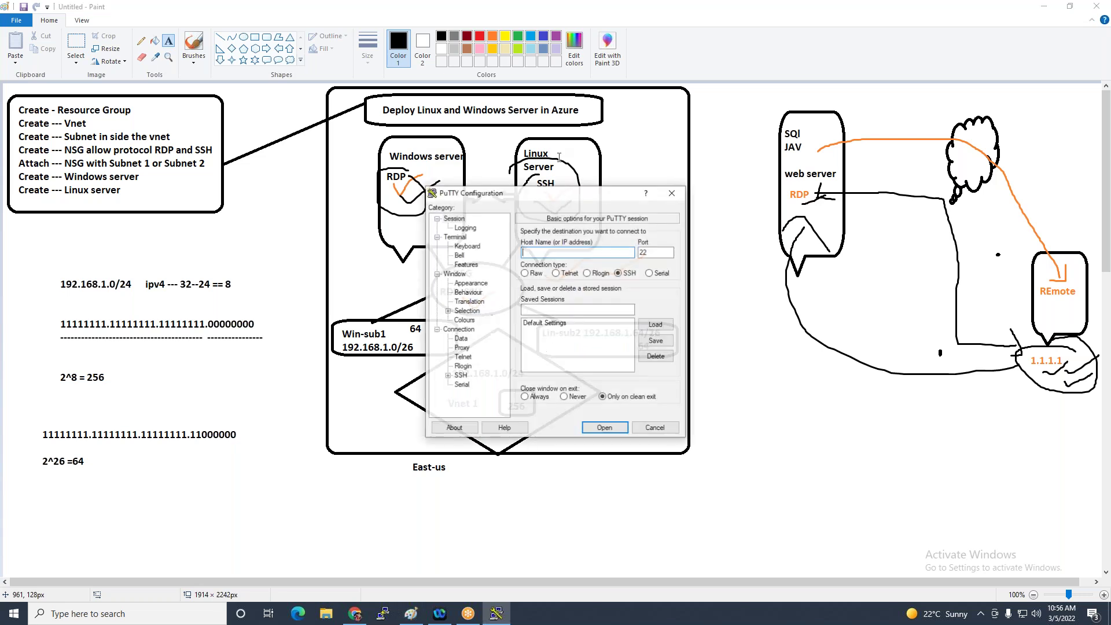
left_click(672, 194)
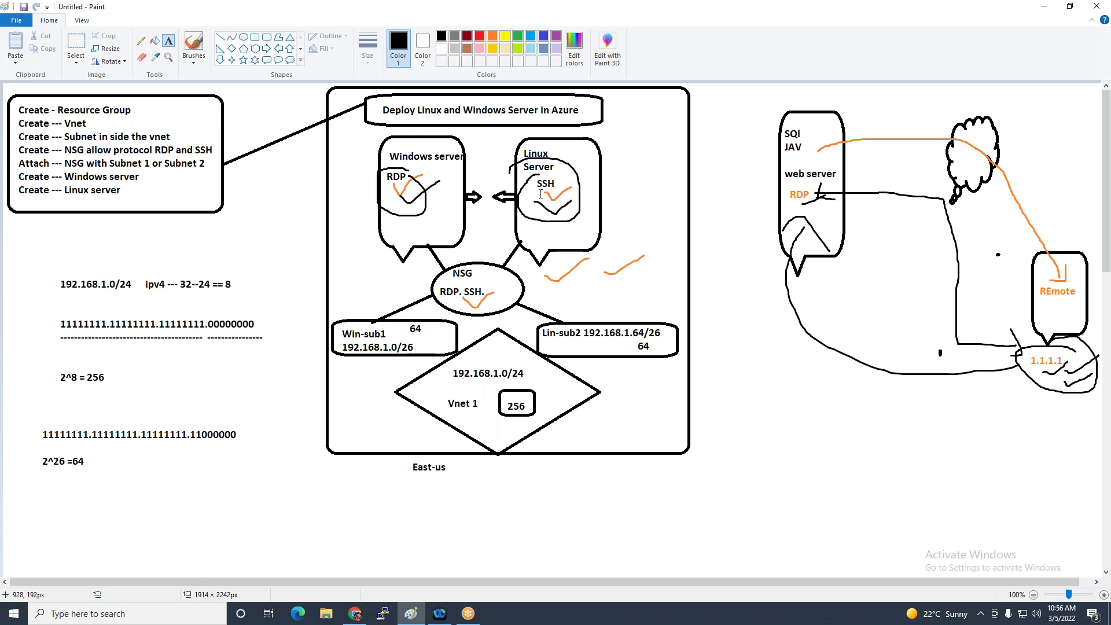
scroll(559, 192, "down", 9)
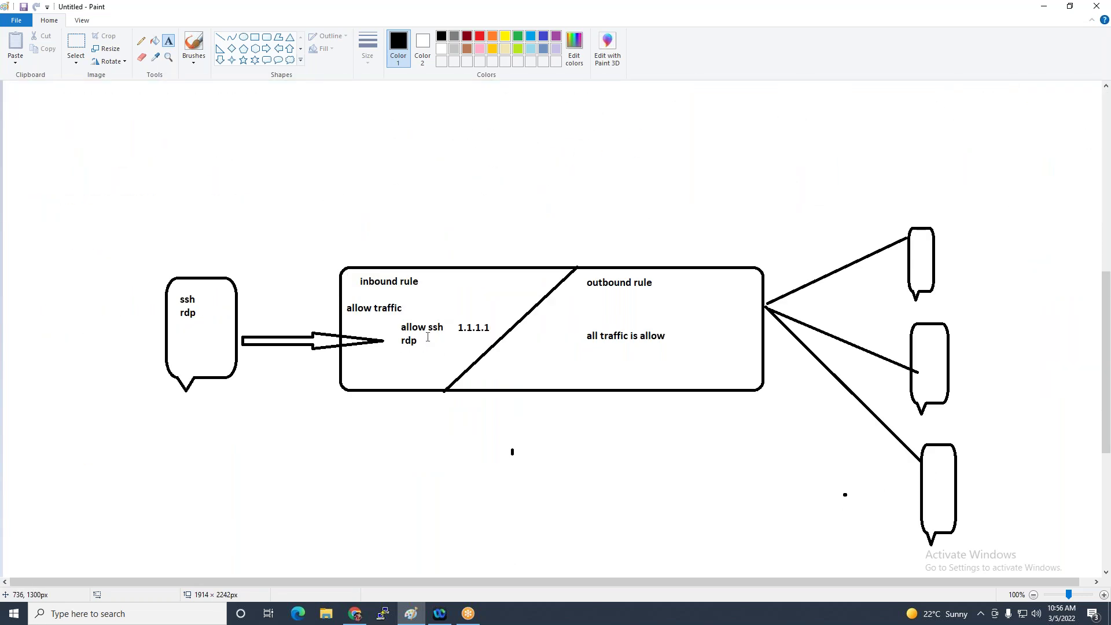
scroll(442, 246, "up", 12)
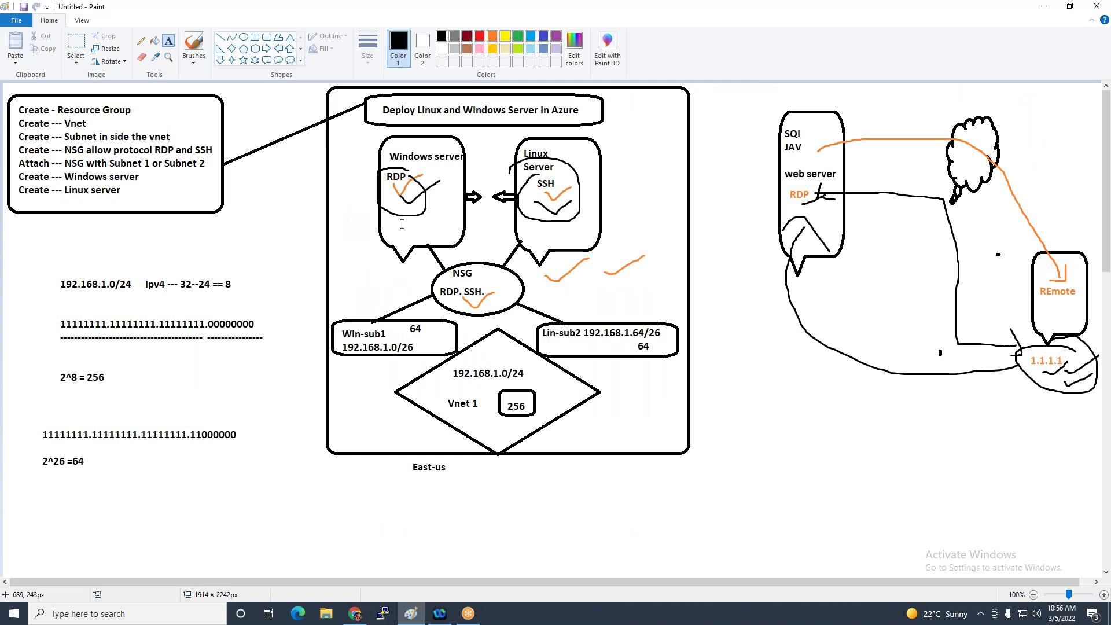
Switch to the Azure portal, open the deployed MY-NSG resource and view its outbound and inbound security rules
left_click(351, 614)
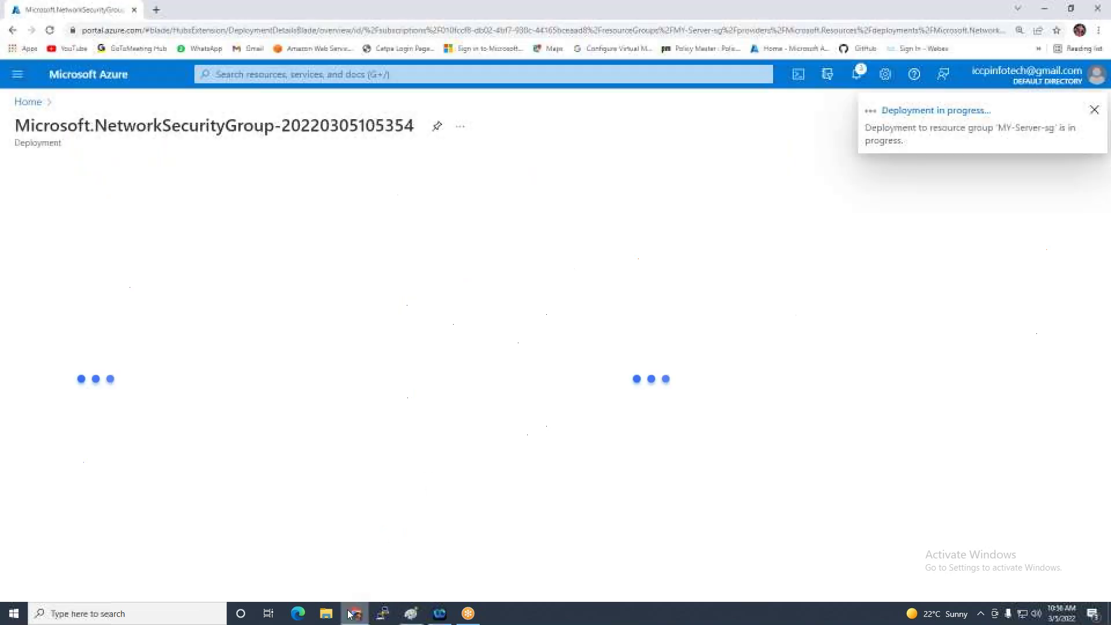
left_click(262, 381)
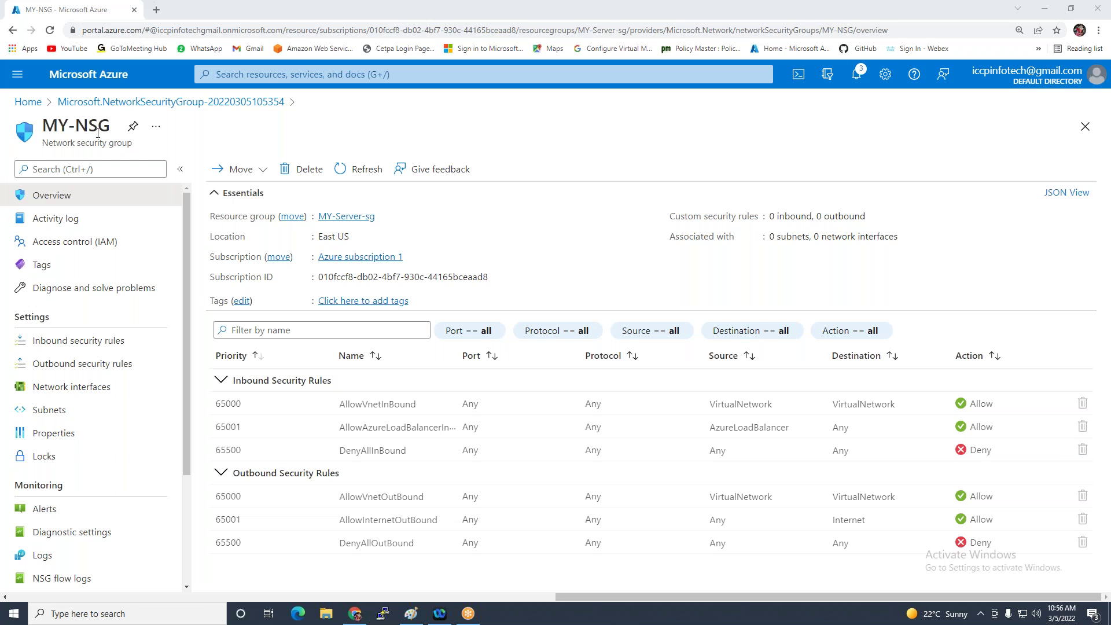
scroll(46, 307, "down", 1)
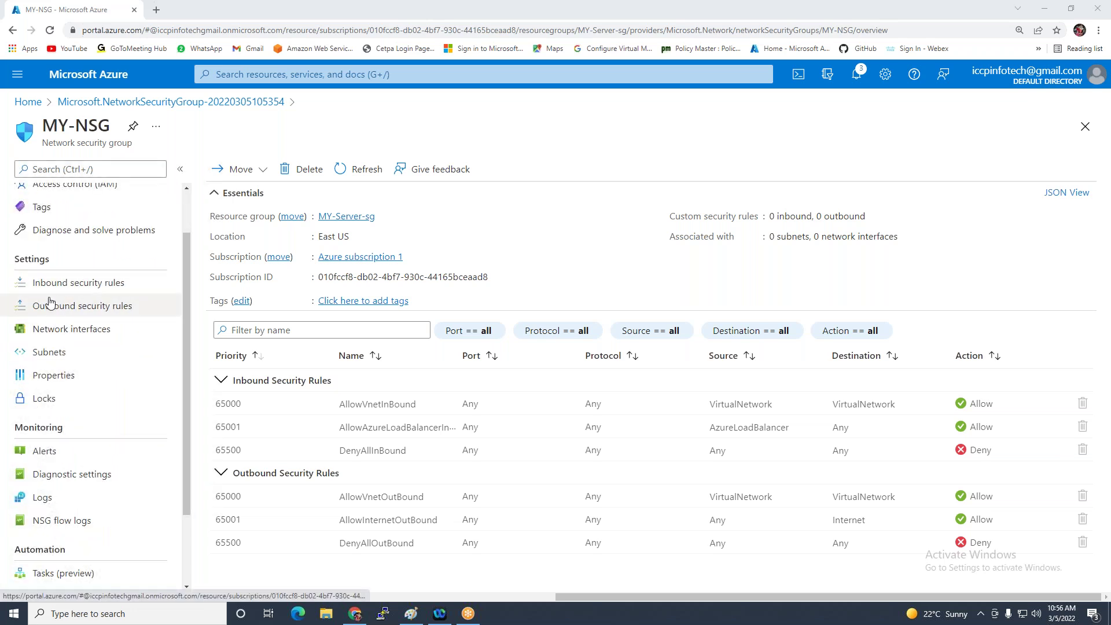
left_click(46, 314)
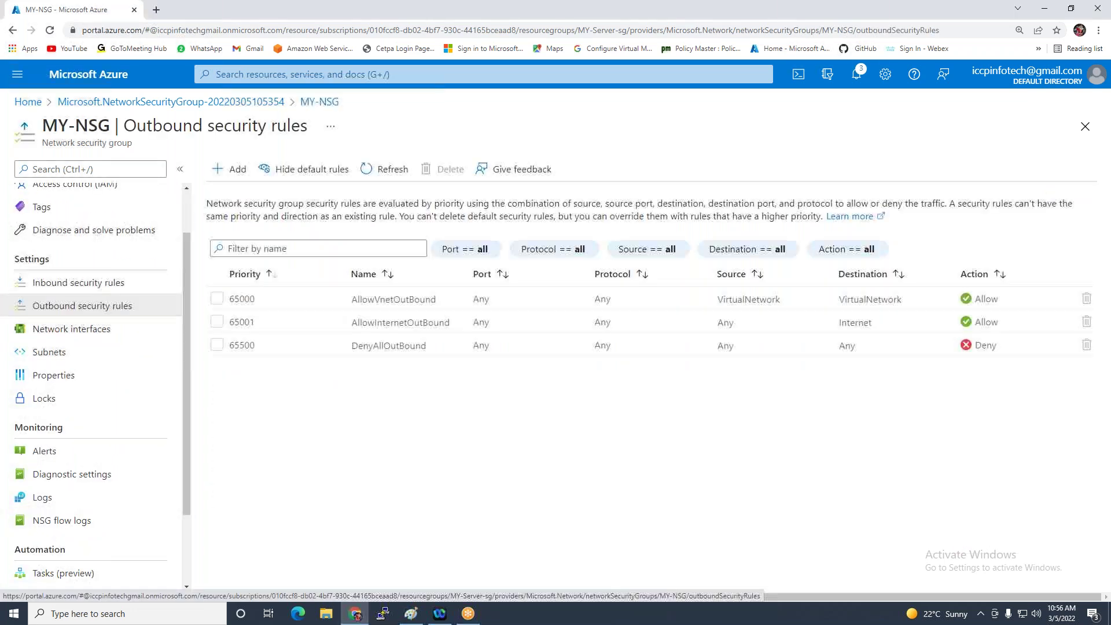
left_click(63, 286)
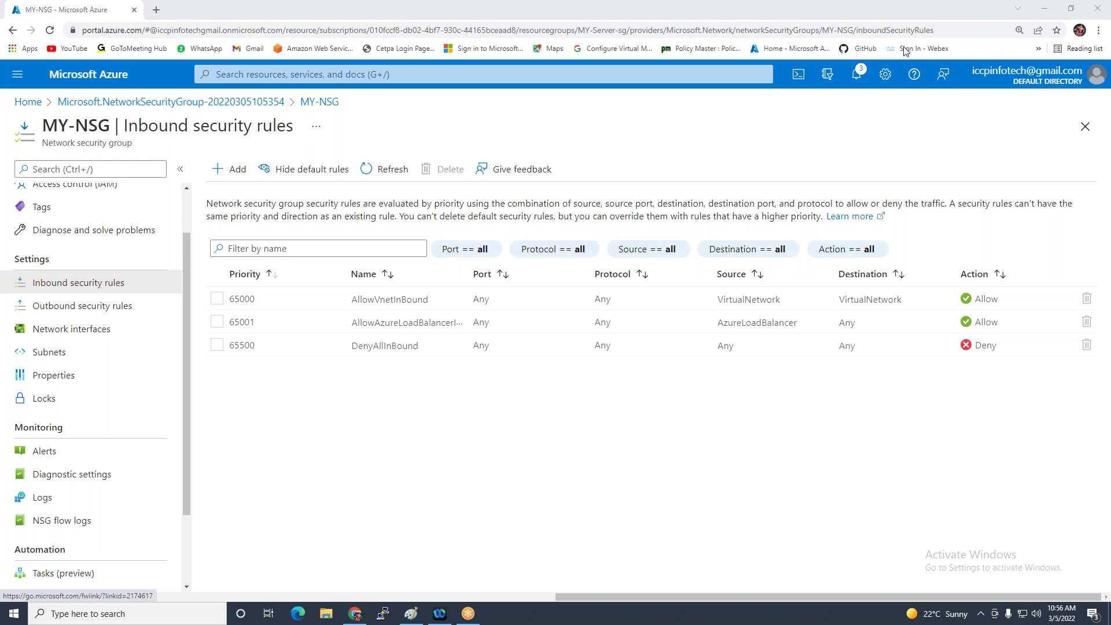
Add an inbound security rule to MY-NSG named allow-rdp that allows the RDP service at priority 100
left_click(229, 169)
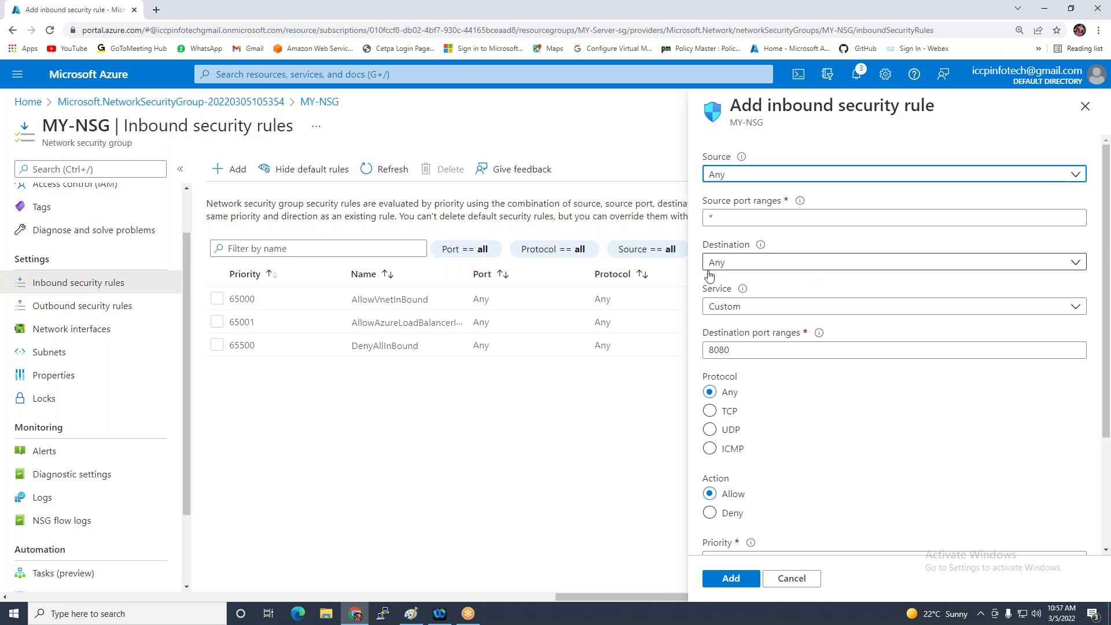
left_click(744, 272)
left_click(740, 275)
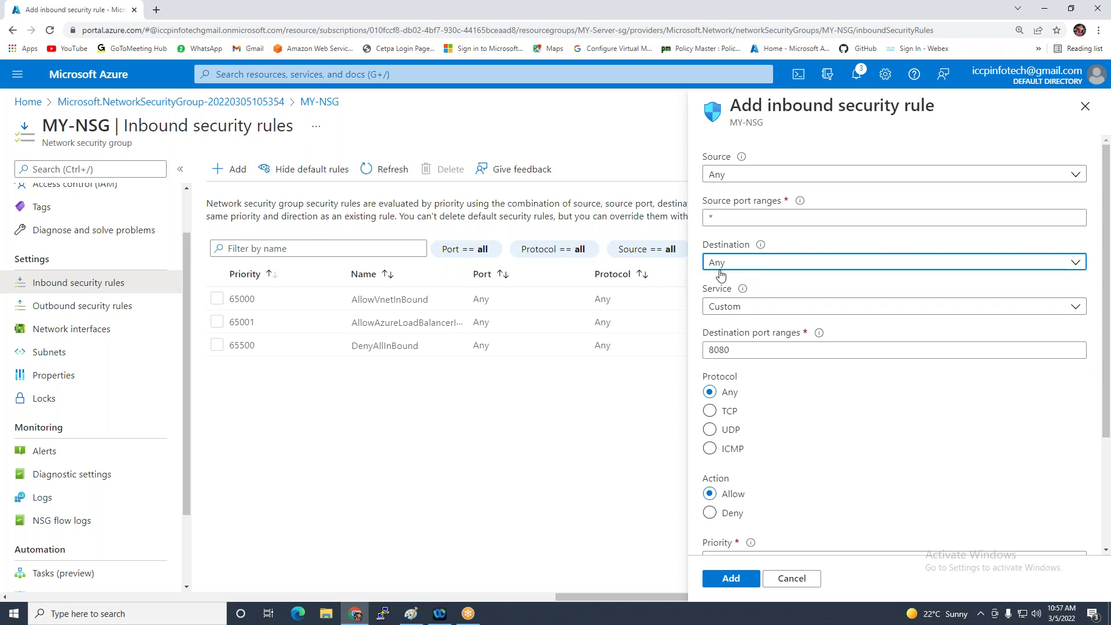
left_click(778, 306)
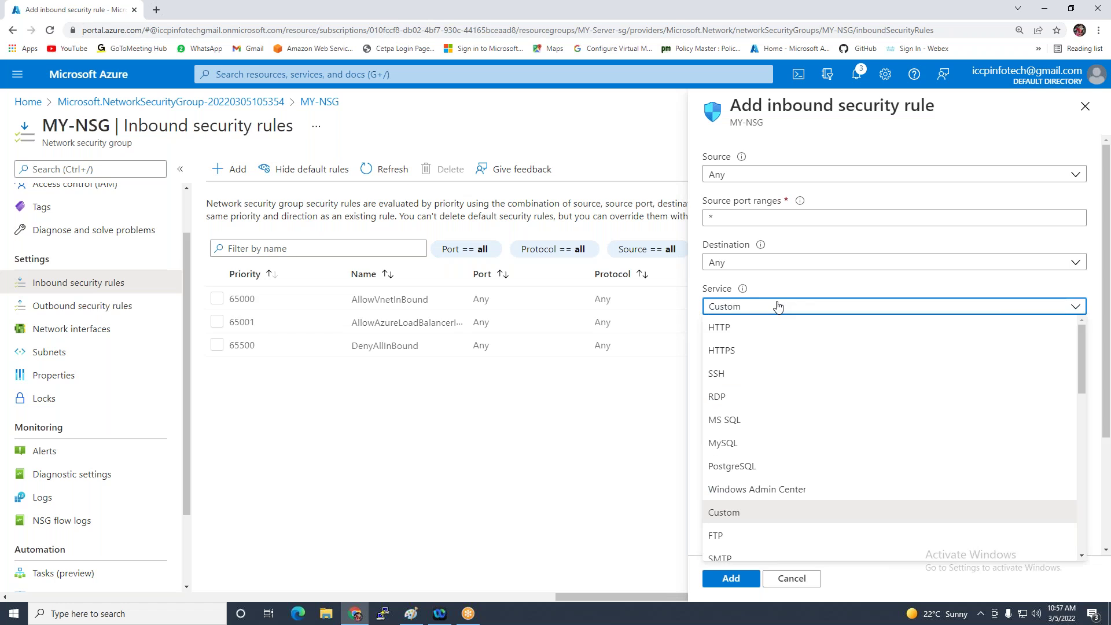
left_click(771, 397)
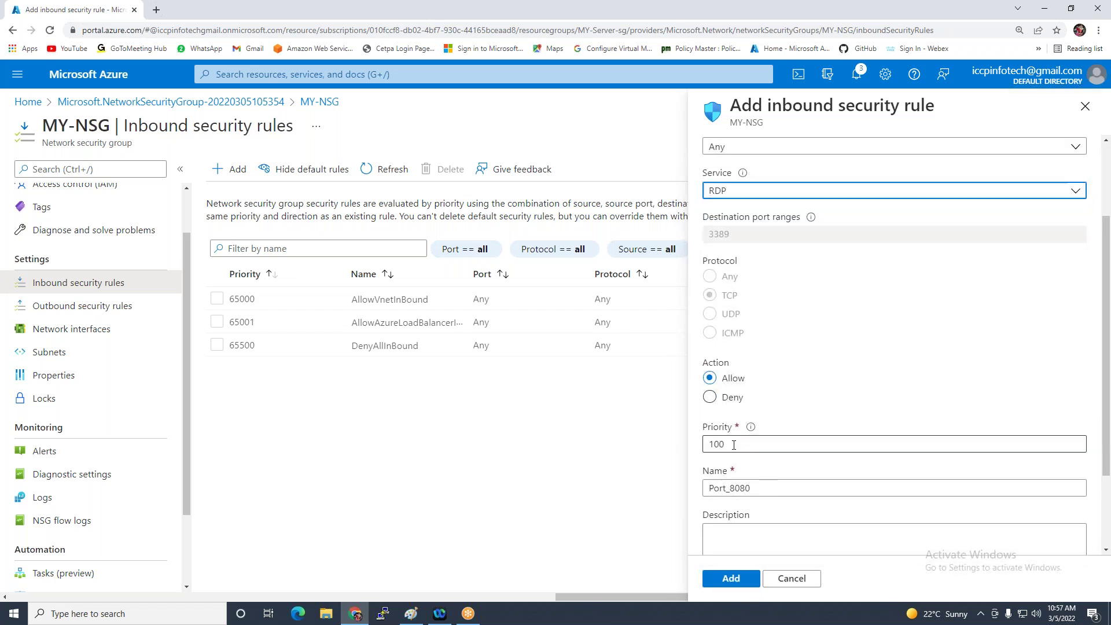
scroll(744, 443, "down", 1)
double_click(764, 430)
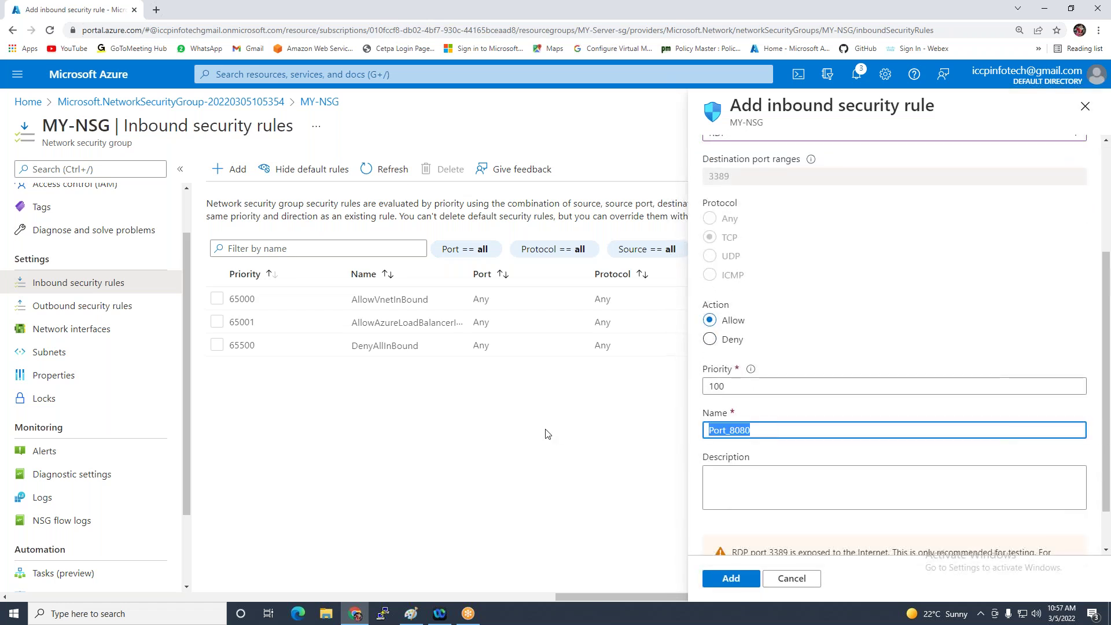
type("allow-rdp")
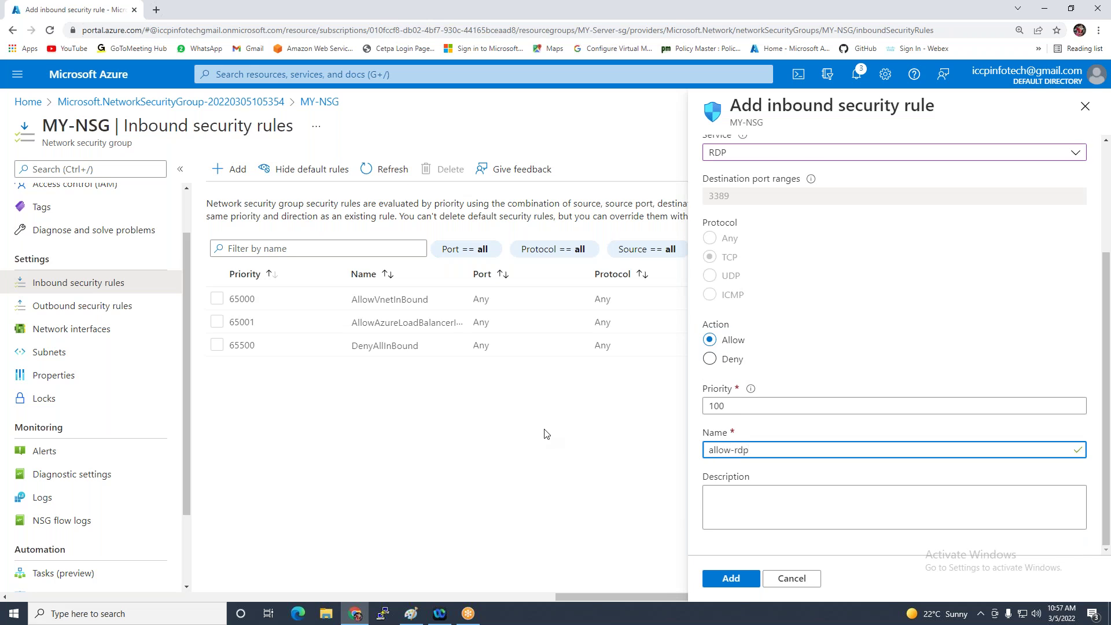
left_click(736, 578)
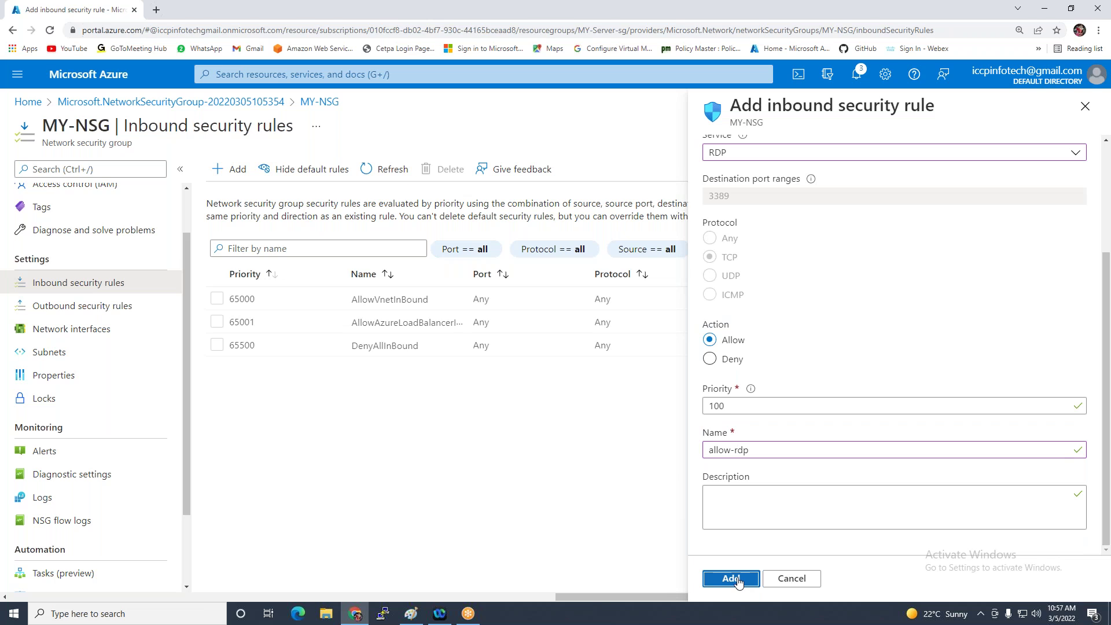
Start another inbound security rule for MY-NSG and choose SSH as its service
left_click(238, 169)
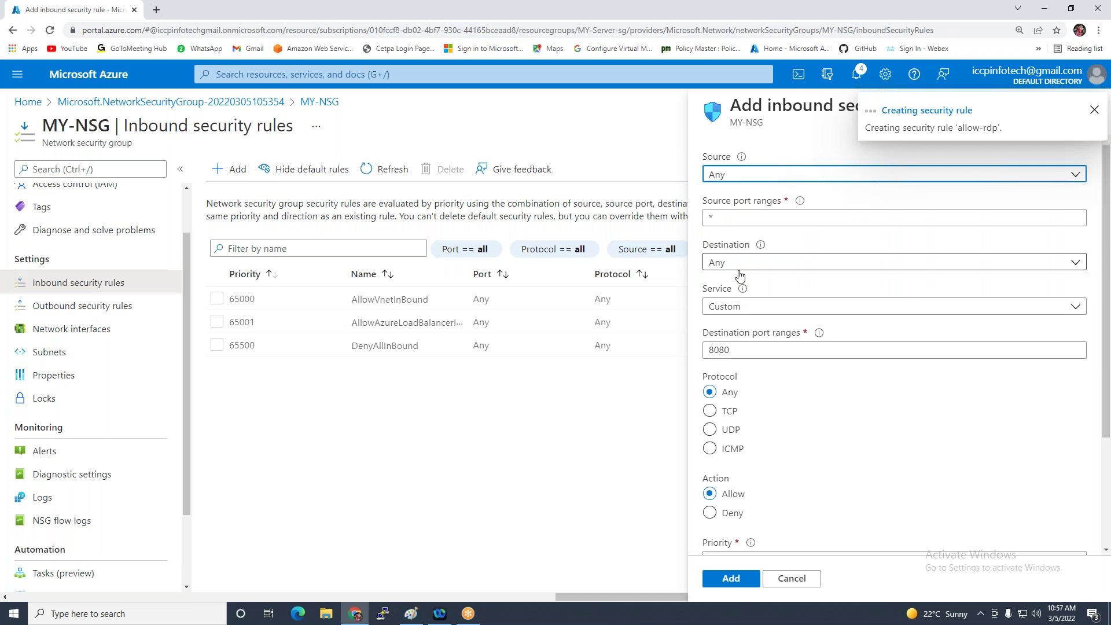
left_click(763, 306)
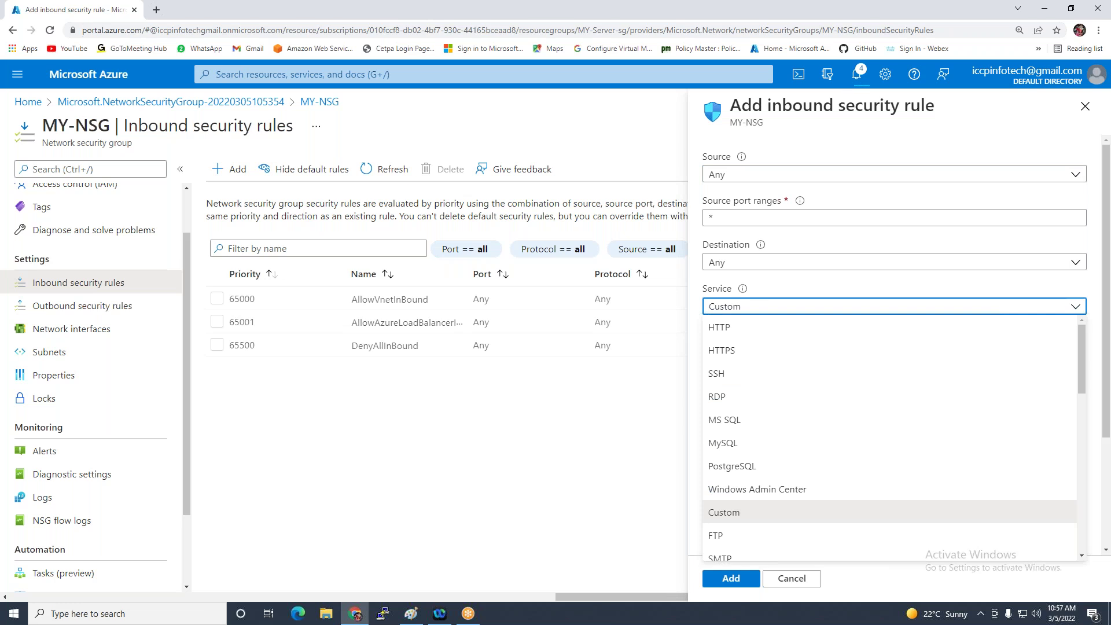
left_click(718, 373)
scroll(894, 348, "down", 2)
Name the SSH rule allow-ssh, set its priority to 101 and add it to the network security group
key("Tab")
type("allo")
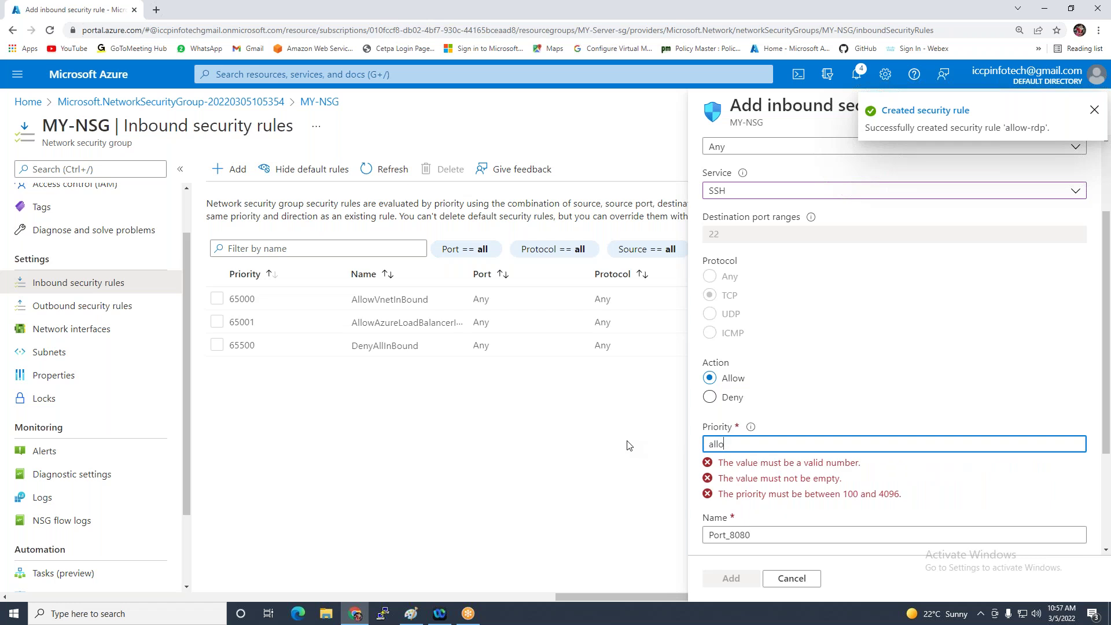
type("w-ssh")
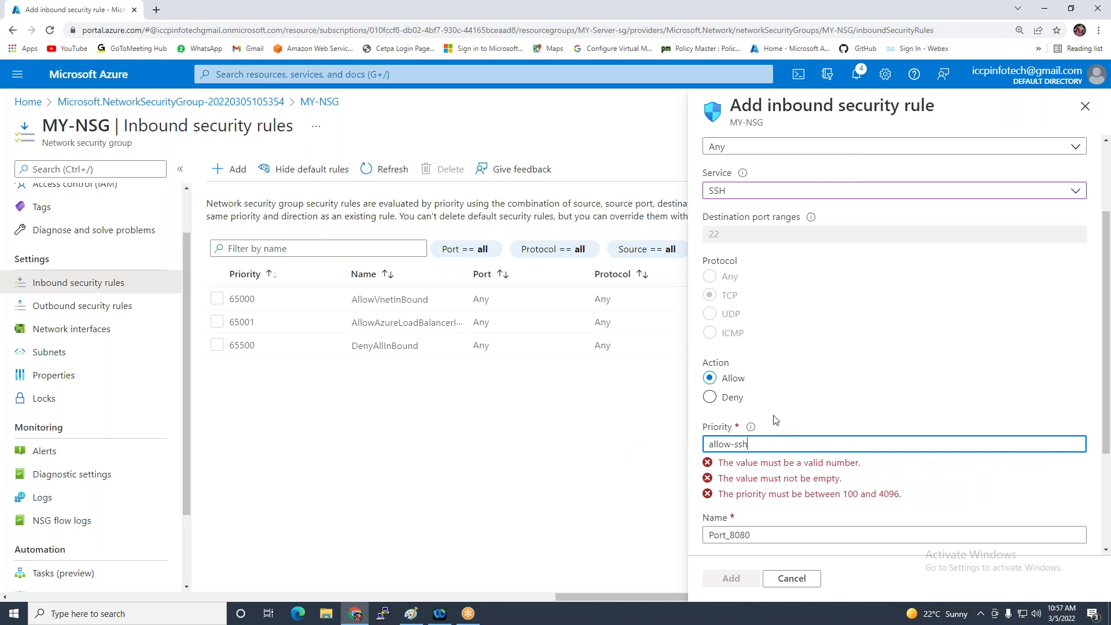
scroll(781, 440, "down", 2)
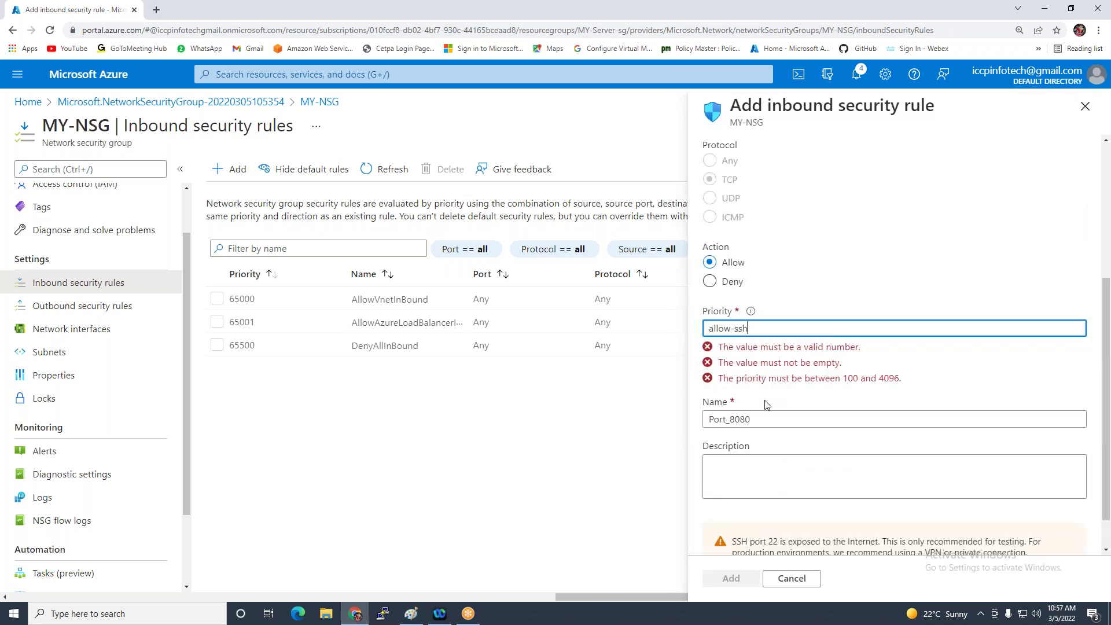
key("ctrl+a")
key("ctrl+c")
double_click(766, 422)
key("ctrl+v")
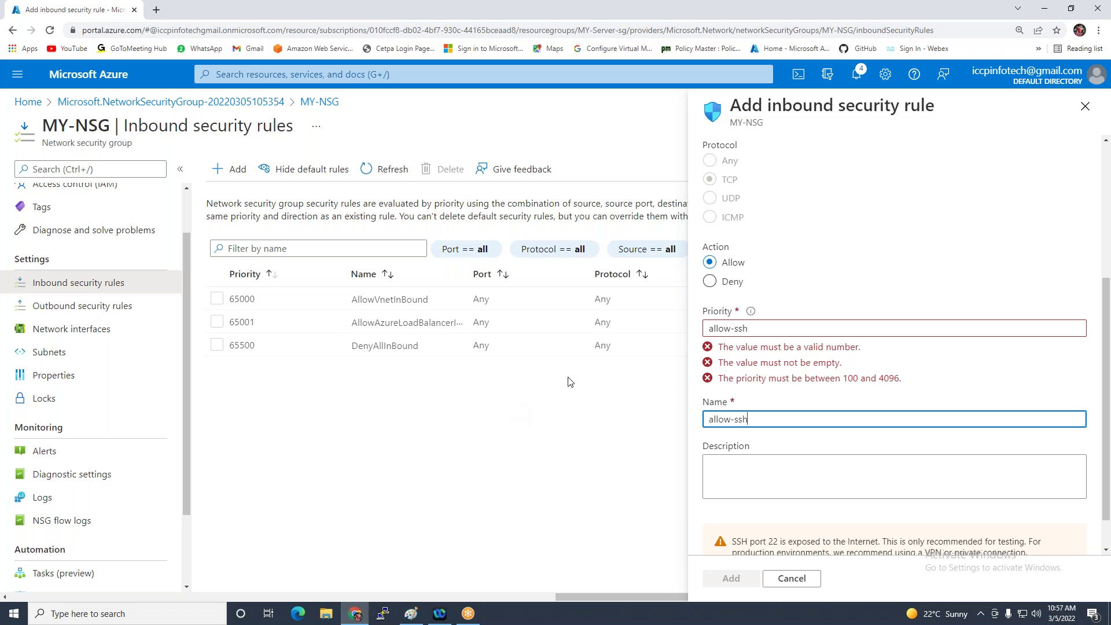
key("shift+Tab")
type("101")
left_click(731, 579)
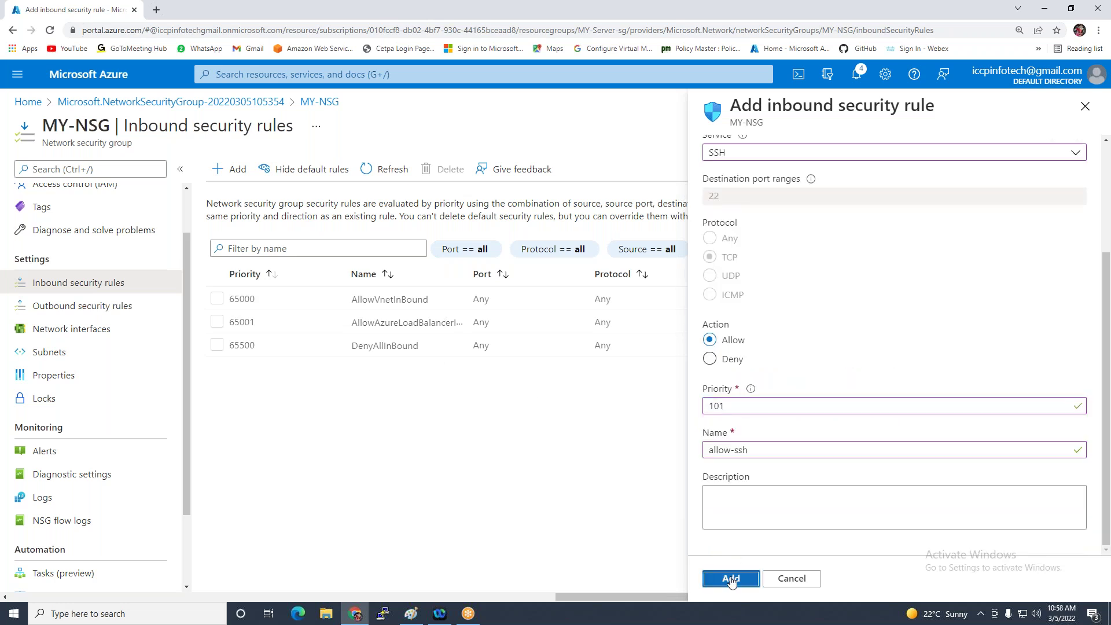
Switch to Paint and review the Linux and Windows server deployment diagram
left_click(411, 613)
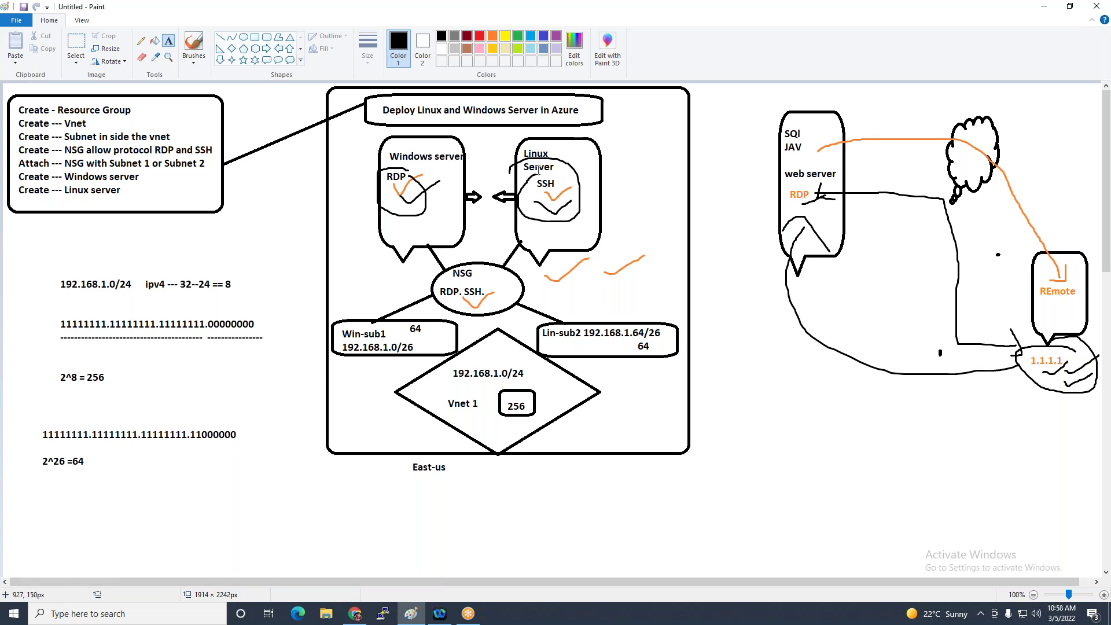
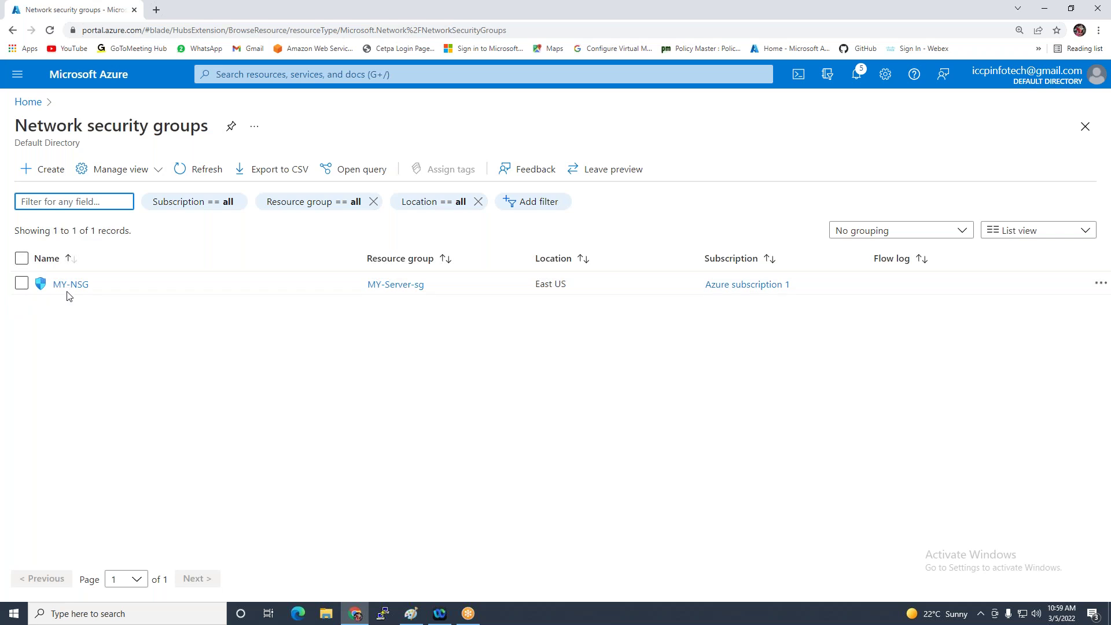
In the Azure portal, associate the network security group MY-NSG with subnet Win-Sb1 of virtual network Vnet-1
left_click(69, 284)
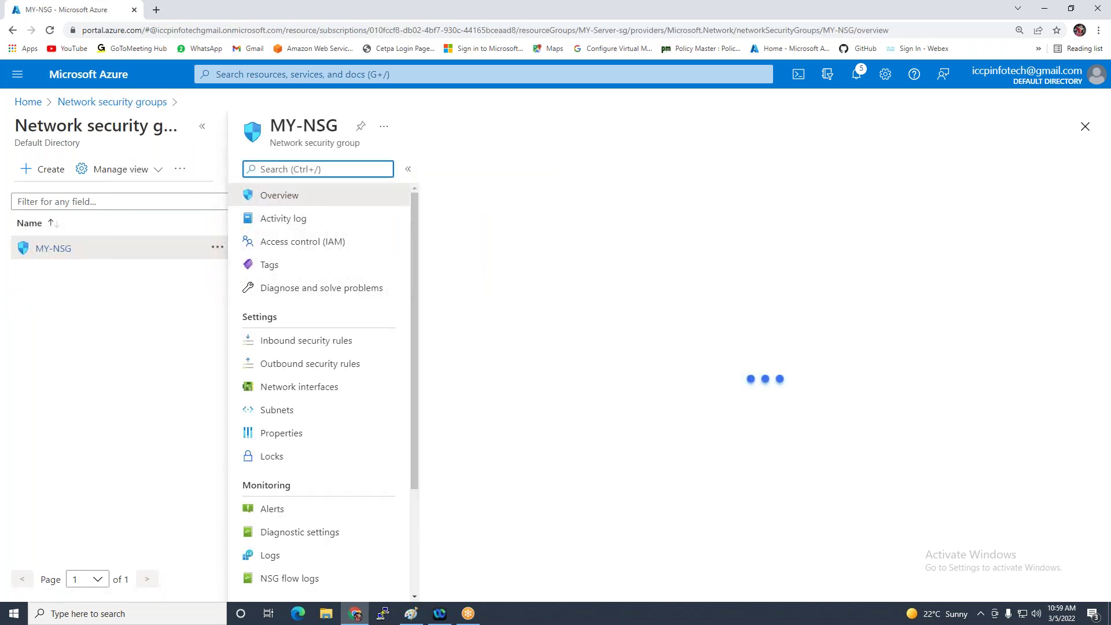
left_click(280, 411)
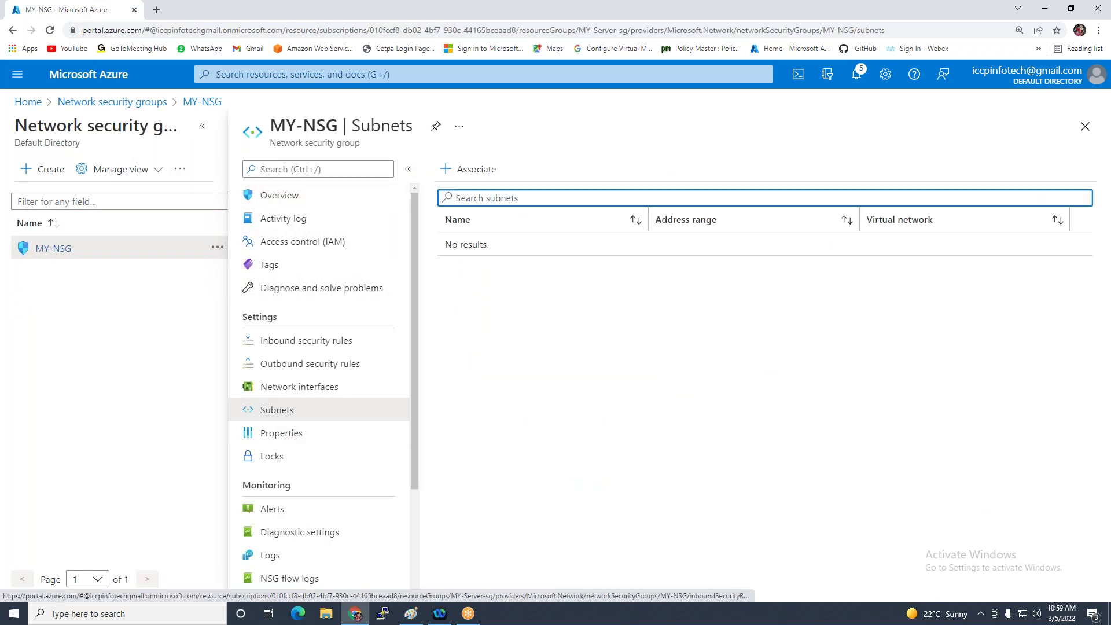
left_click(474, 170)
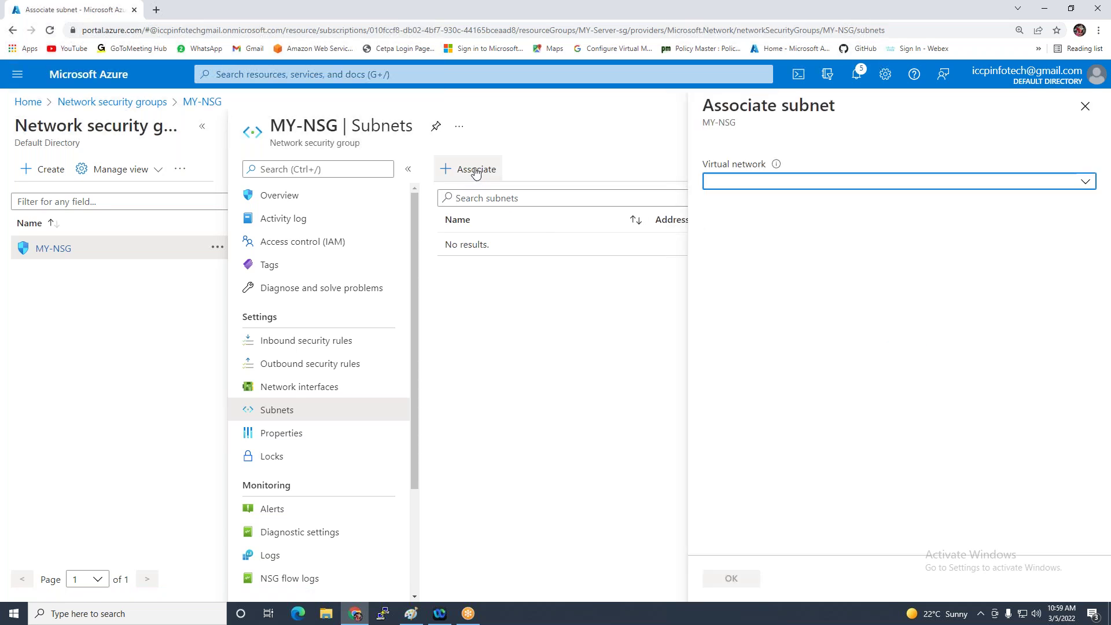
left_click(810, 182)
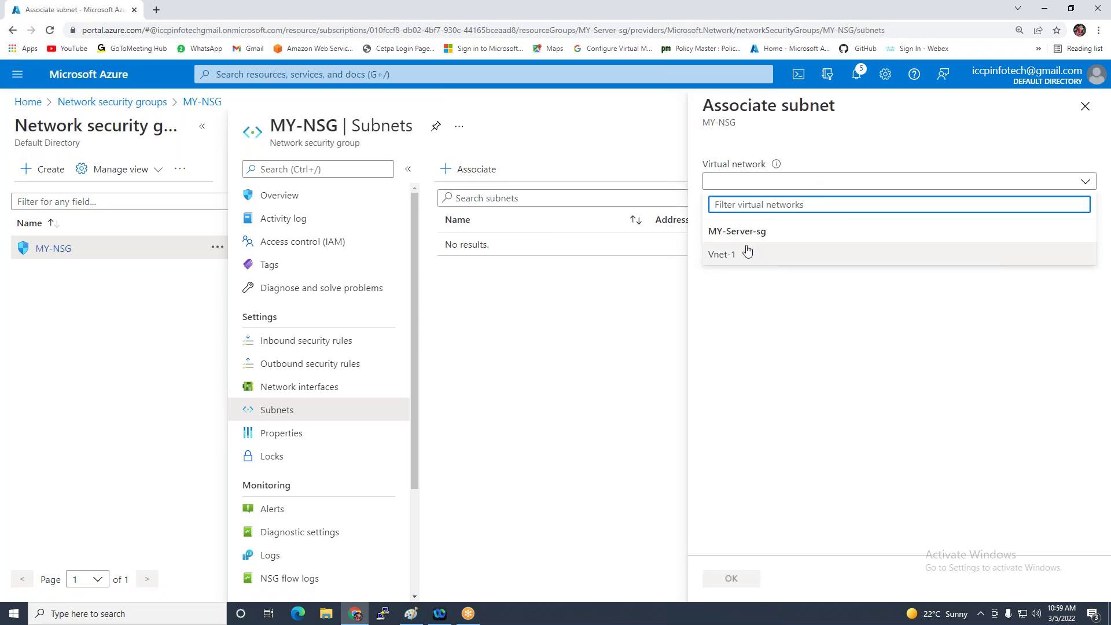
left_click(728, 256)
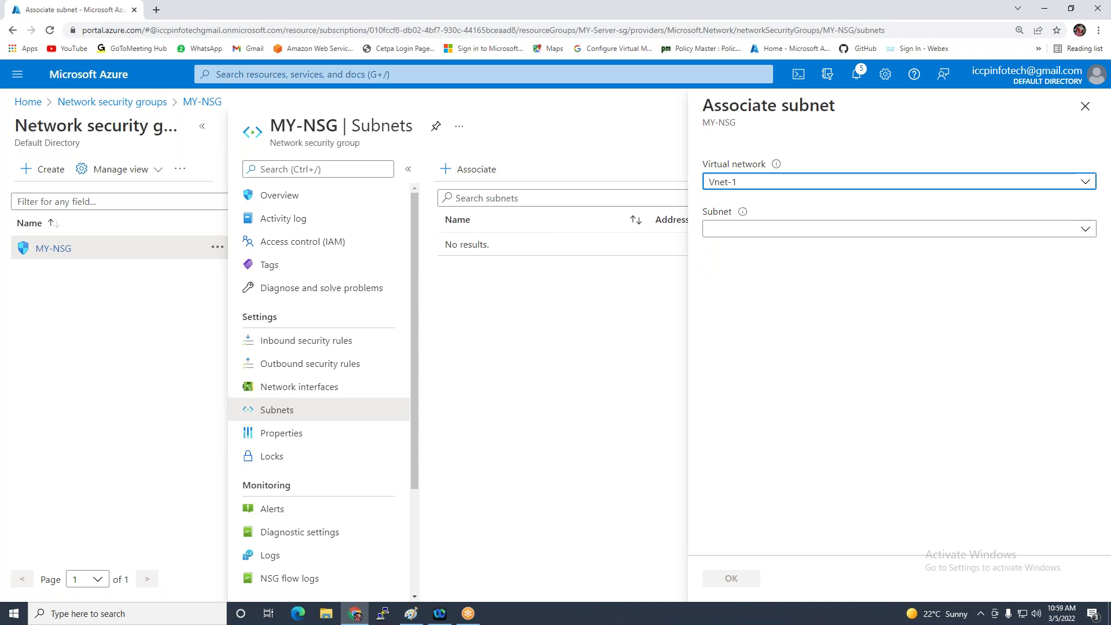
left_click(784, 229)
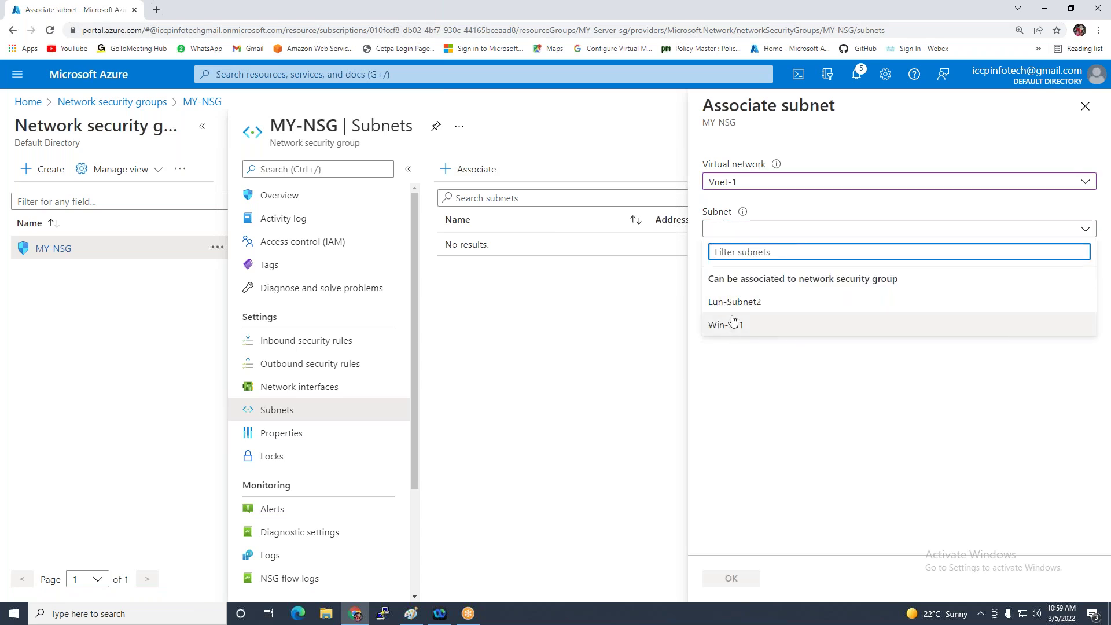
left_click(733, 335)
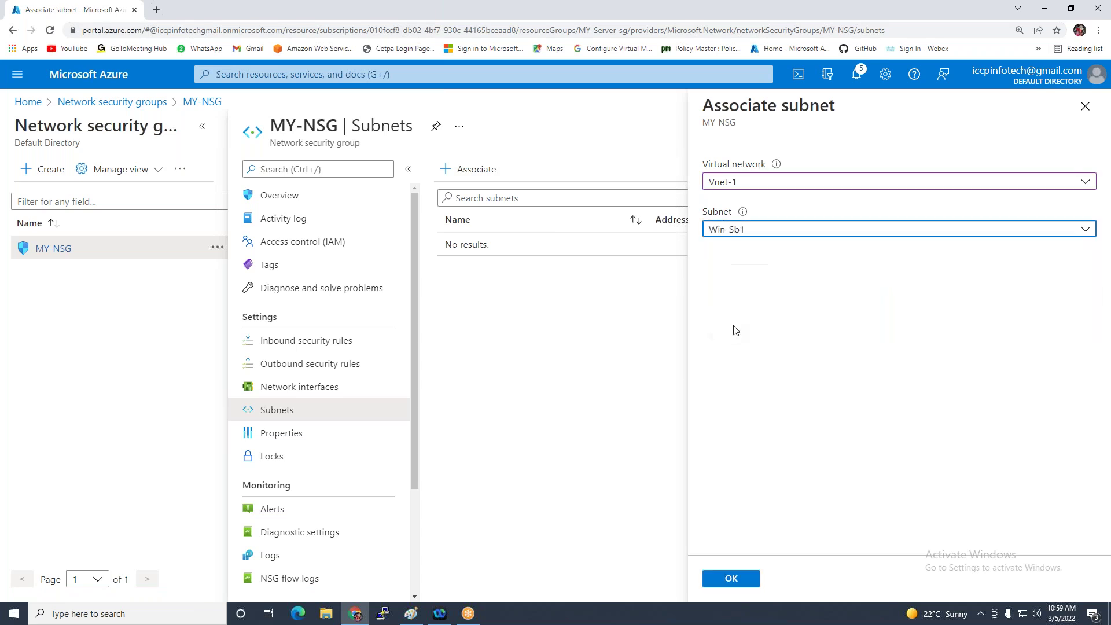
left_click(744, 579)
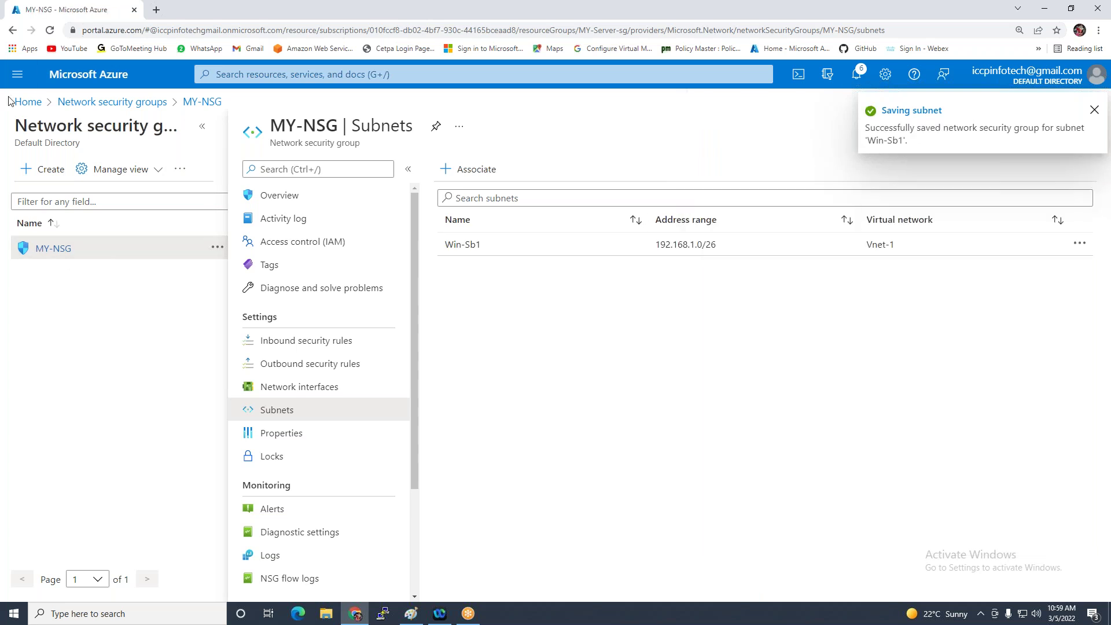
Go to the subnets of virtual network Vnet-1 and open the settings of Lun-Subnet2
left_click(28, 102)
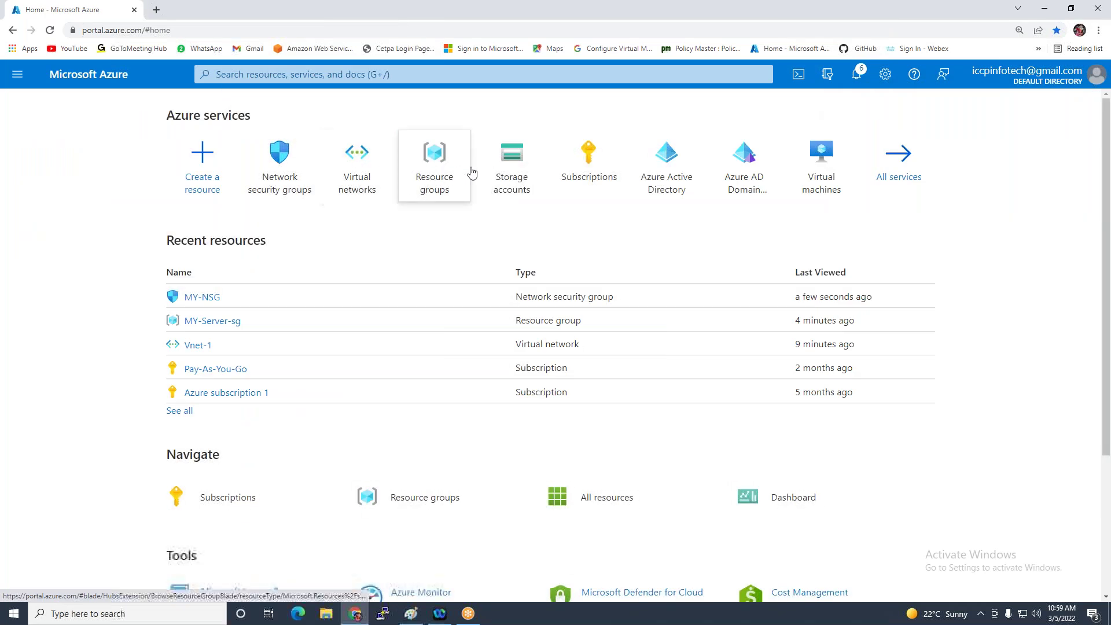
left_click(347, 163)
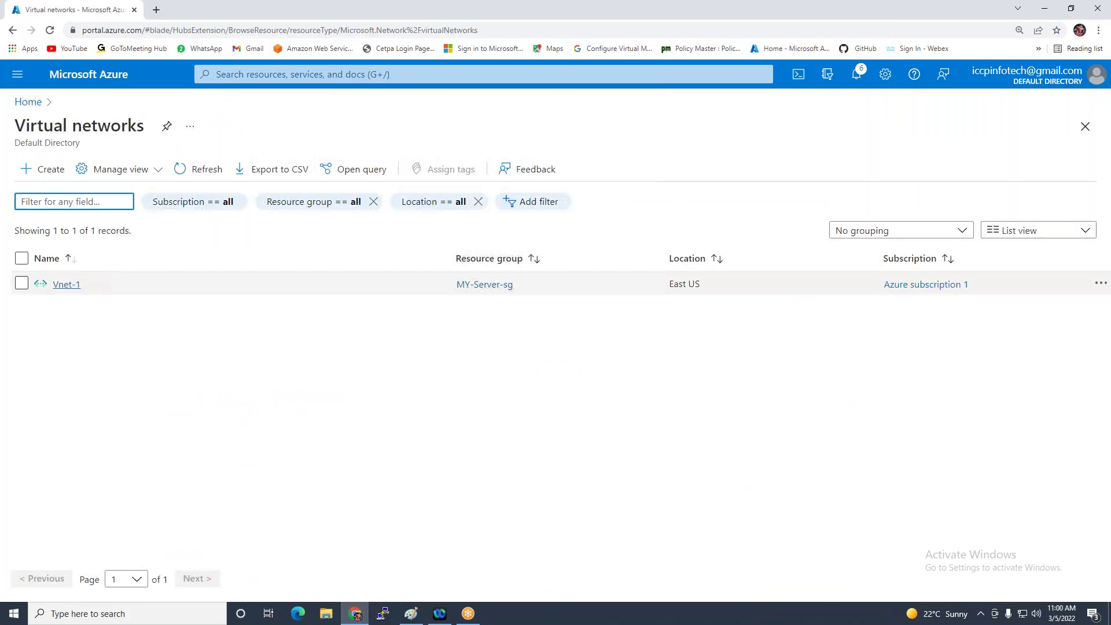
left_click(74, 284)
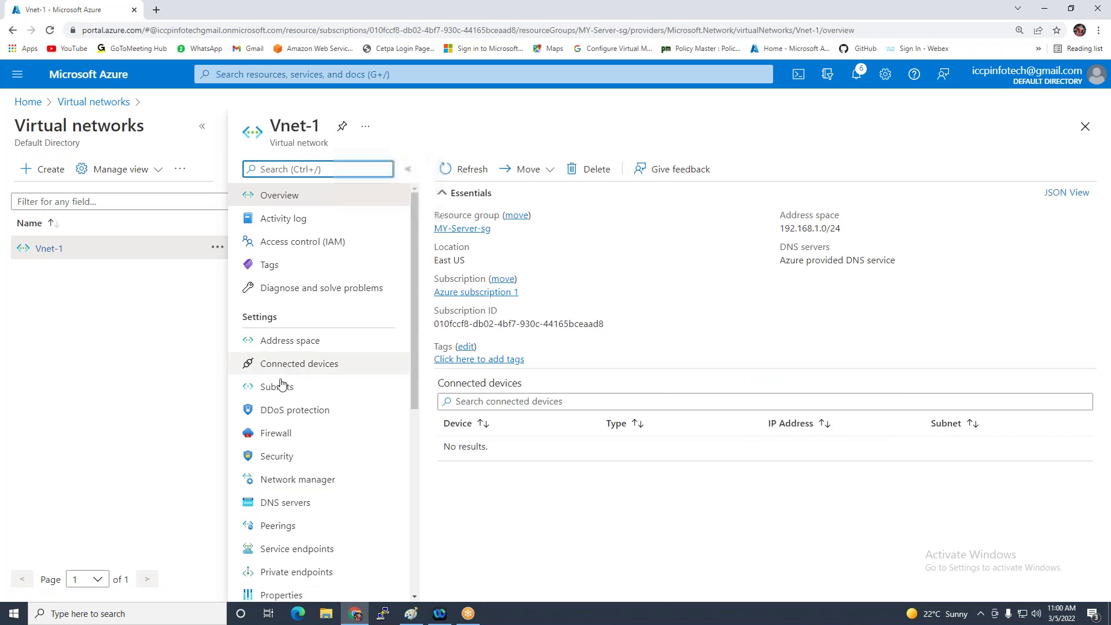
left_click(281, 386)
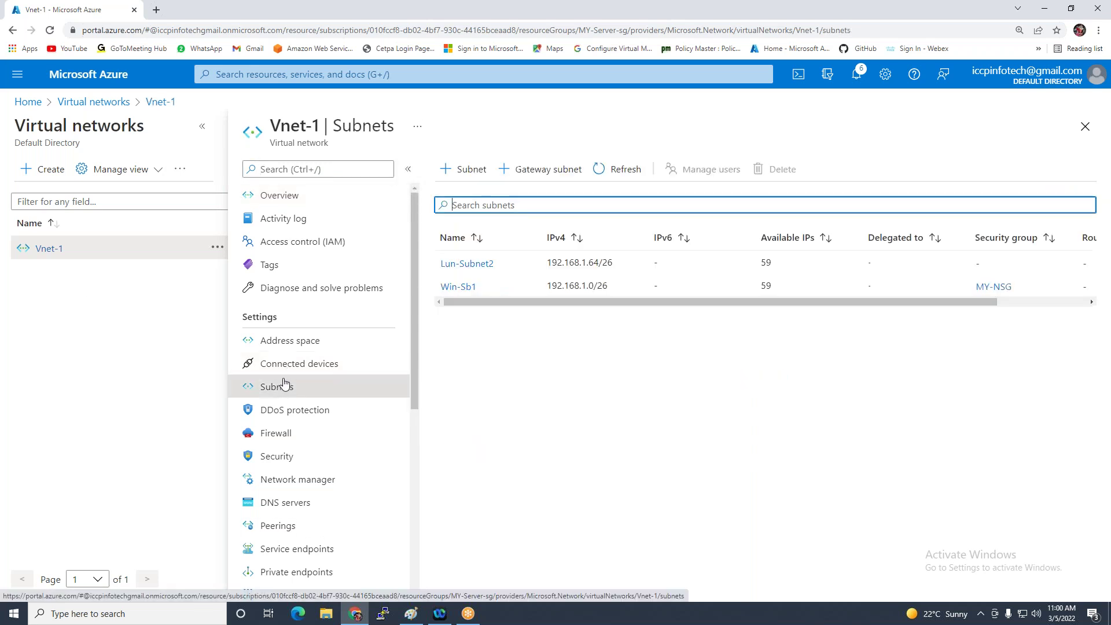
left_click(462, 265)
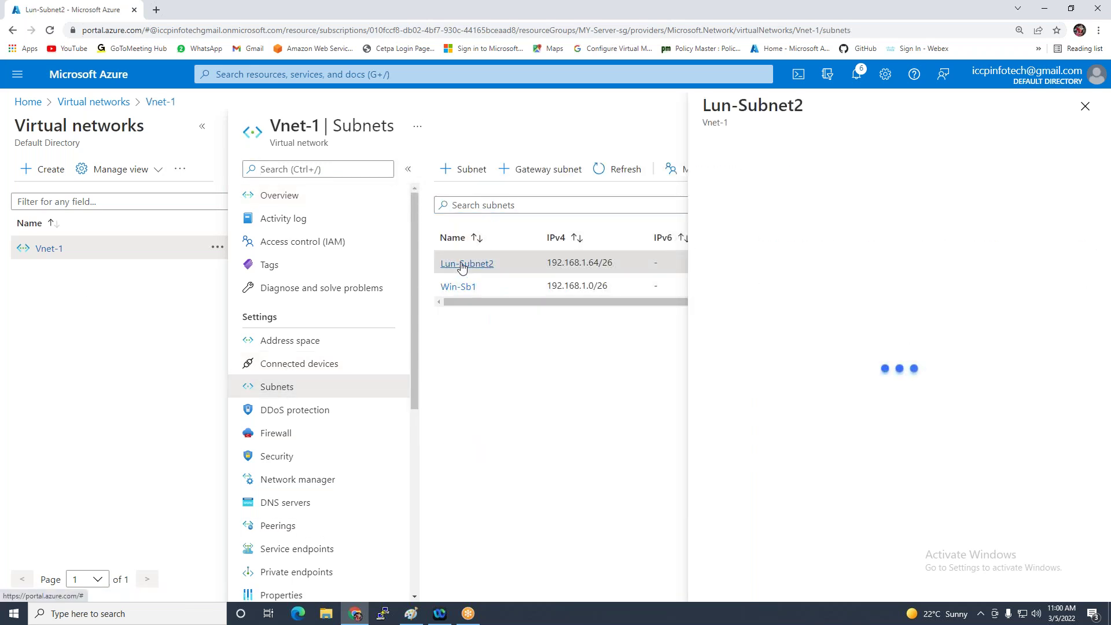
Try to choose a network security group for Lun-Subnet2 in its subnet settings
left_click(816, 345)
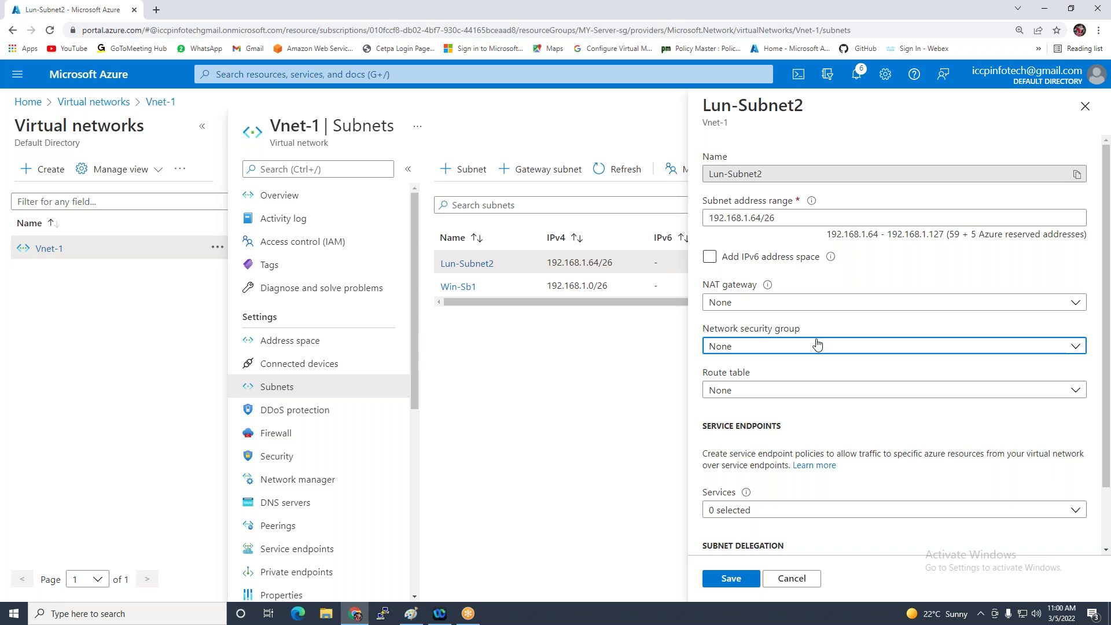
left_click(625, 403)
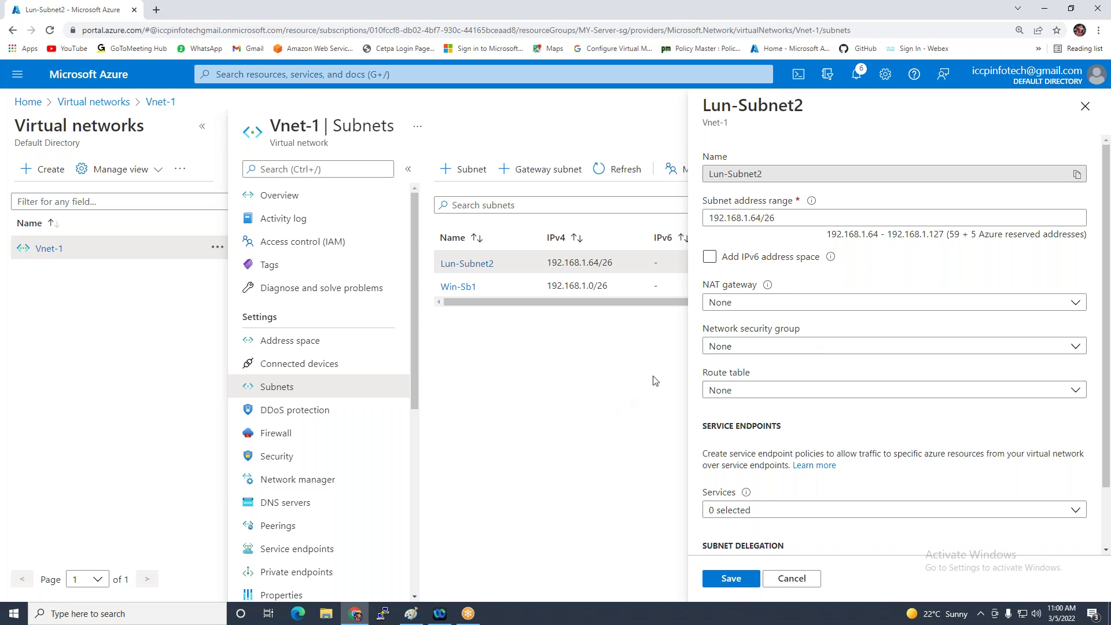
left_click(927, 347)
left_click(577, 392)
left_click(717, 349)
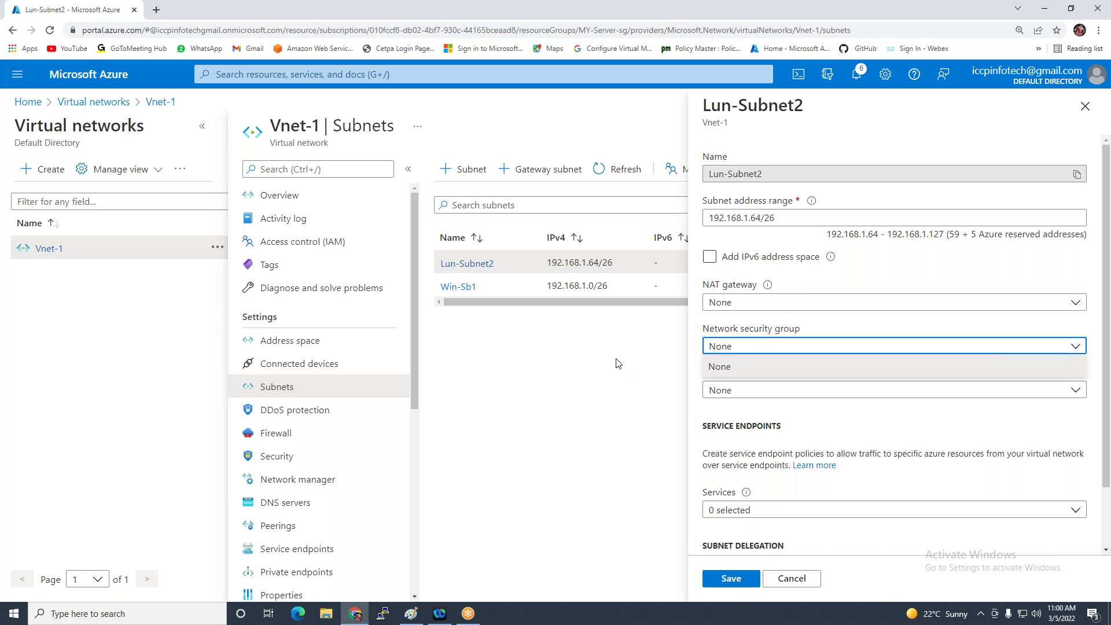
left_click(589, 398)
left_click(843, 350)
left_click(588, 397)
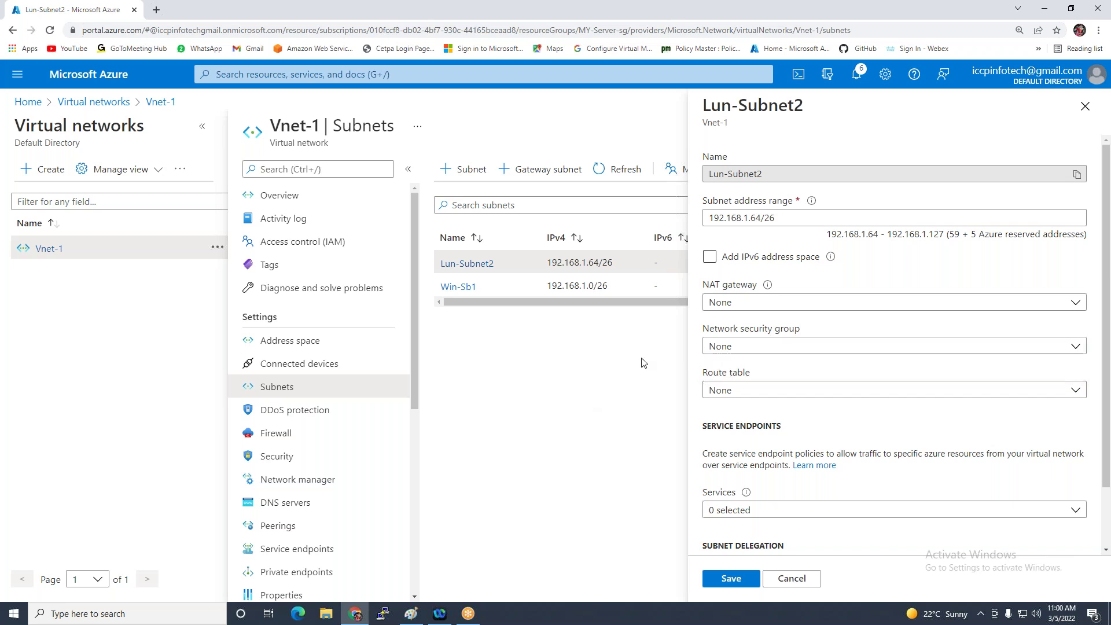
Reload the Vnet-1 subnets page, assign network security group MY-NSG to Lun-Subnet2 and save the subnet
left_click(49, 32)
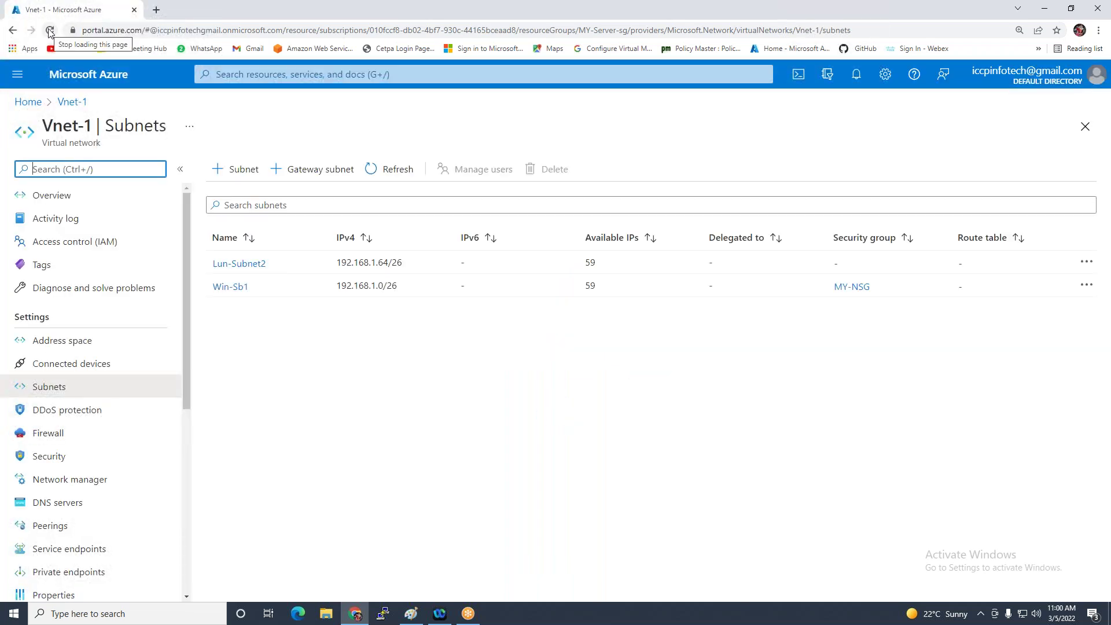
left_click(239, 264)
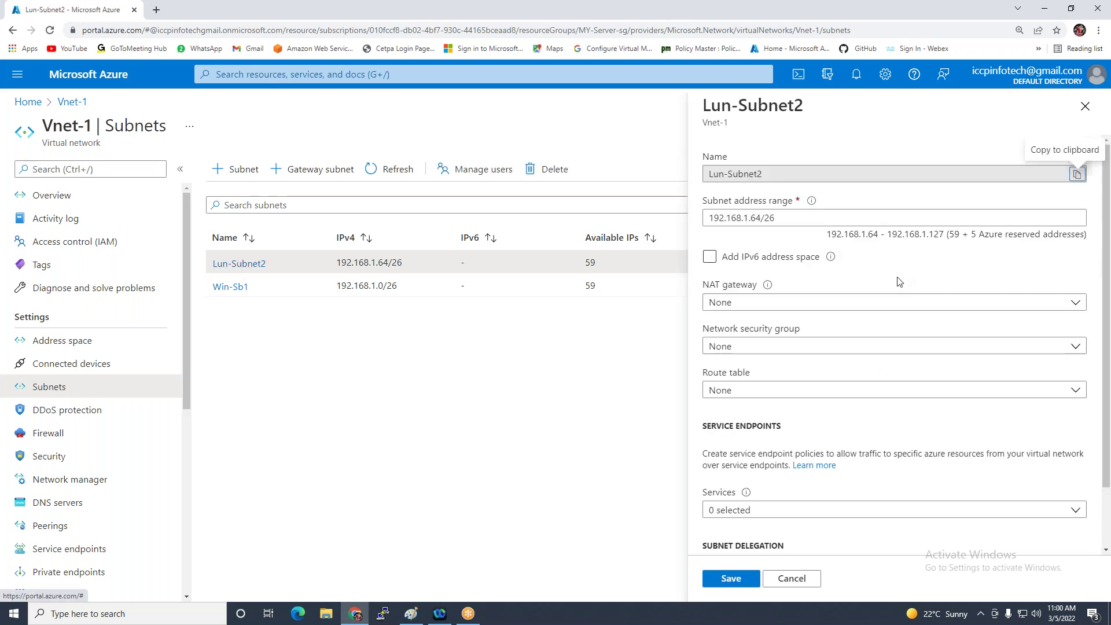
left_click(820, 345)
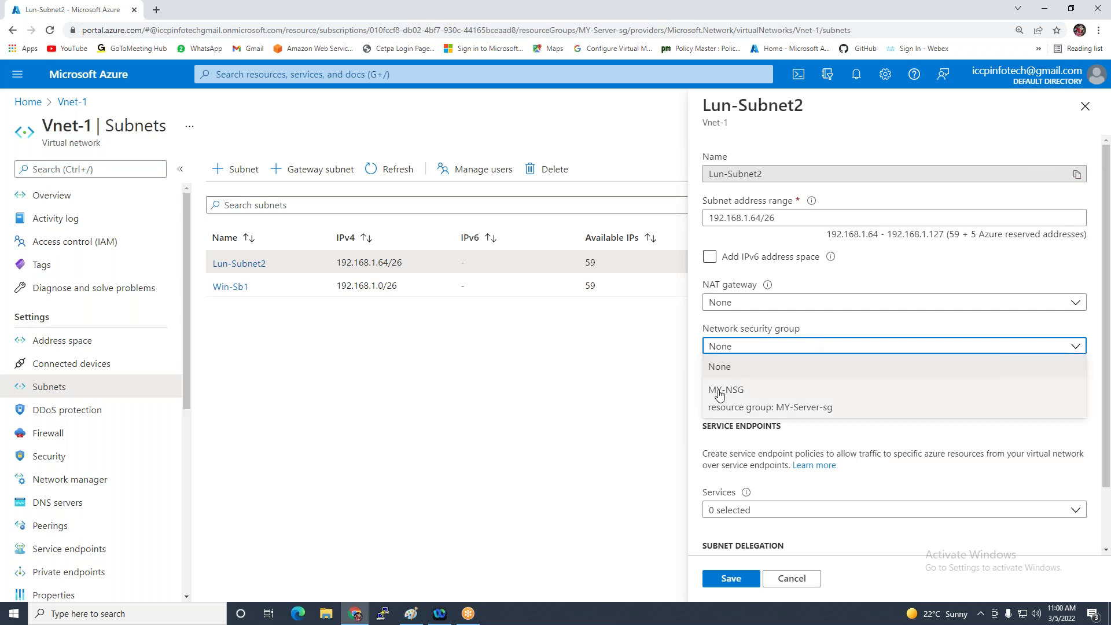
left_click(734, 389)
left_click(731, 579)
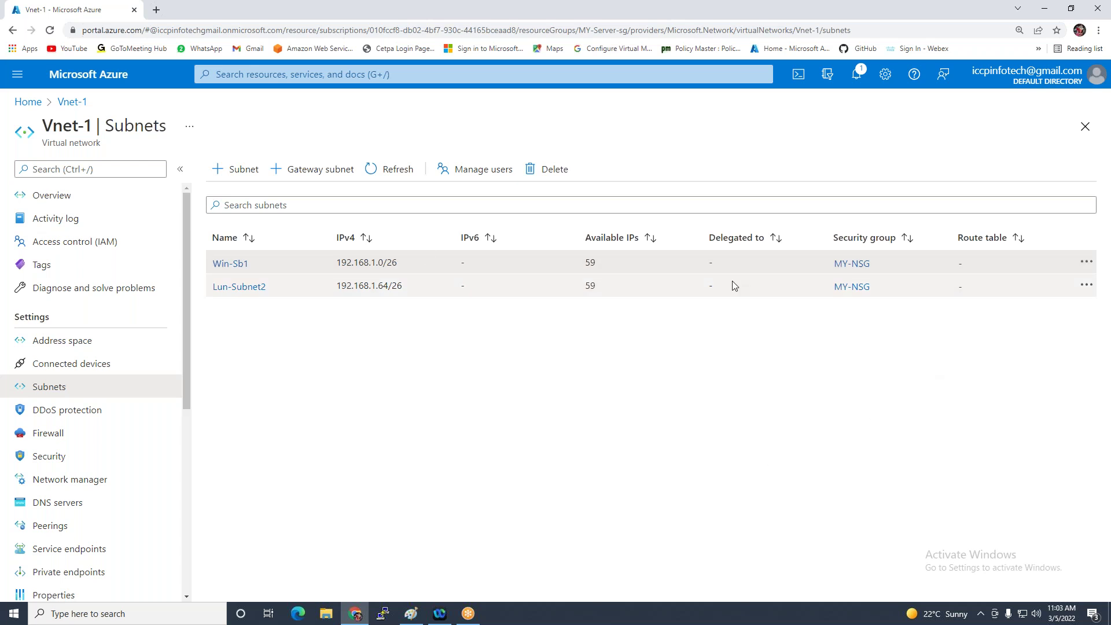
Switch to Paint and draw a dark red rounded rectangle, about 611 × 323 px, around the NSG, subnets and Vnet 1 in the diagram
left_click(411, 613)
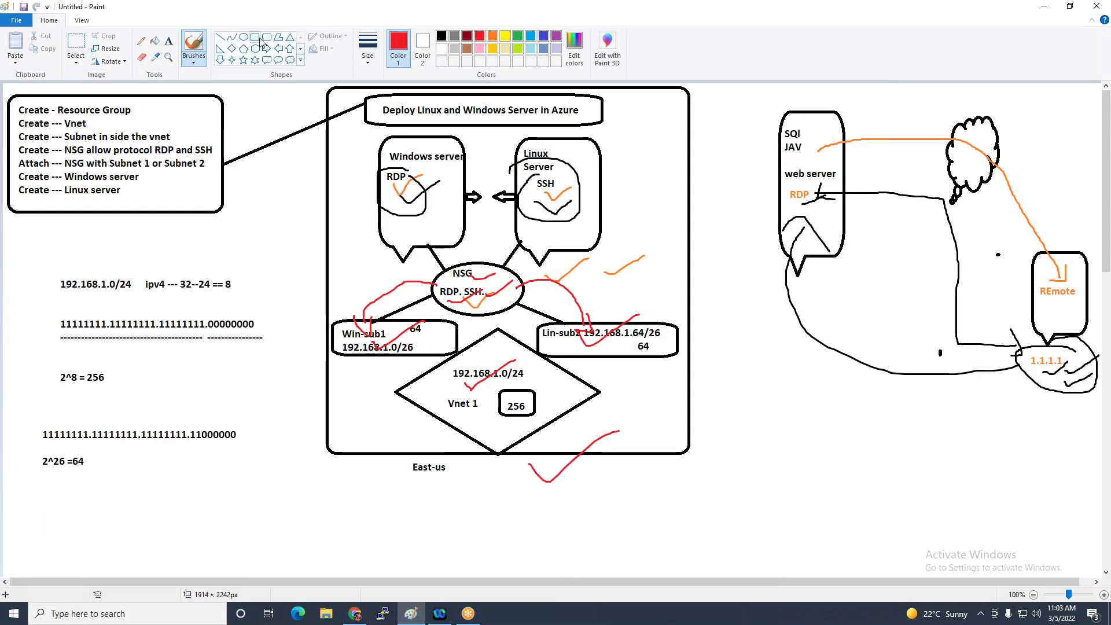
left_click(267, 38)
left_click(468, 41)
left_click_drag(335, 270, 688, 457)
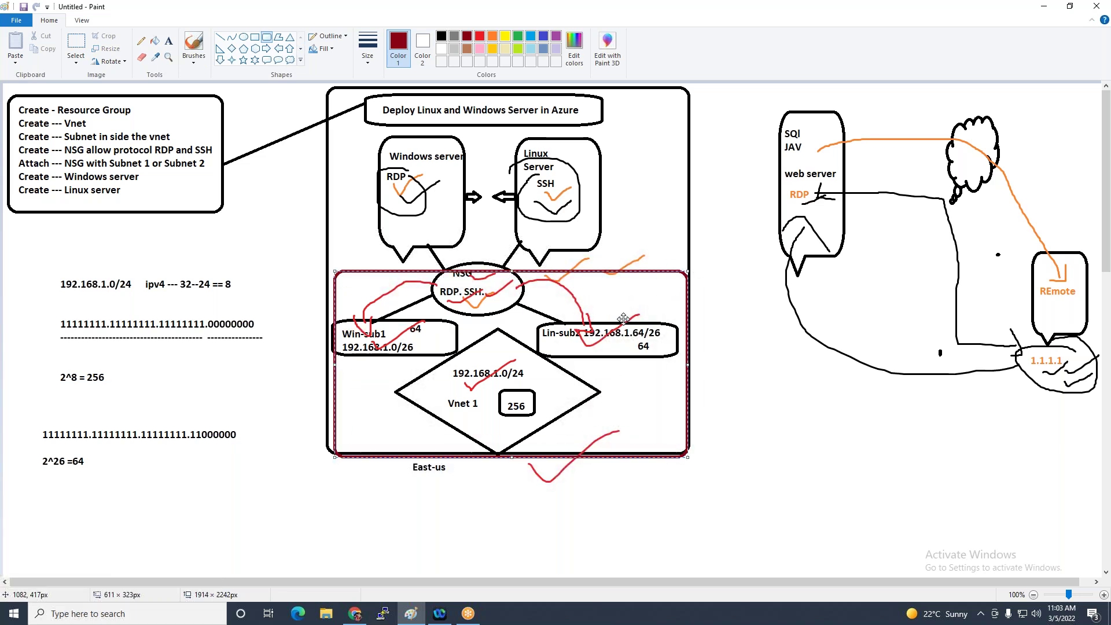
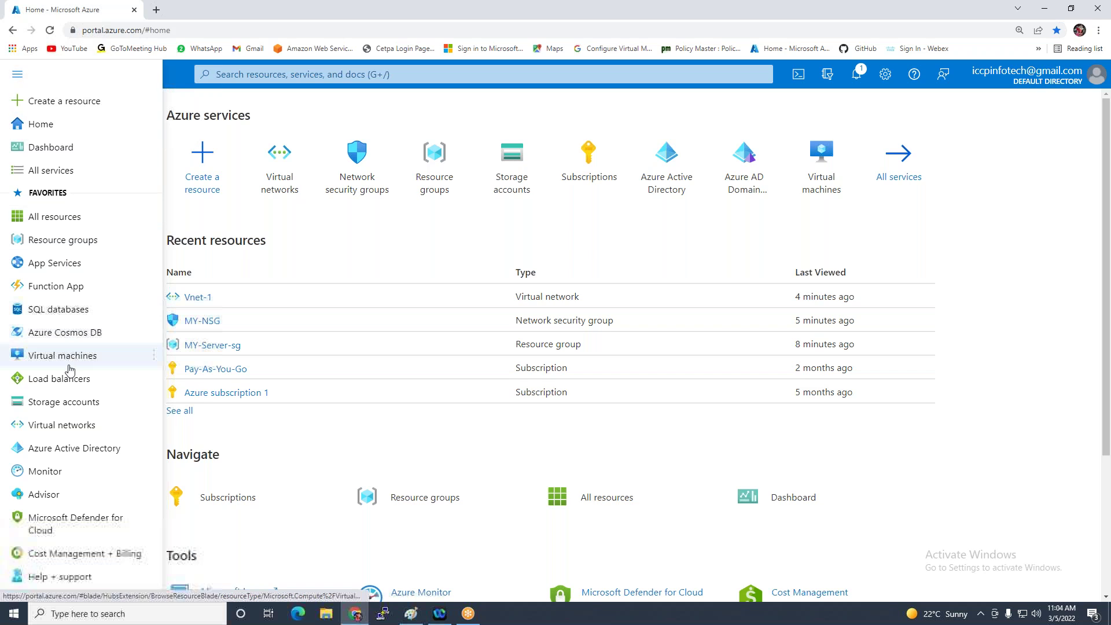
In the Azure portal, start creating a virtual machine in resource group MY-Server-sg and name it Windows-Server
left_click(65, 356)
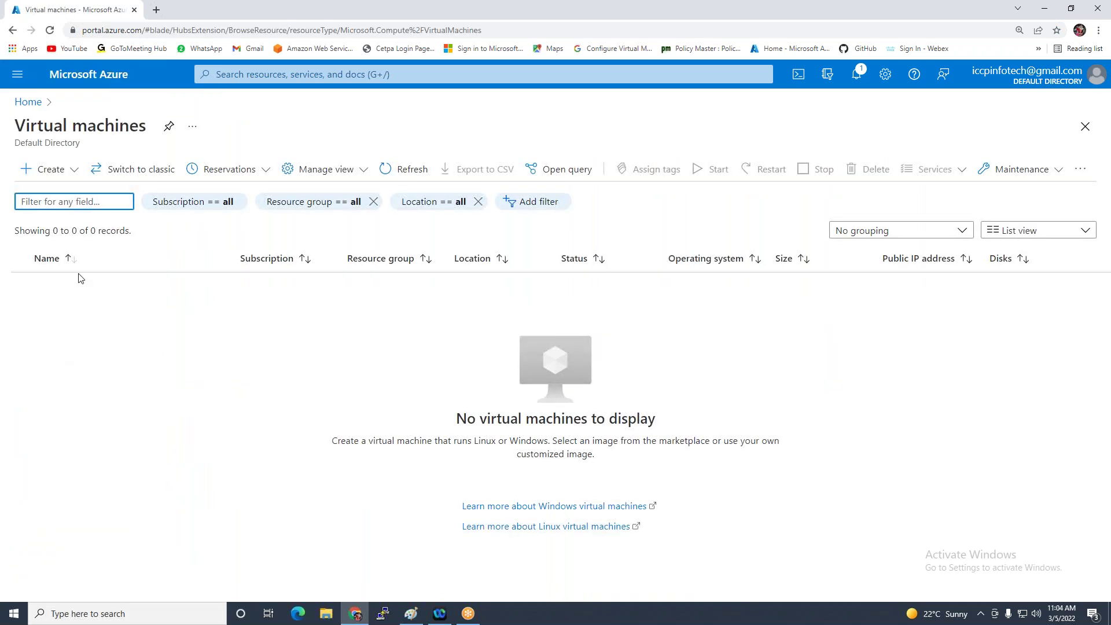
left_click(53, 170)
left_click(55, 191)
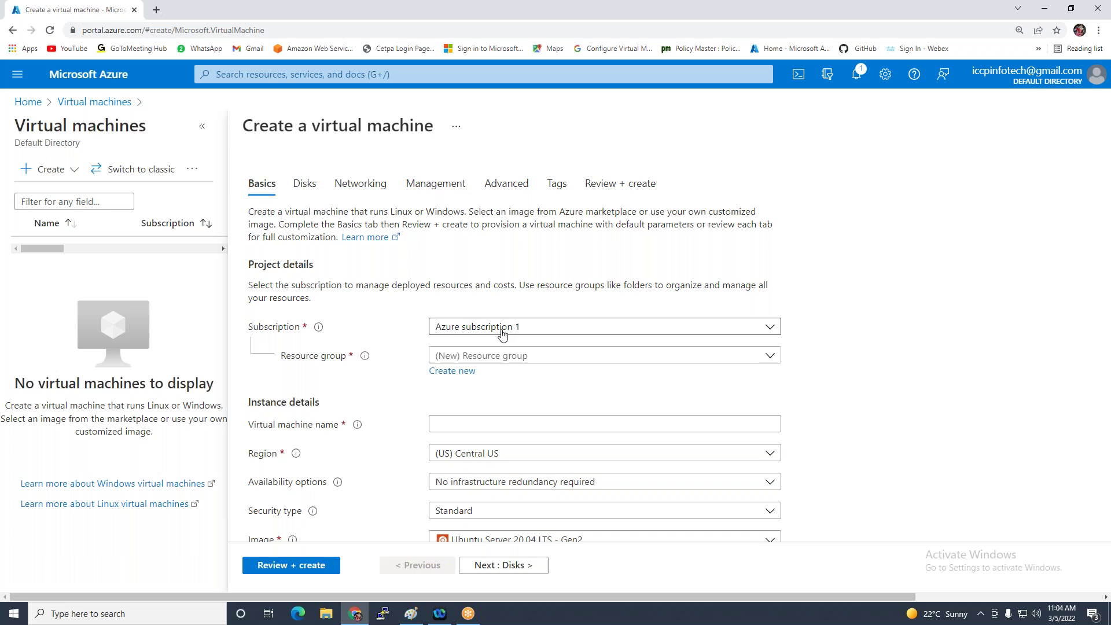
left_click(522, 358)
left_click(505, 404)
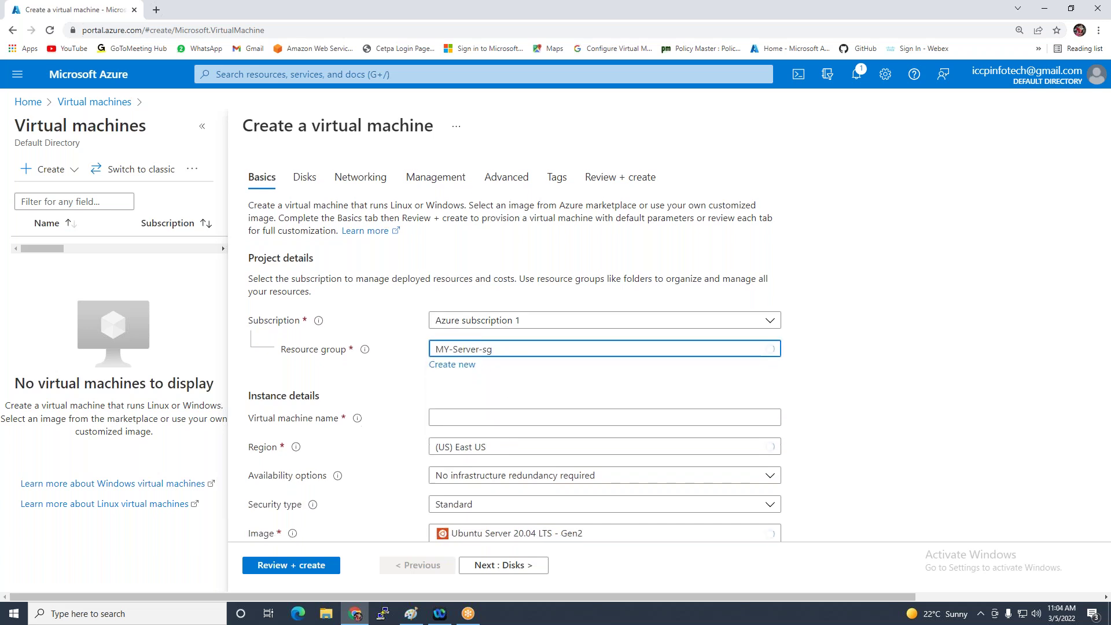
scroll(492, 393, "down", 1)
left_click(460, 362)
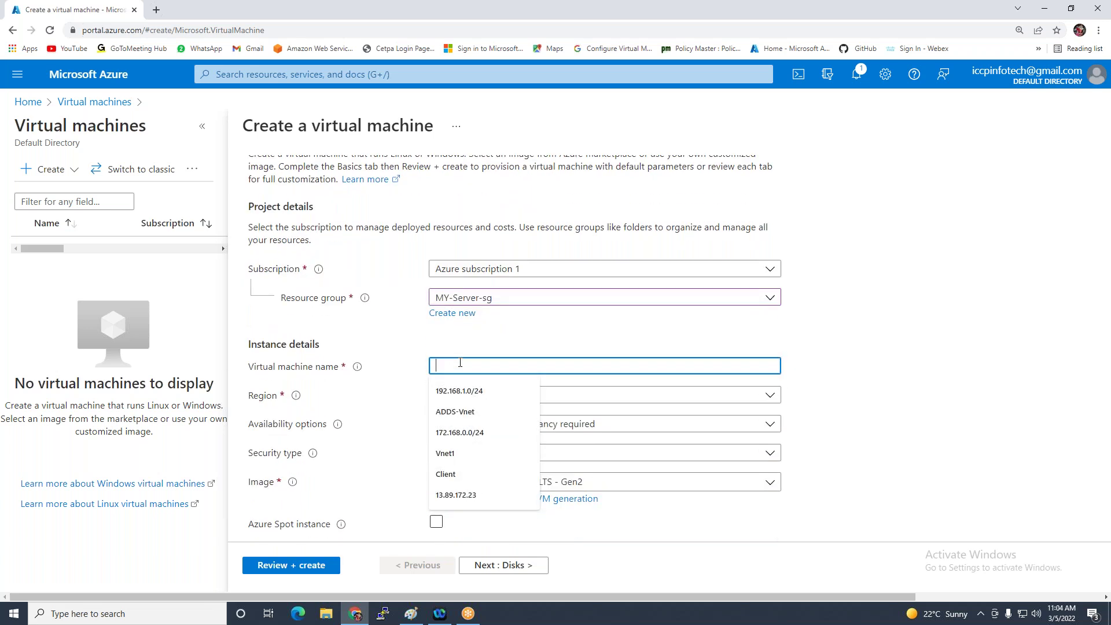
type("Windows-Server")
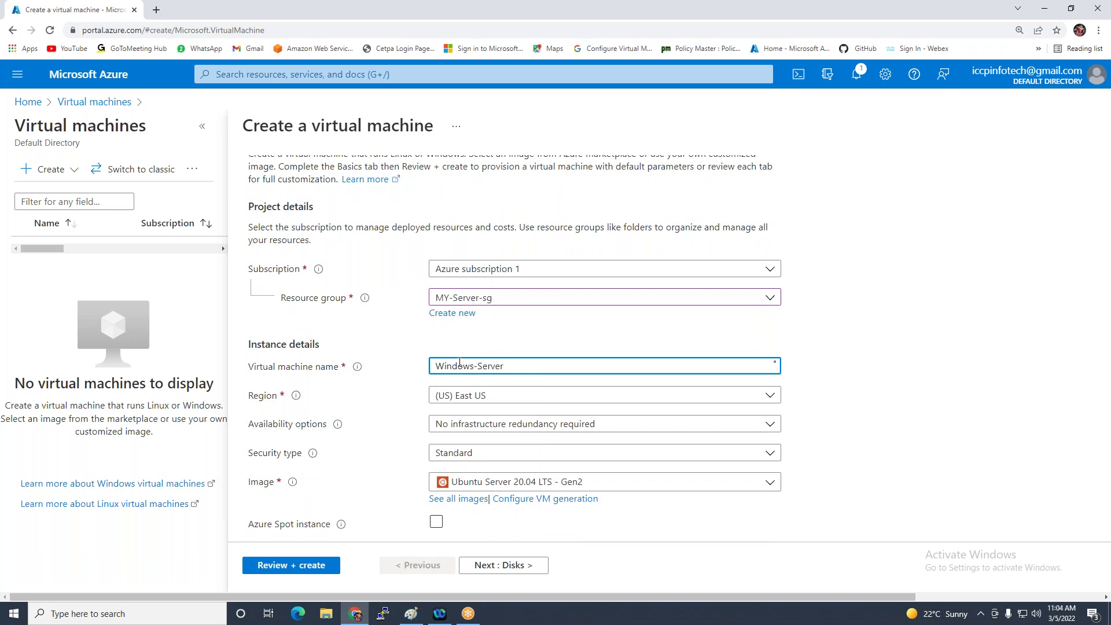
Set the virtual machine's image to Windows Server 2012 R2 Datacenter - Gen1
scroll(511, 339, "down", 1)
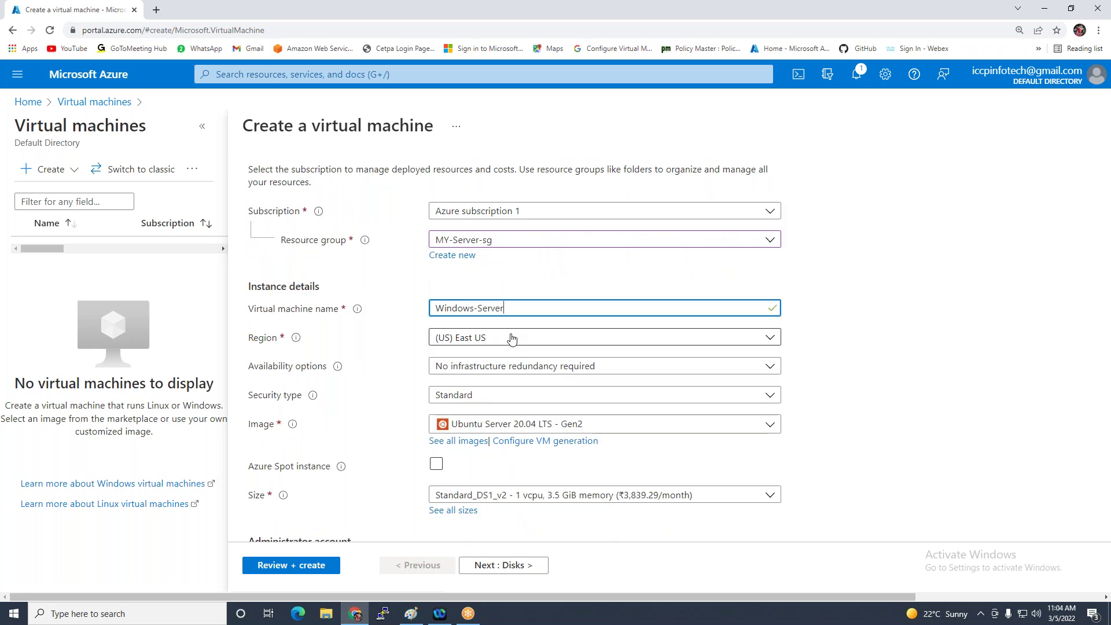
scroll(512, 339, "down", 1)
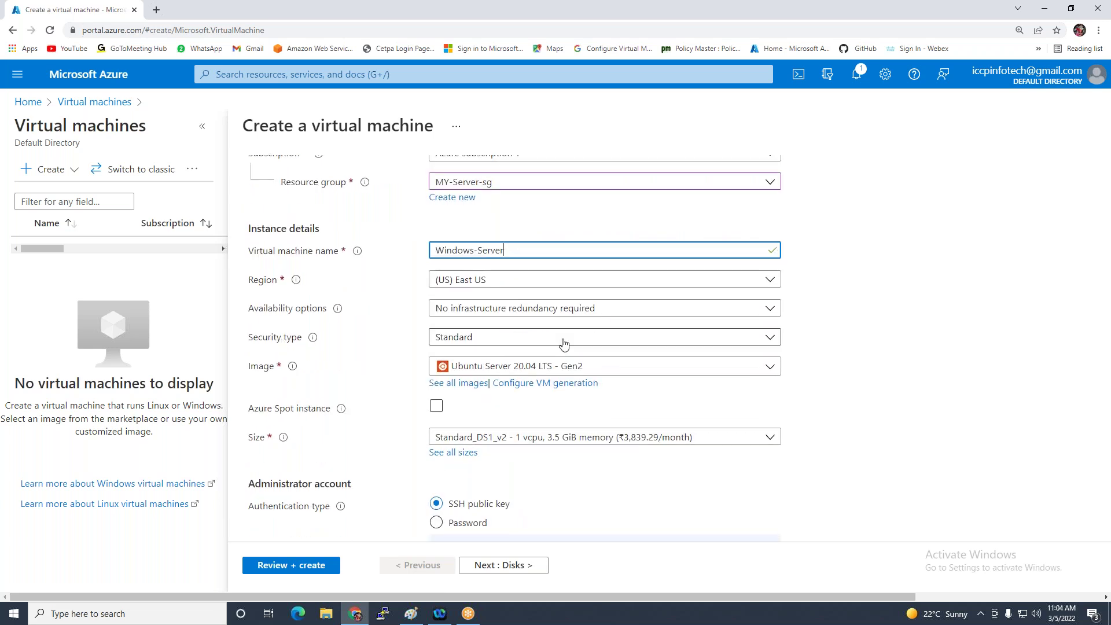
scroll(595, 351, "down", 1)
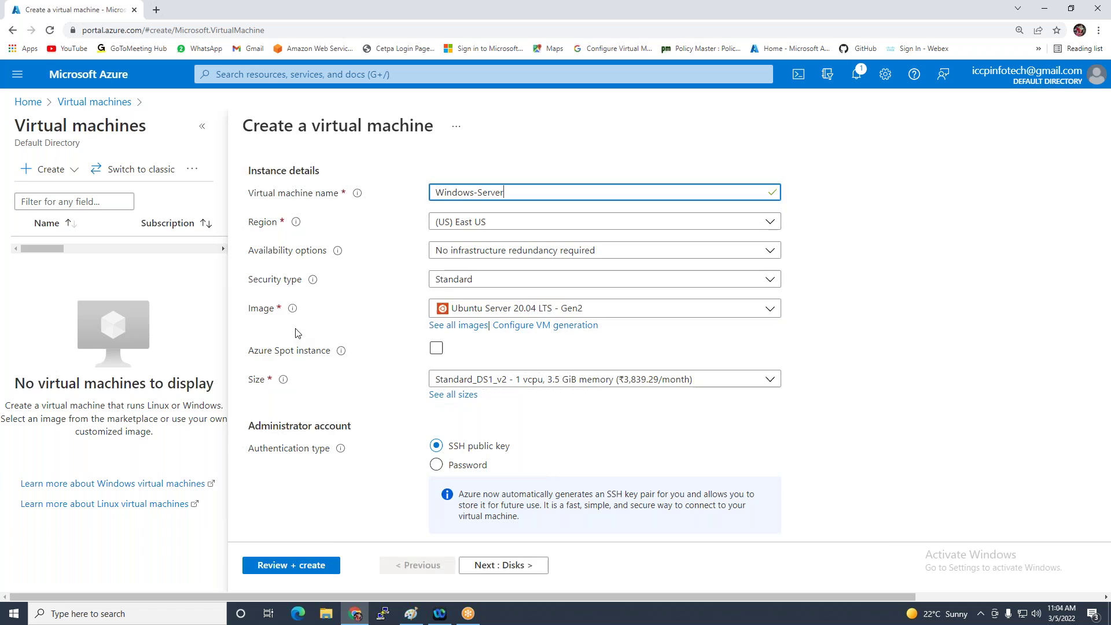
left_click(592, 311)
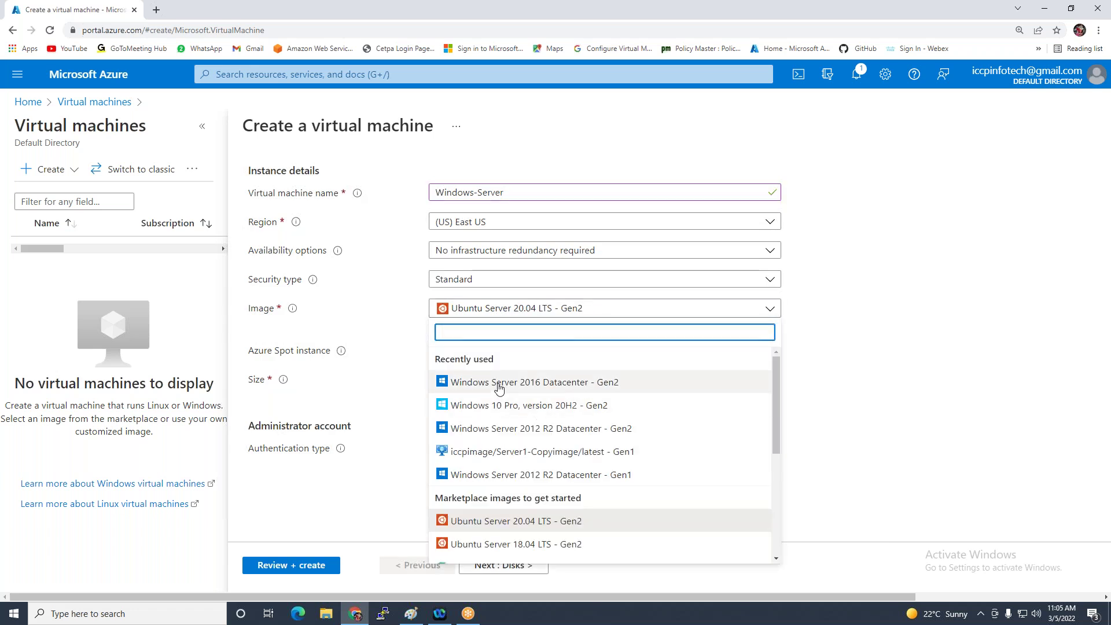
scroll(510, 426, "down", 1)
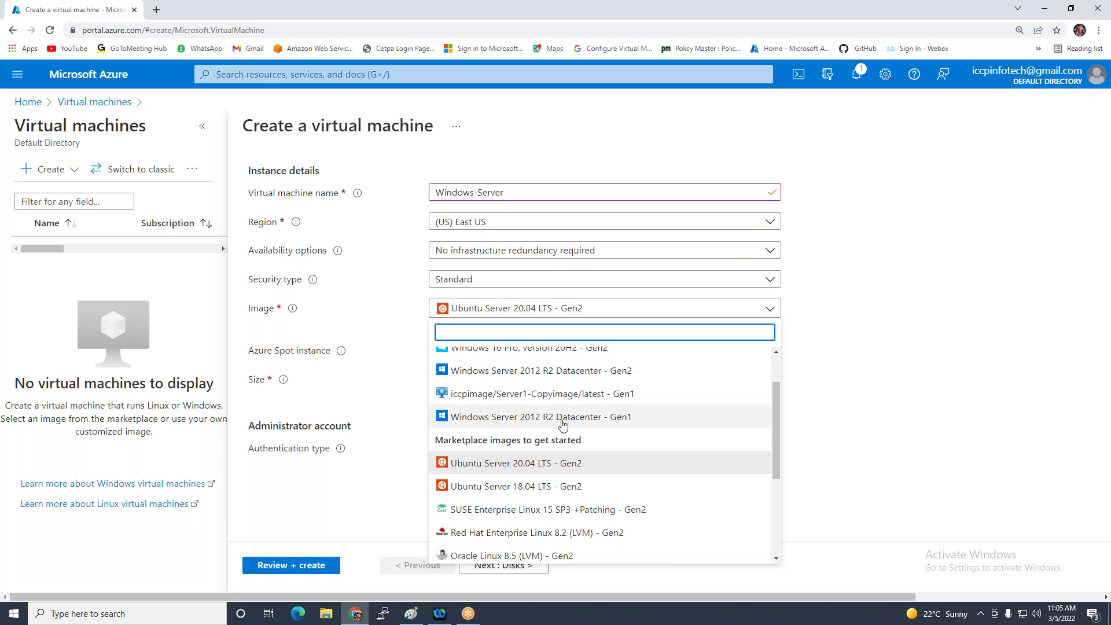
key("Escape")
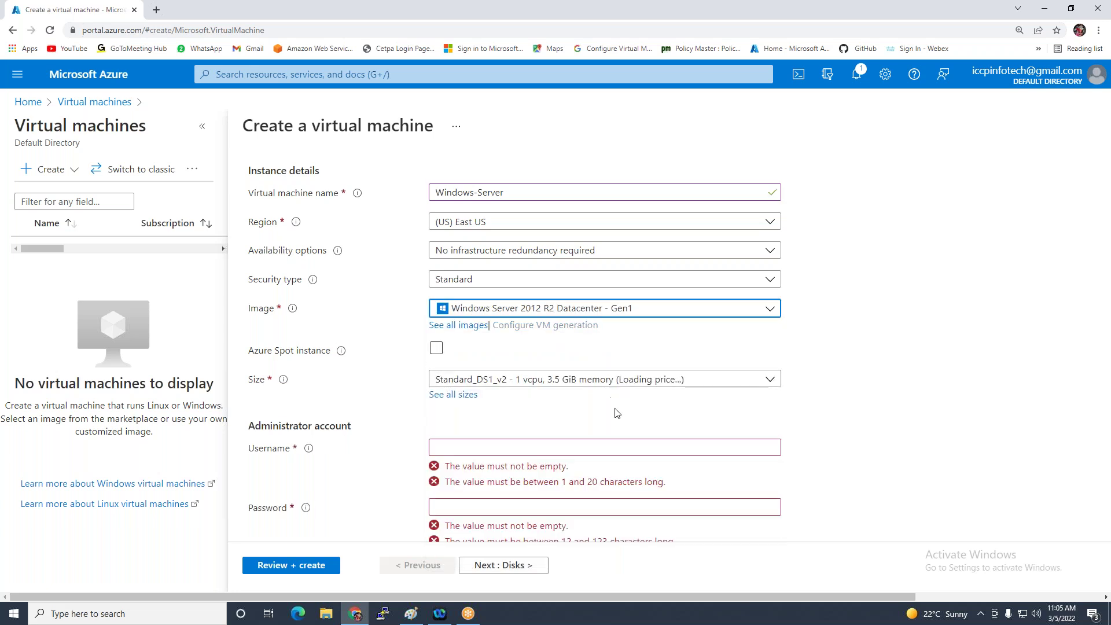
Set the administrator username to iccpinfotech, and enter and confirm the administrator password
scroll(442, 405, "down", 1)
left_click(443, 384)
type("i")
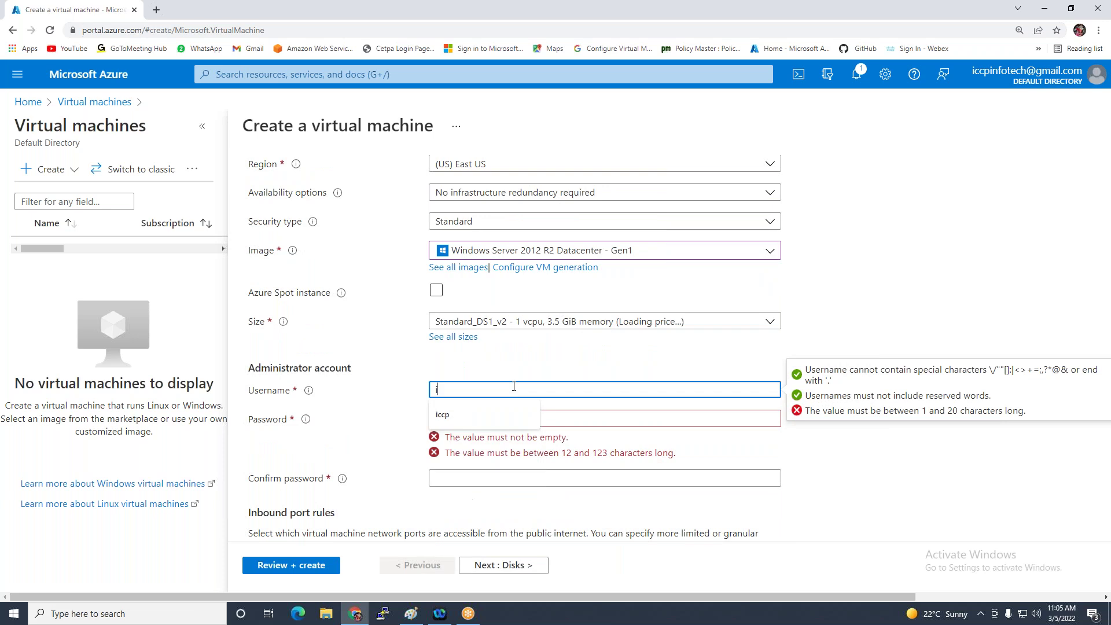
type("ccpinfotech")
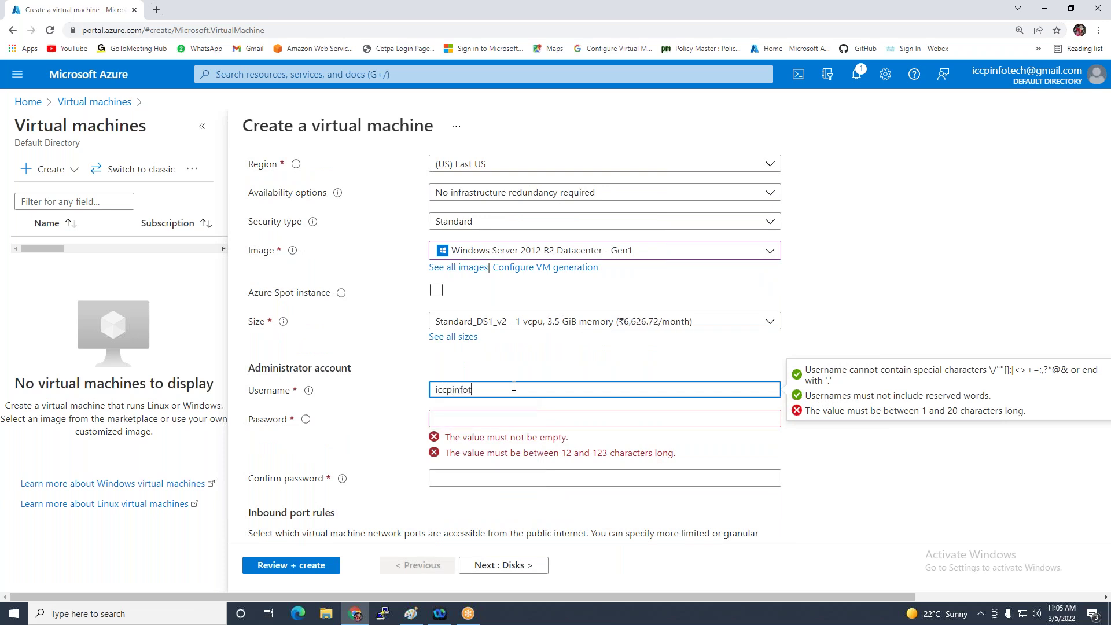
left_click(487, 421)
type("•••")
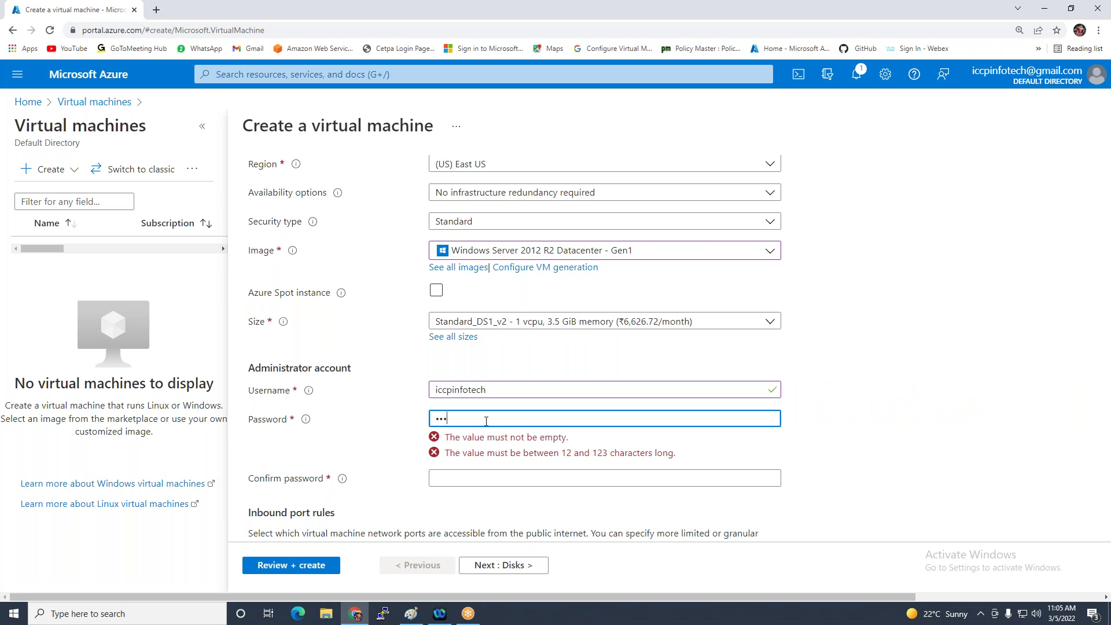
type("•••••••")
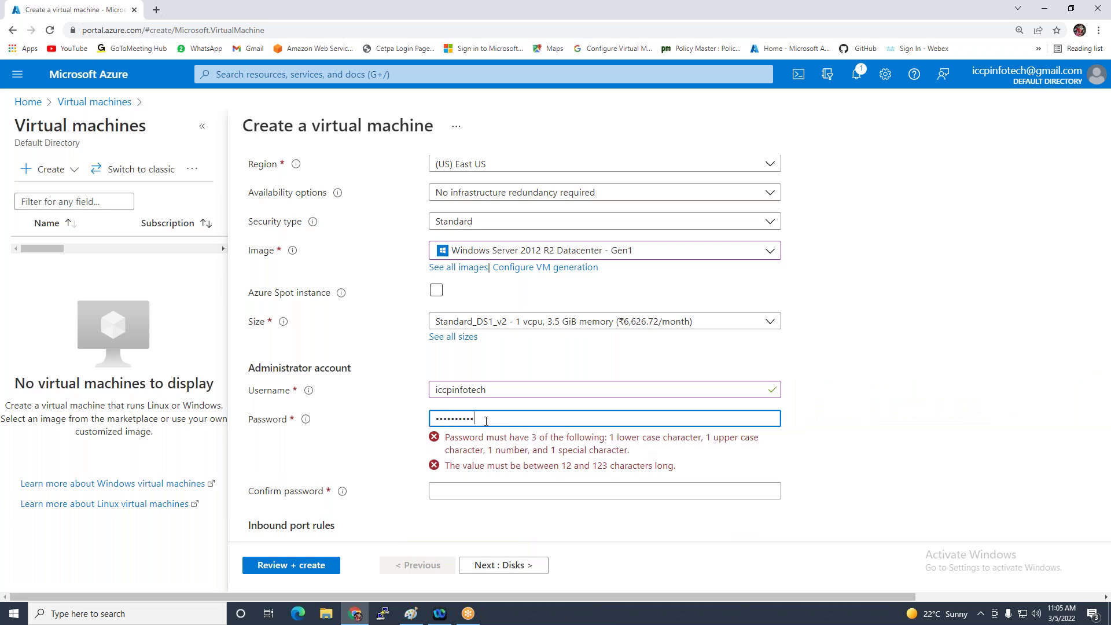
type("••")
key("Tab")
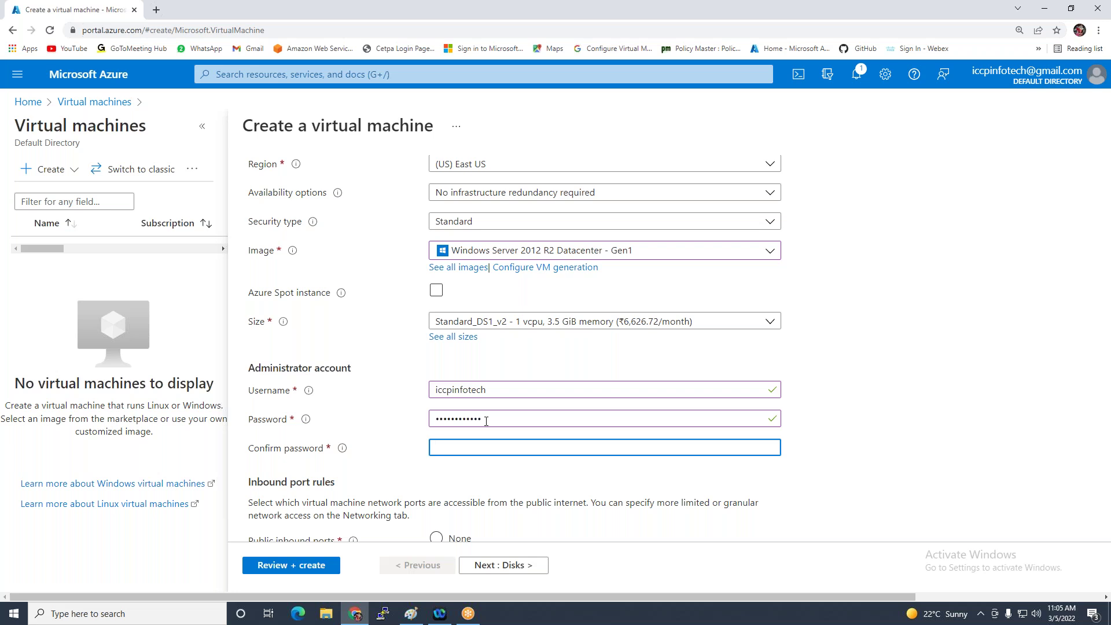
type("••••••••••")
Try adding HTTPS (443) to the allowed inbound ports, and set the public inbound ports to None
scroll(486, 422, "down", 3)
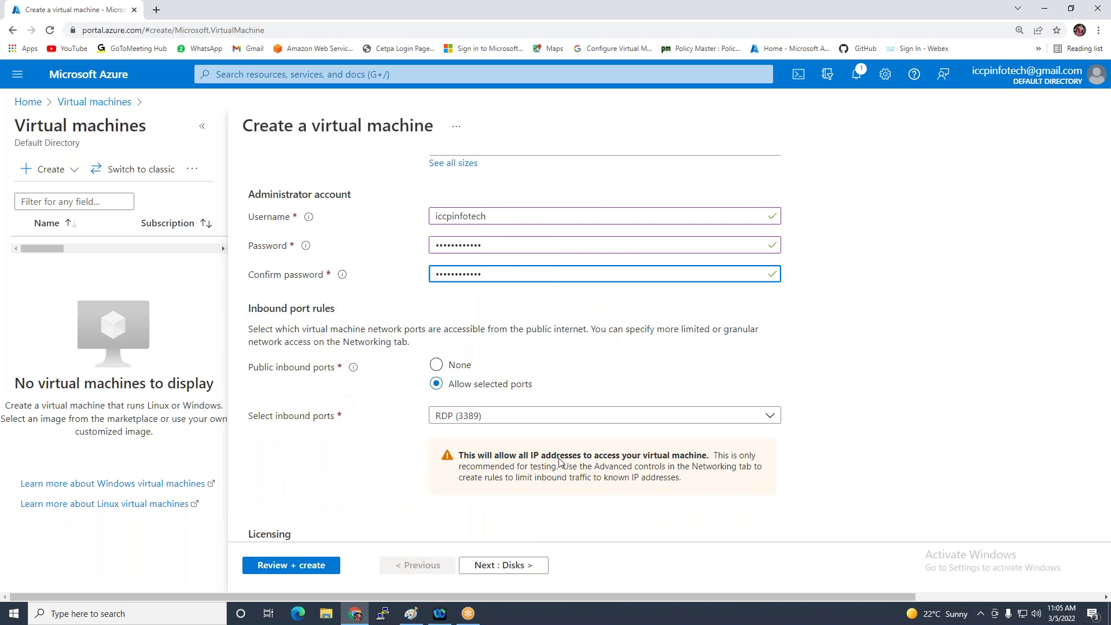
left_click(543, 415)
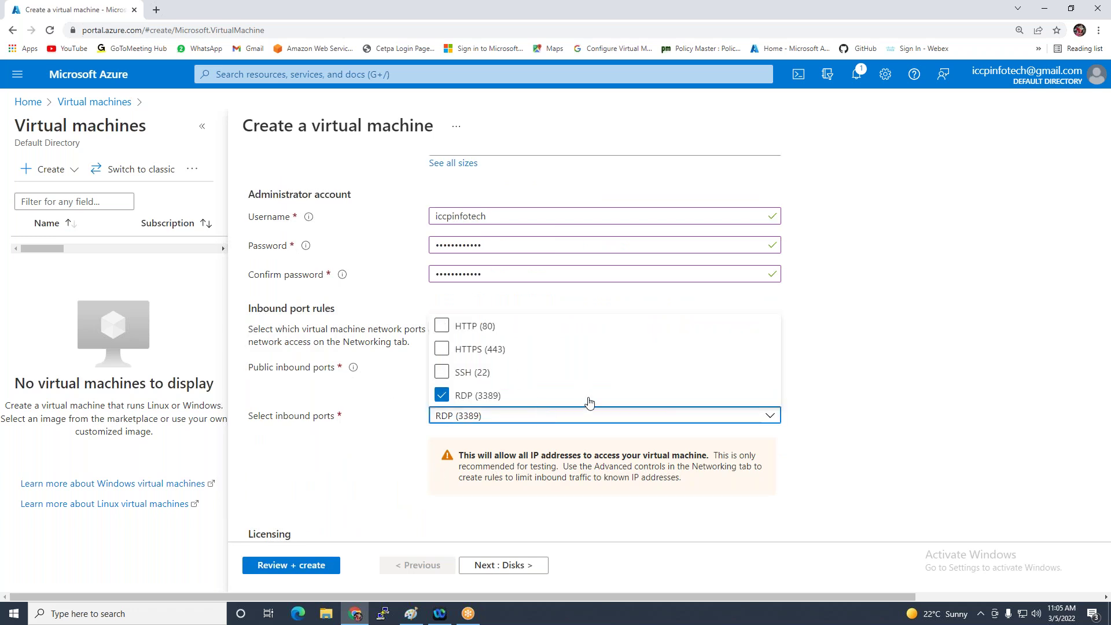
left_click(550, 350)
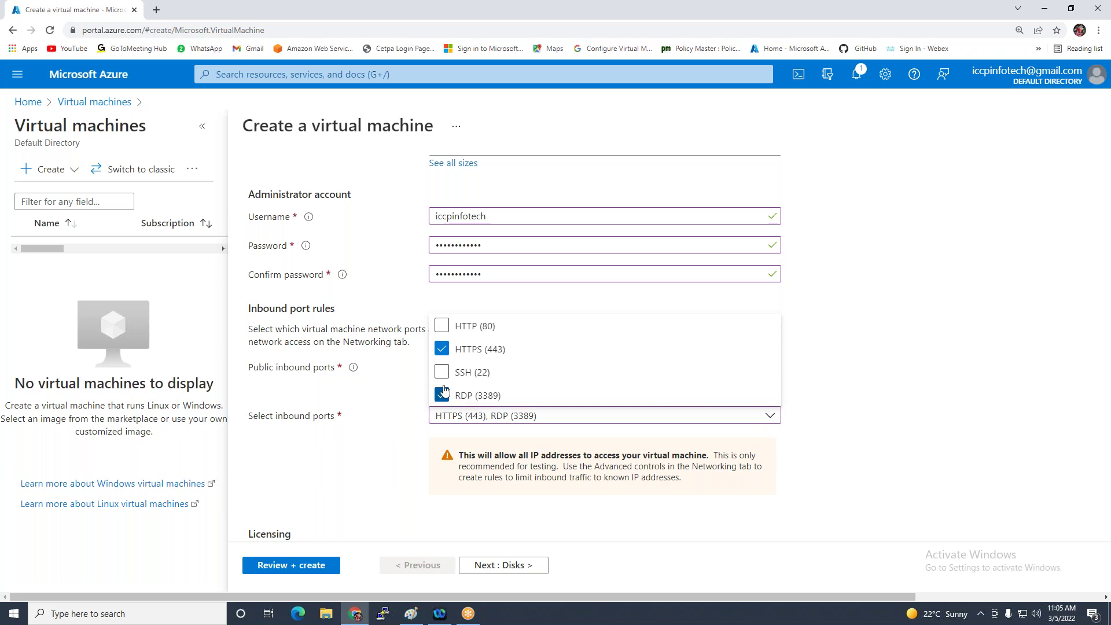
left_click(413, 384)
left_click(437, 365)
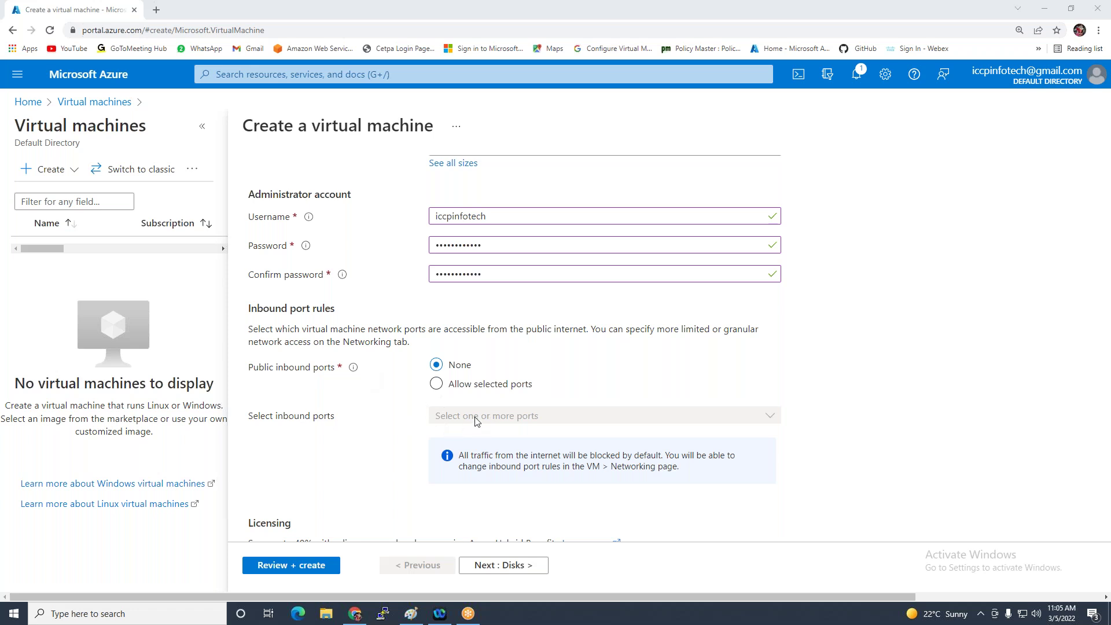
left_click(436, 383)
left_click(506, 421)
left_click(475, 460)
left_click(436, 365)
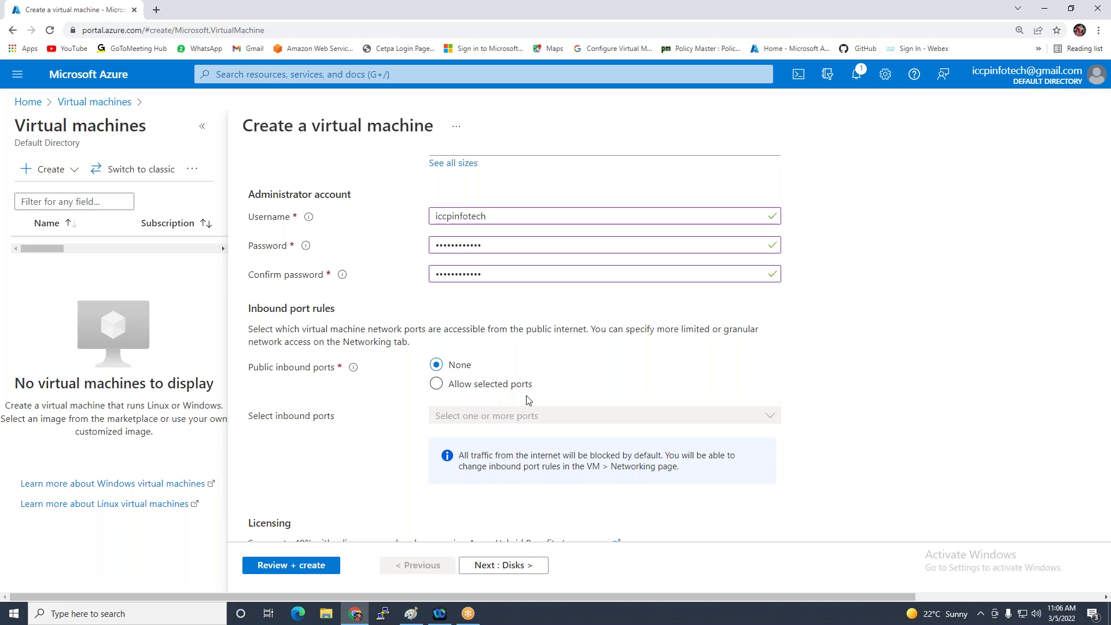
Proceed to the disk settings and choose Premium SSD as the OS disk type
scroll(532, 404, "down", 1)
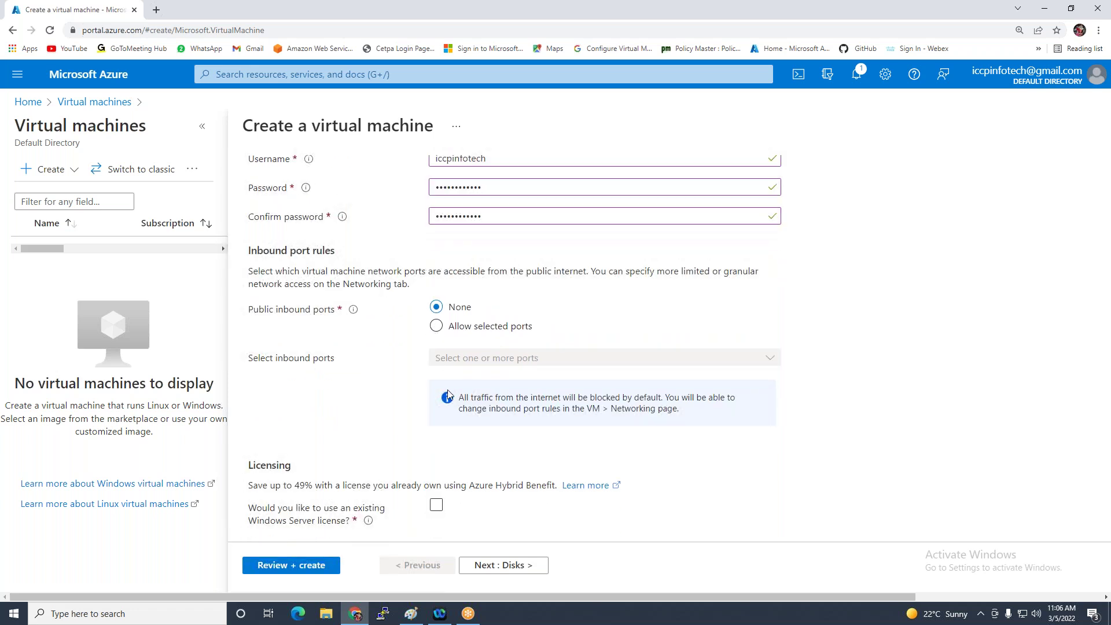
left_click(475, 569)
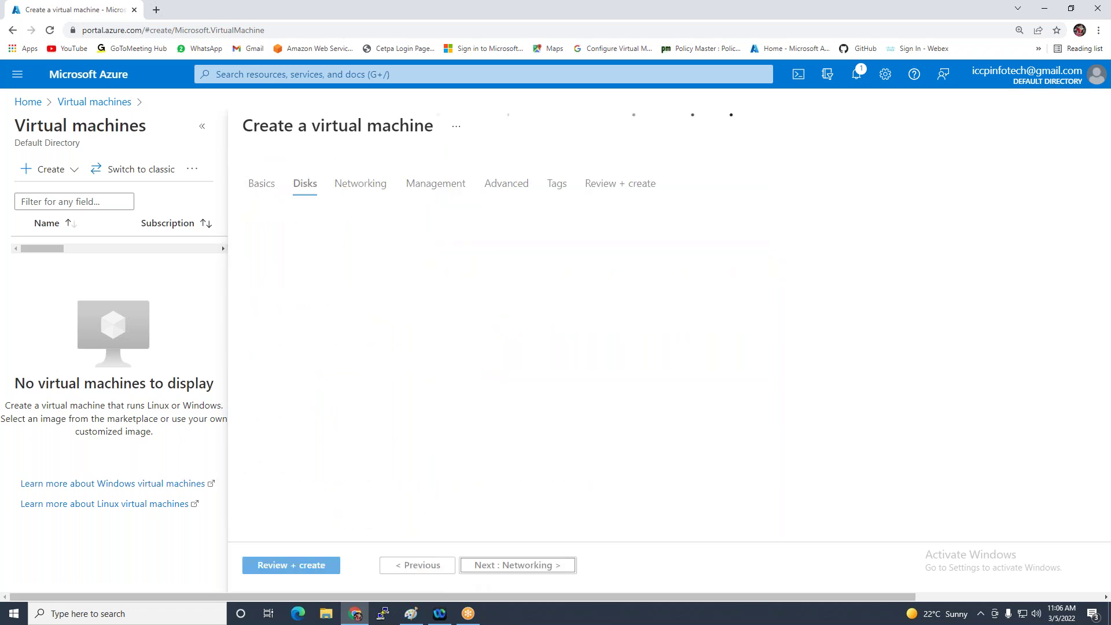
left_click(559, 271)
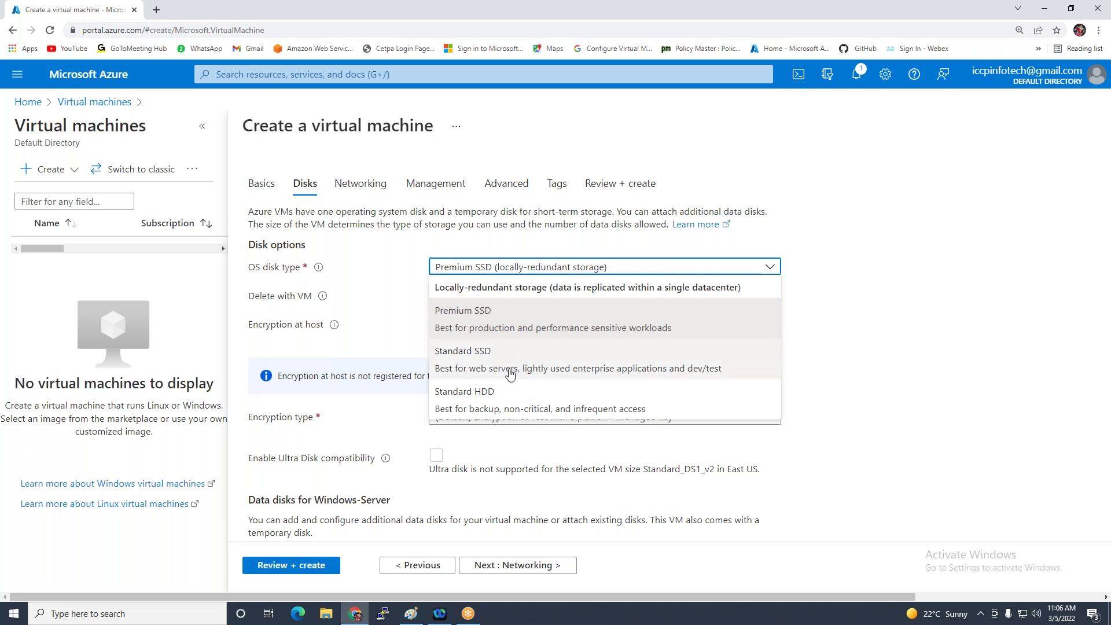
left_click(544, 318)
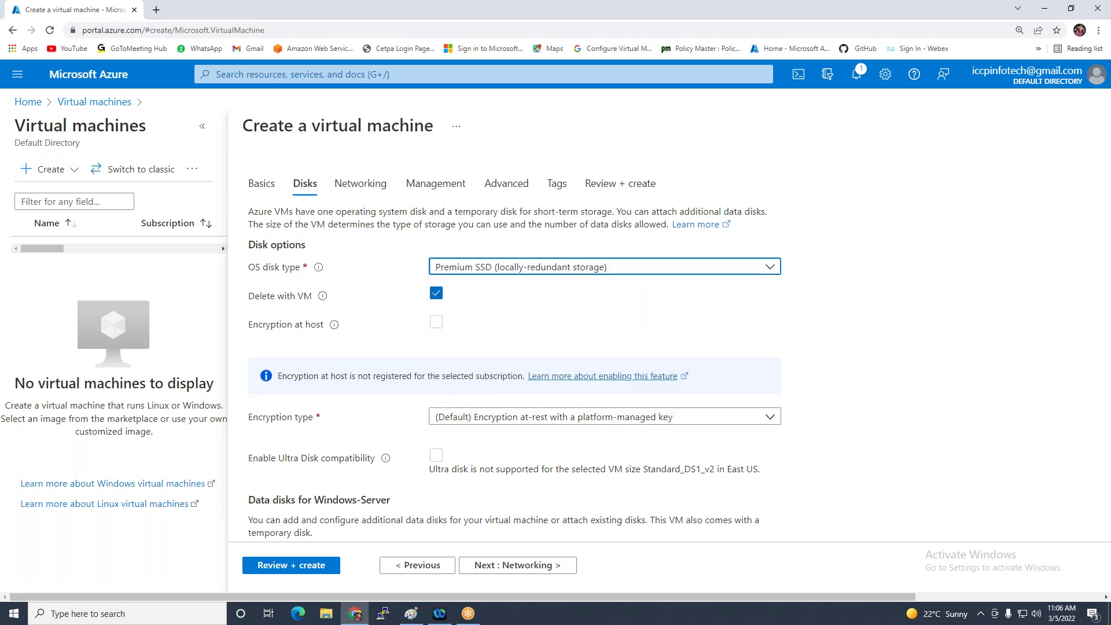
scroll(598, 330, "down", 1)
Proceed to the networking settings and place the virtual machine in subnet Win-Sb1 (192.168.1.0/26)
left_click(555, 567)
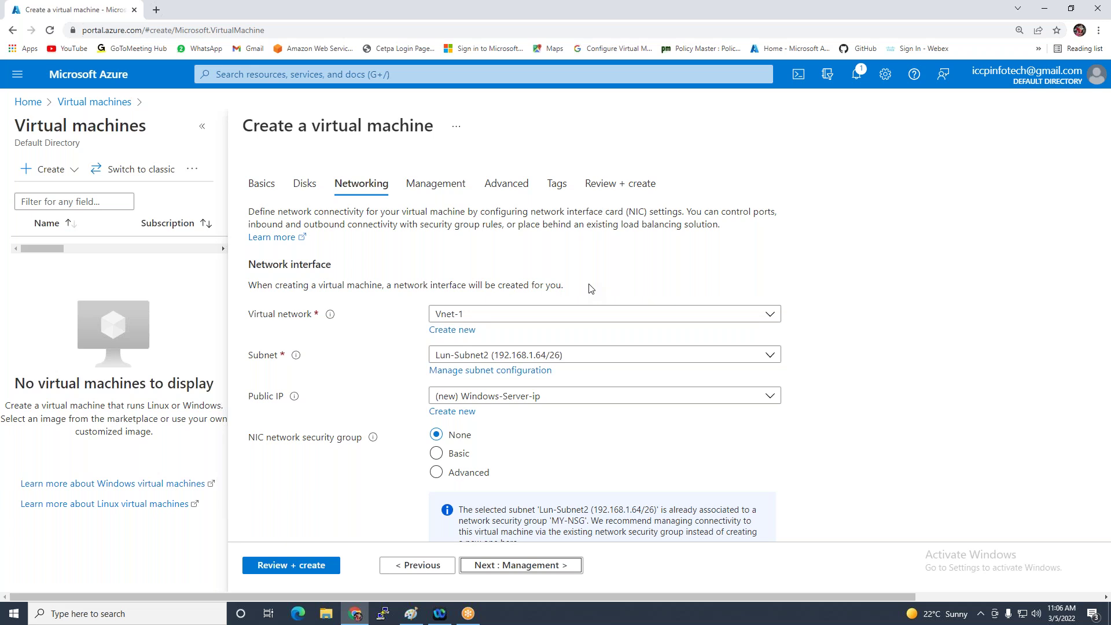
left_click(649, 361)
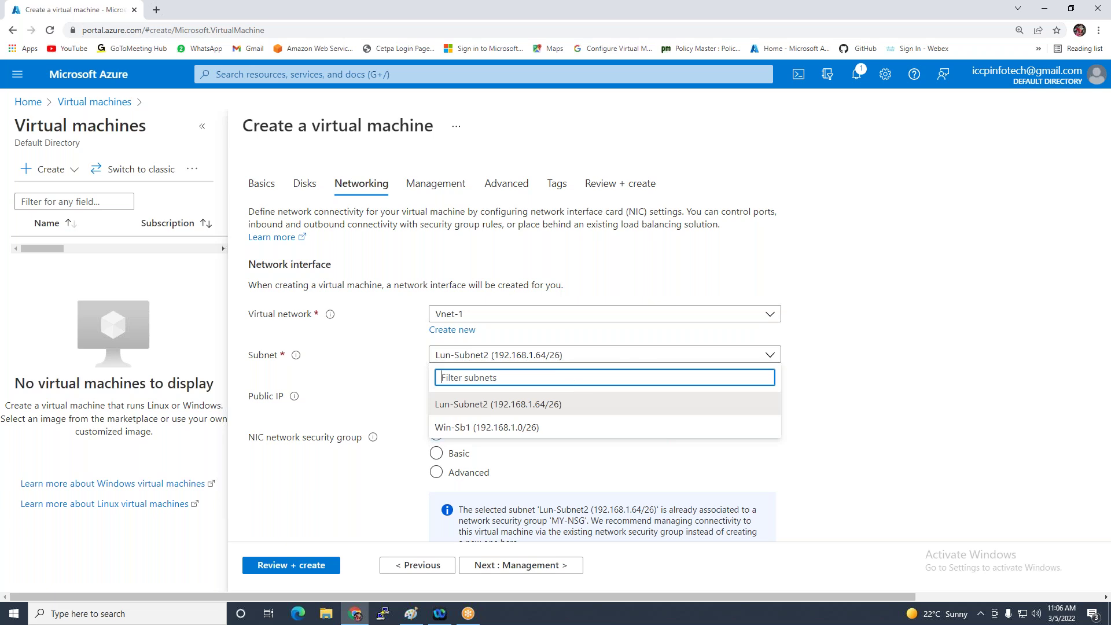
left_click(461, 431)
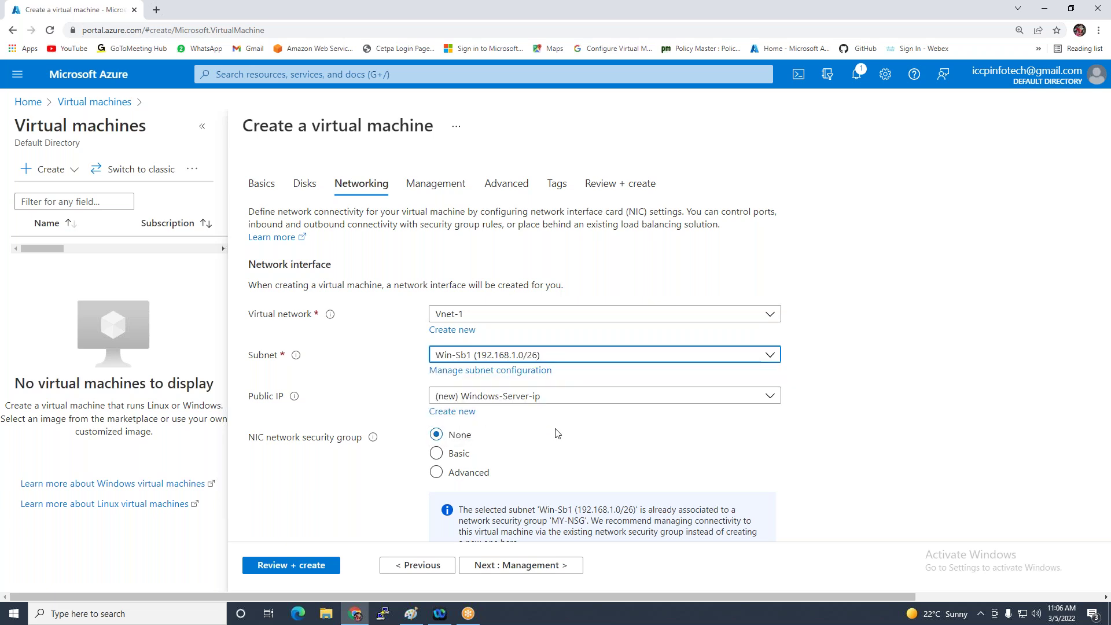
Validate and deploy the Windows-Server virtual machine, and return to the portal home page
left_click(308, 567)
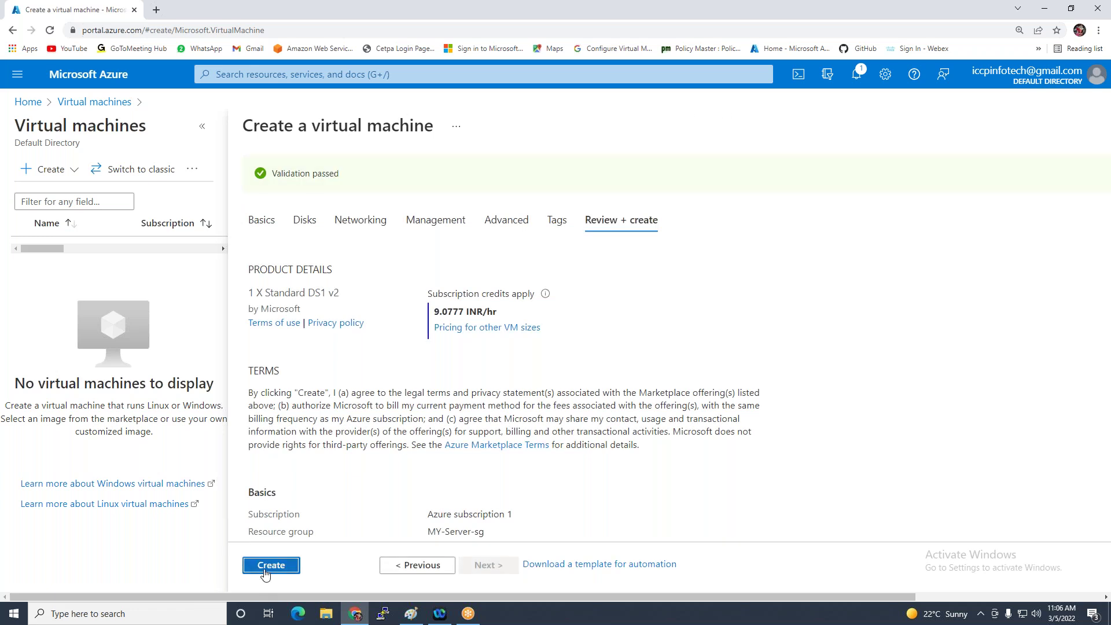
left_click(266, 572)
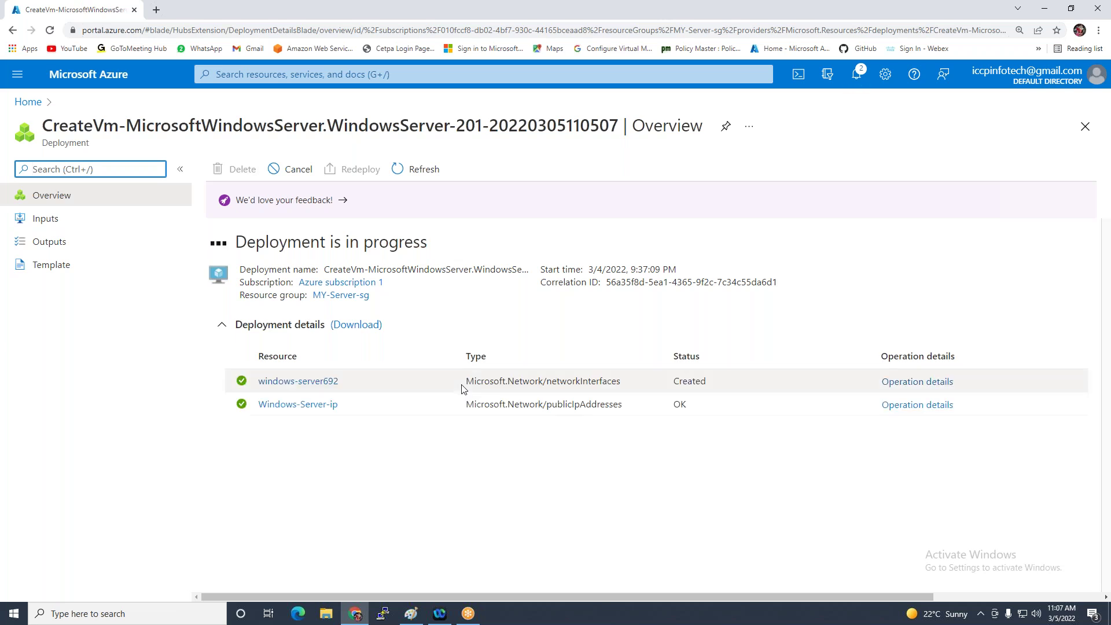
left_click(28, 102)
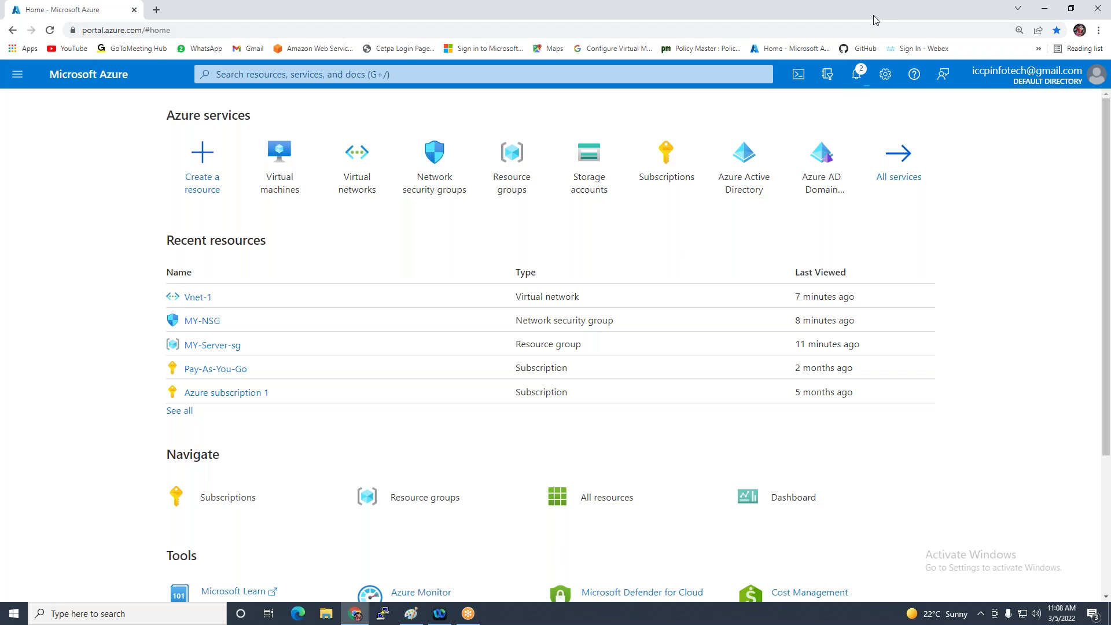
Start creating another virtual machine in resource group MY-Server-sg and name it Linux-server
left_click(286, 191)
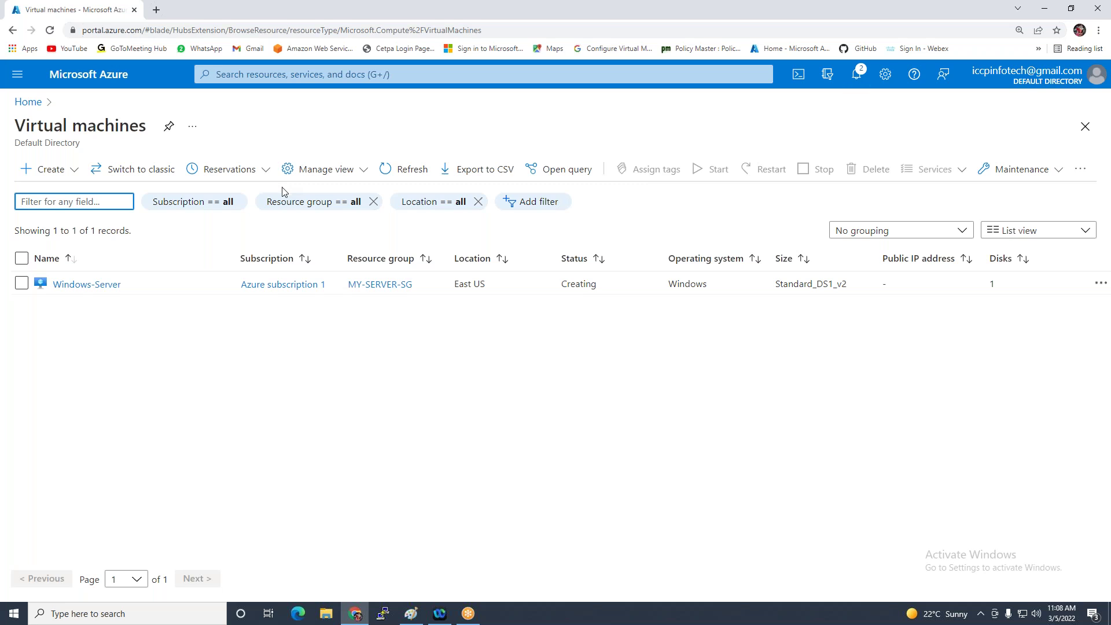
left_click(63, 172)
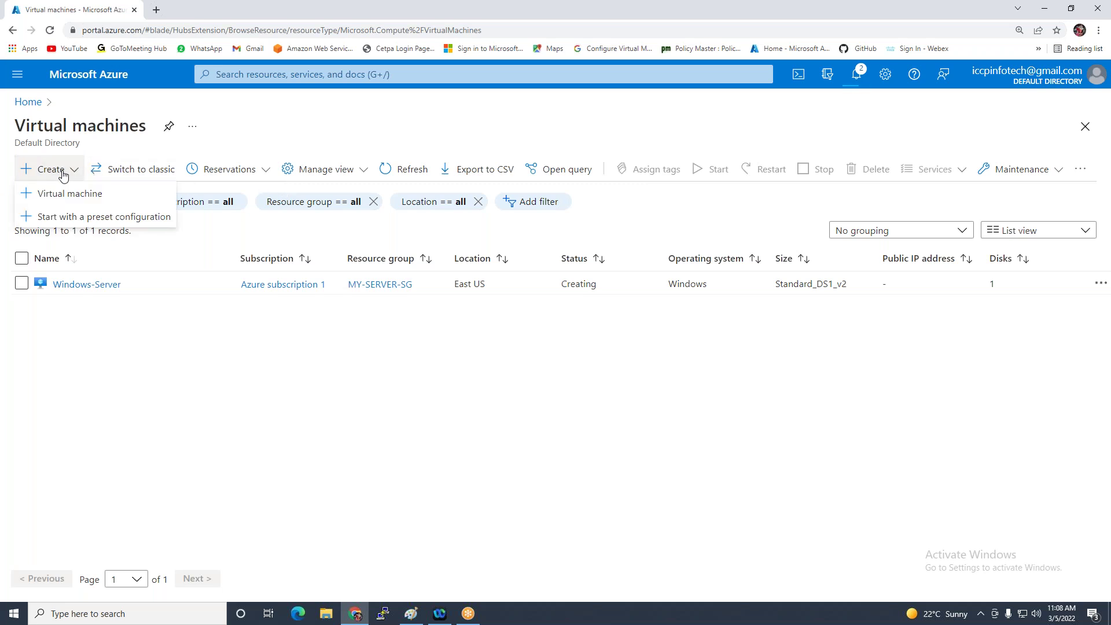
left_click(60, 202)
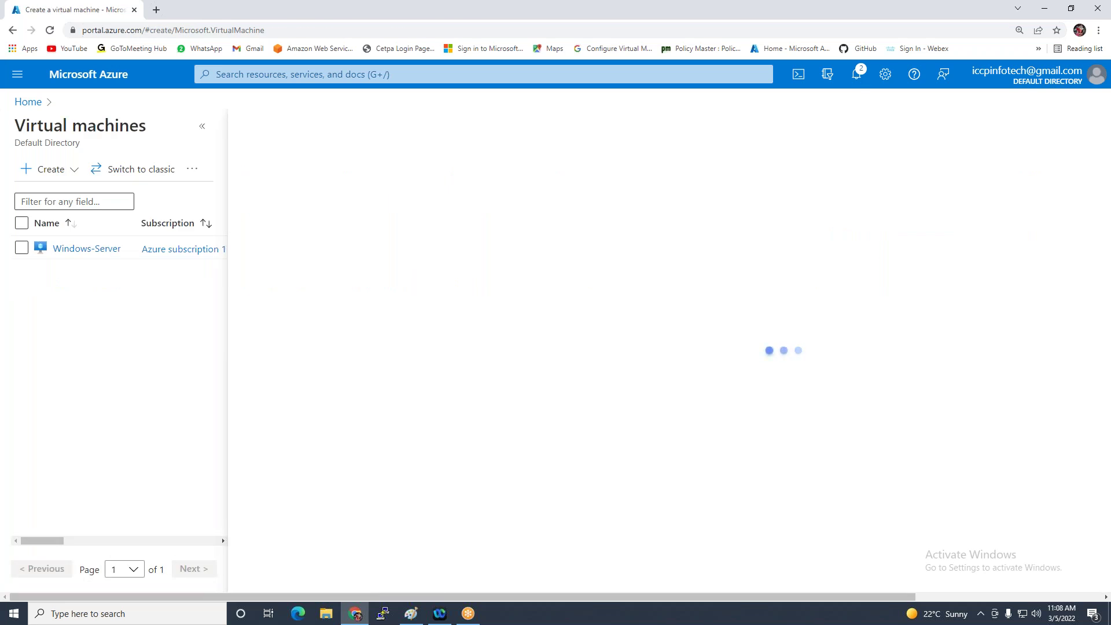
left_click(457, 356)
left_click(460, 408)
left_click(454, 424)
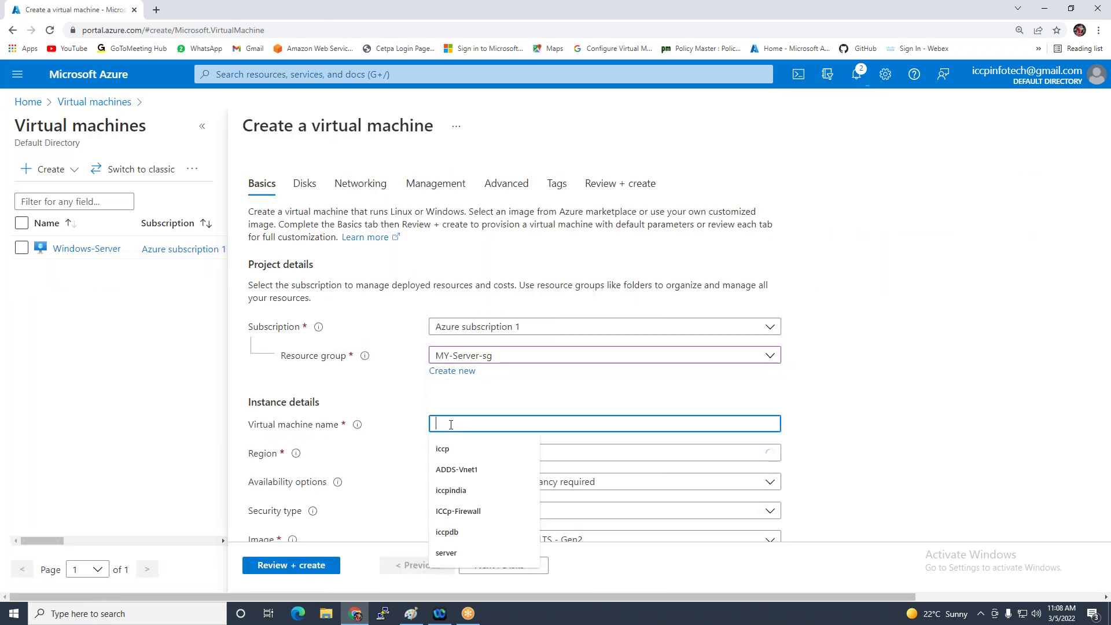
type("Linux-server")
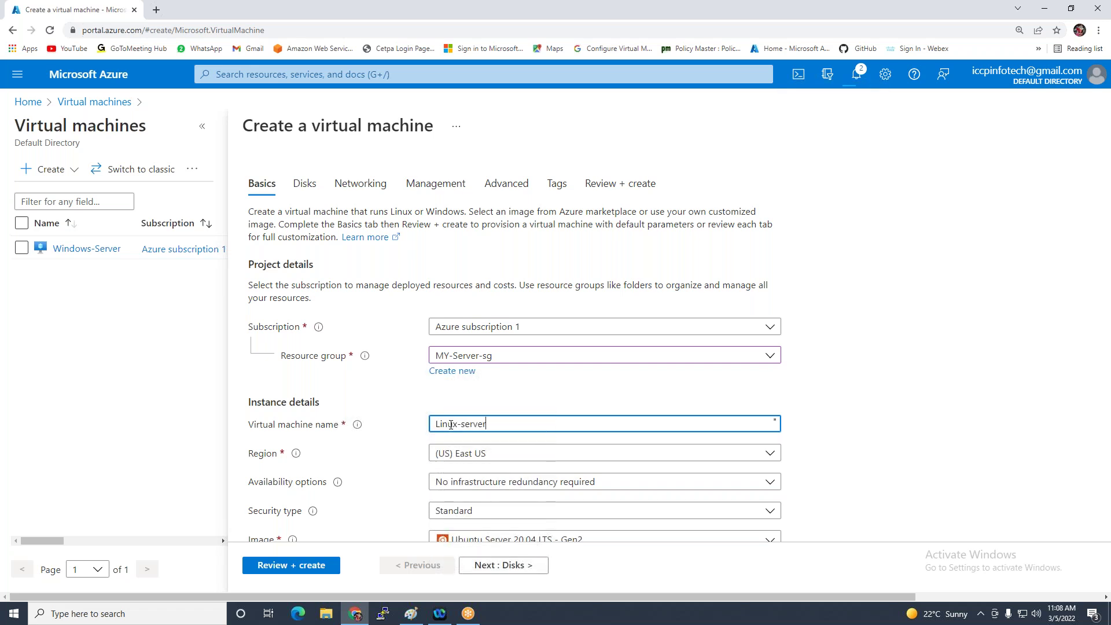
Choose Red Hat Enterprise Linux 8.2 (LVM) - Gen2 as the virtual machine's image
scroll(471, 405, "down", 2)
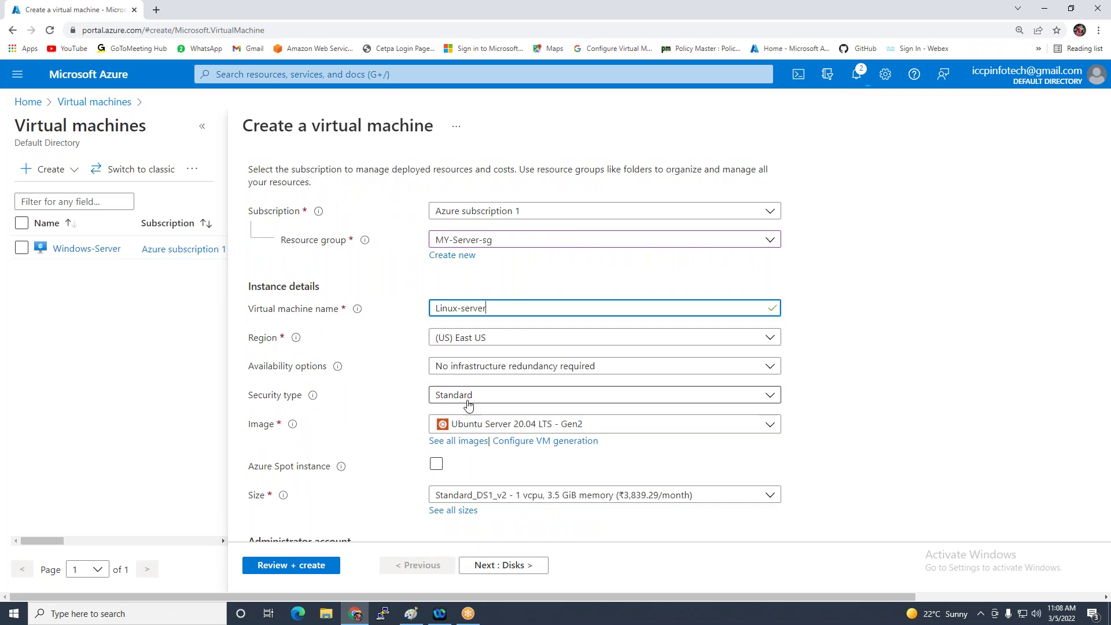
left_click(511, 426)
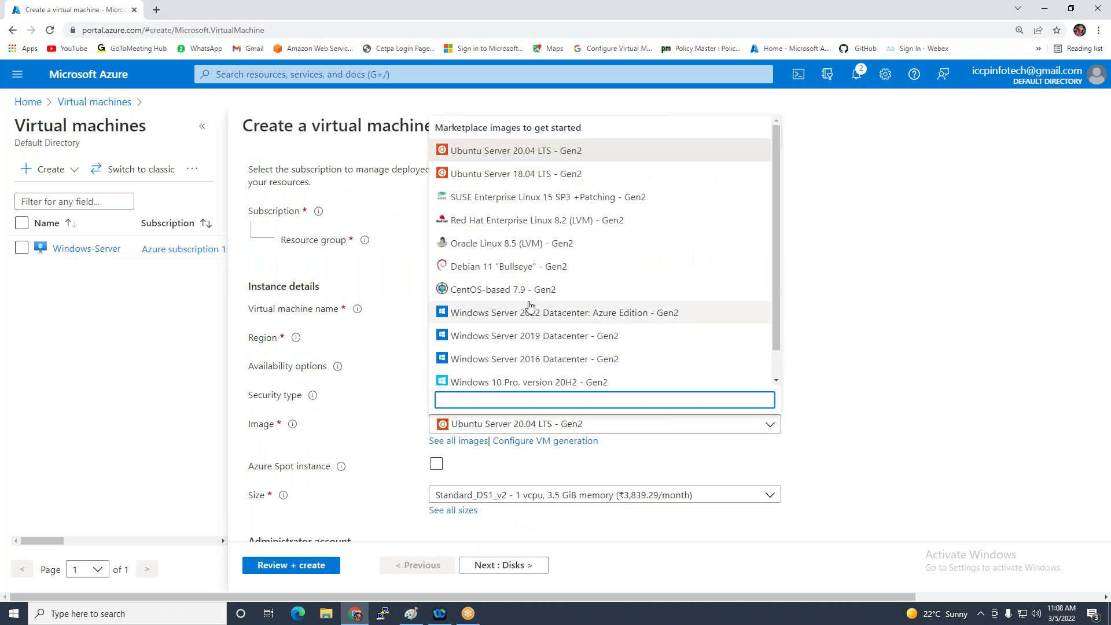
left_click(563, 221)
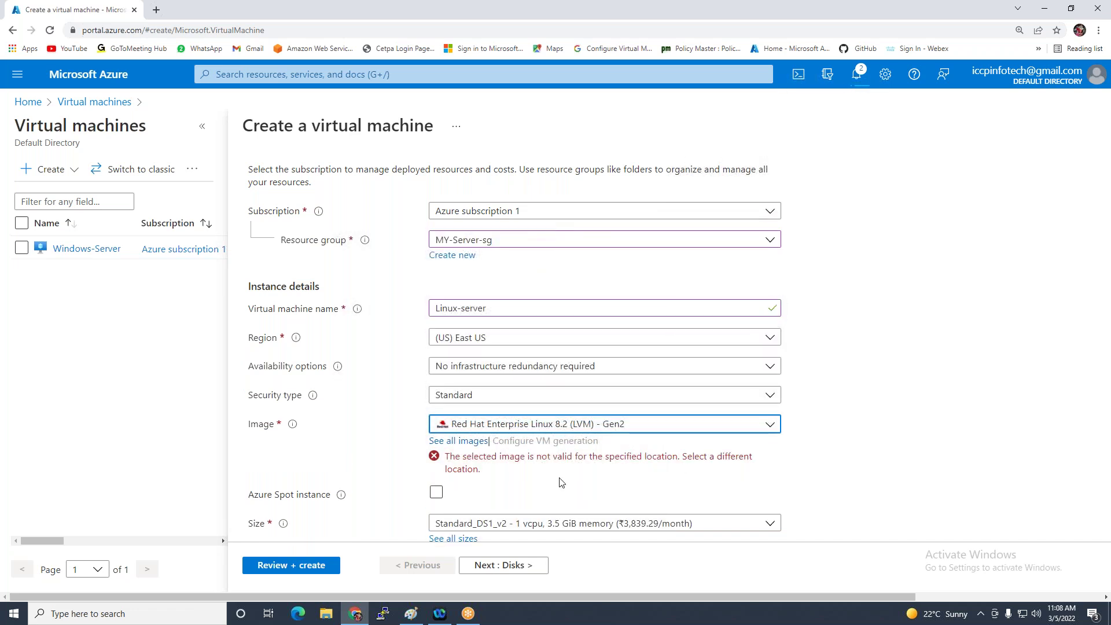
Compare the account fields for Password and SSH public key authentication, and review the available SSH public key sources
scroll(579, 451, "down", 2)
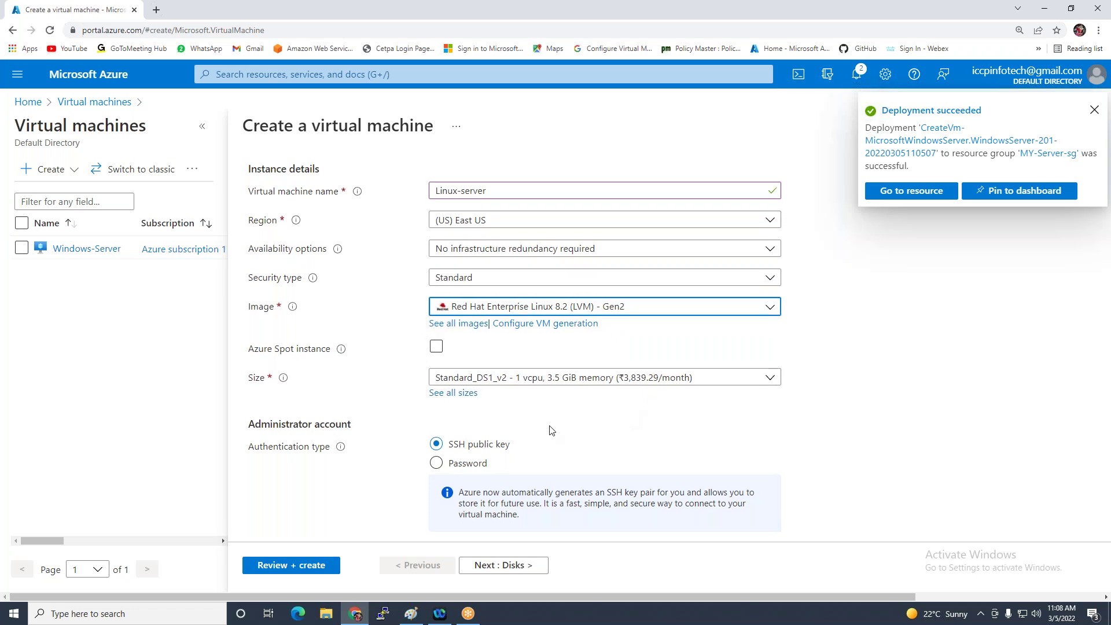
scroll(548, 431, "down", 1)
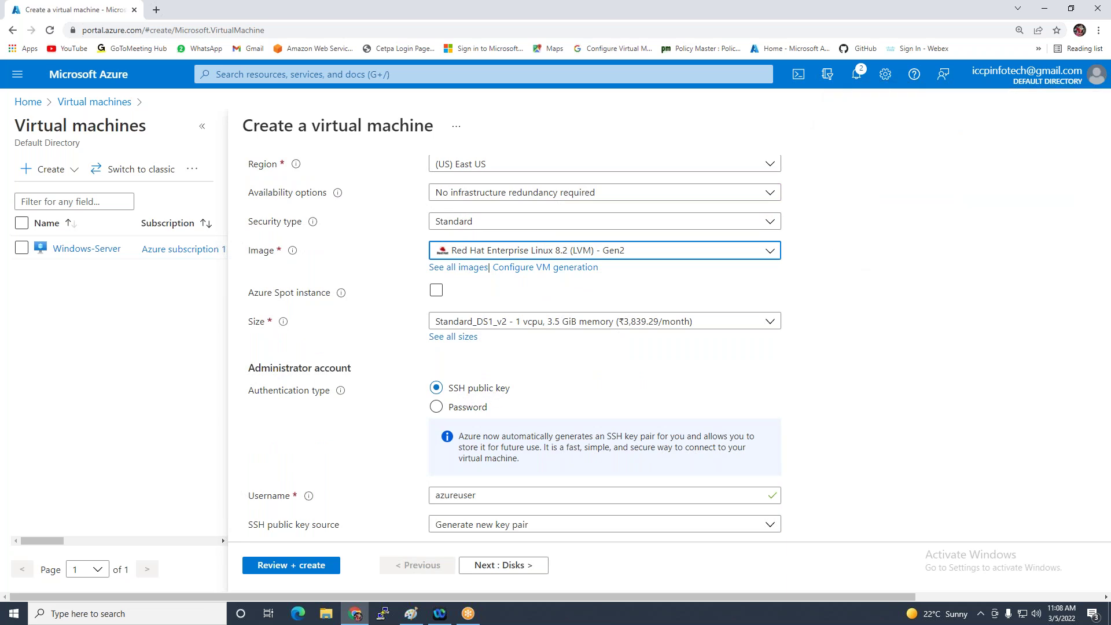
left_click(468, 408)
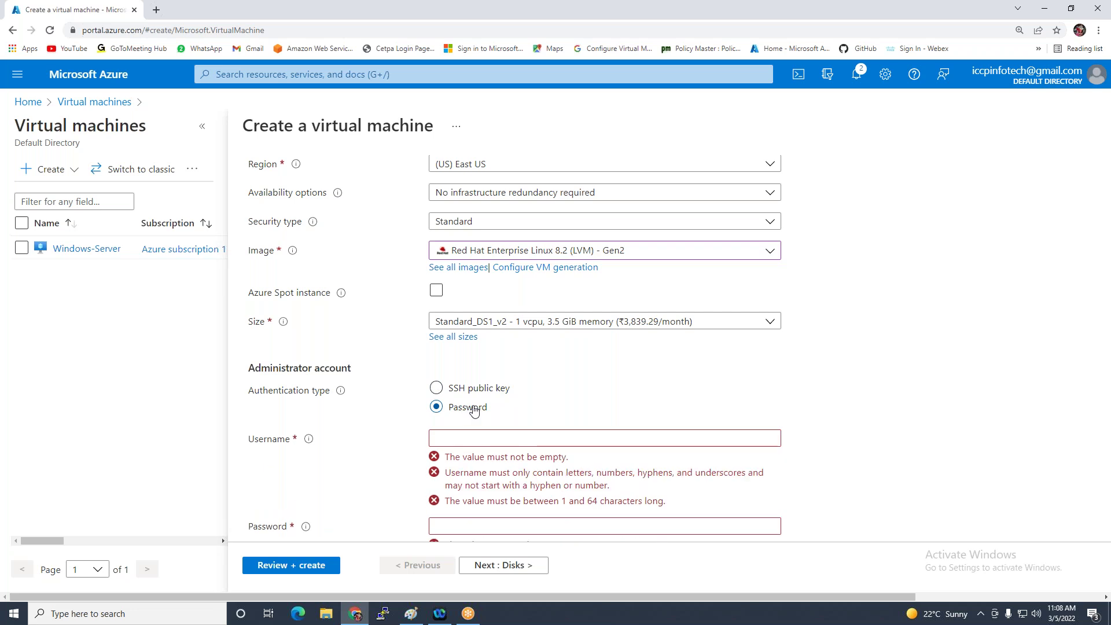
scroll(474, 410, "down", 1)
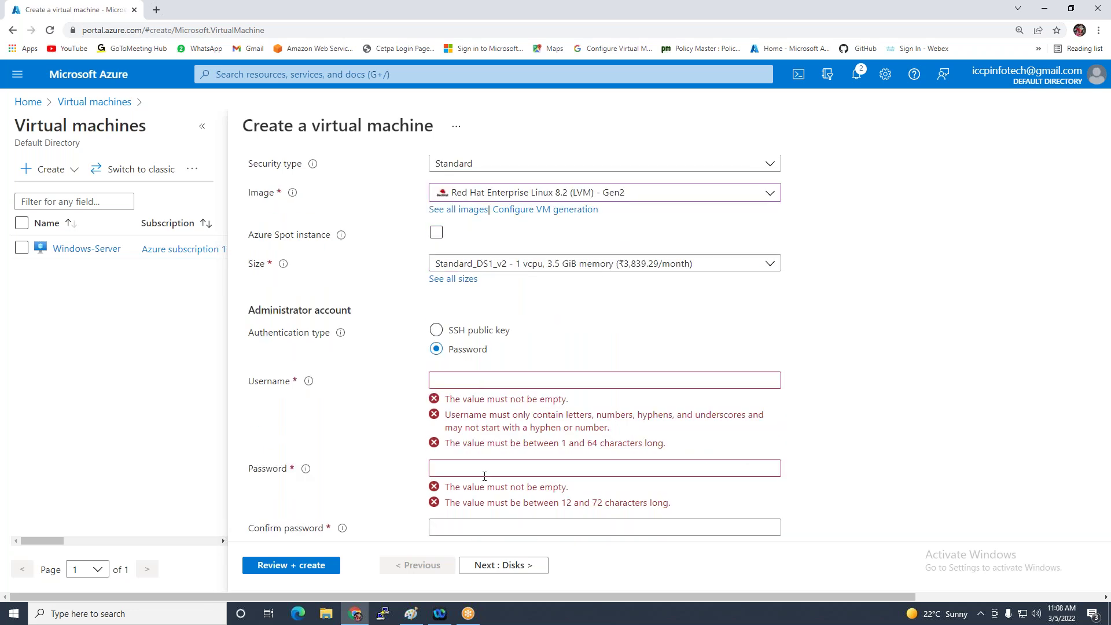
left_click(461, 331)
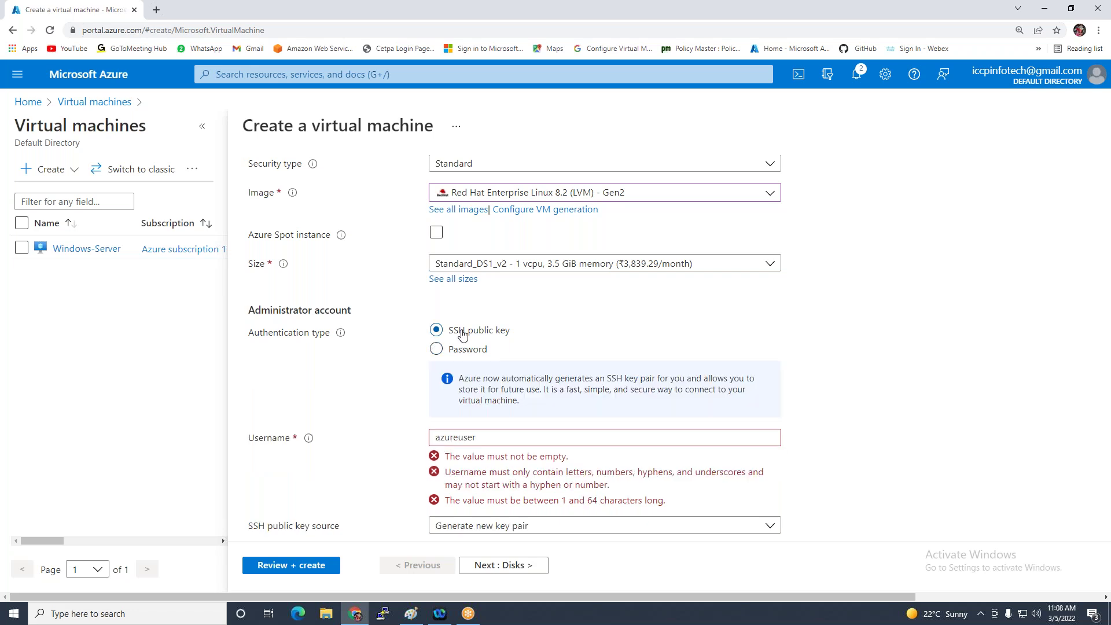
left_click(436, 349)
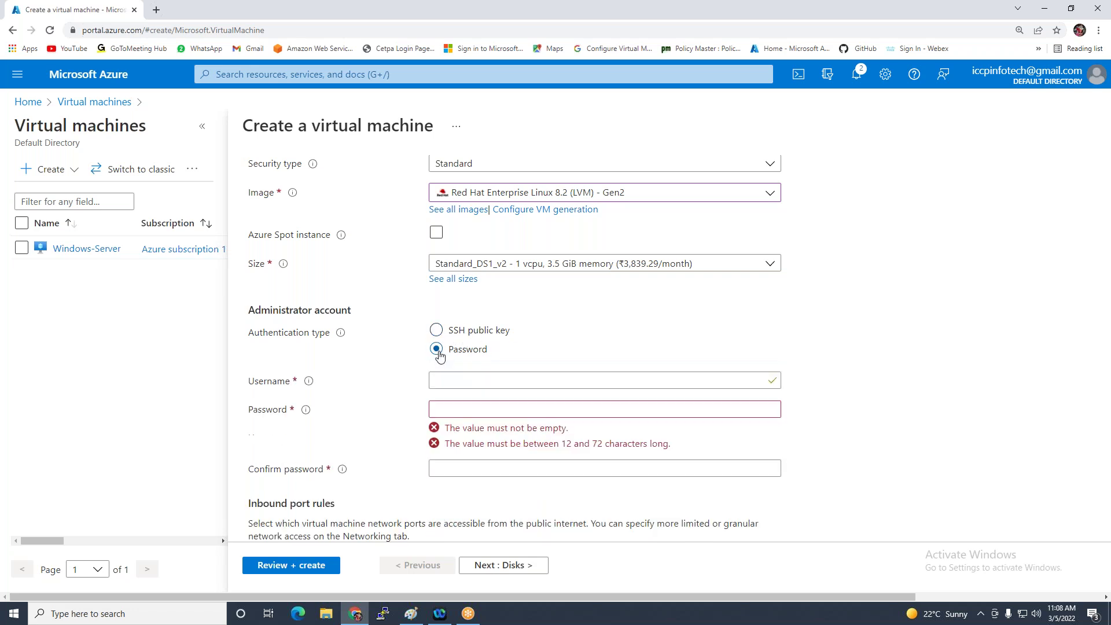
left_click(455, 334)
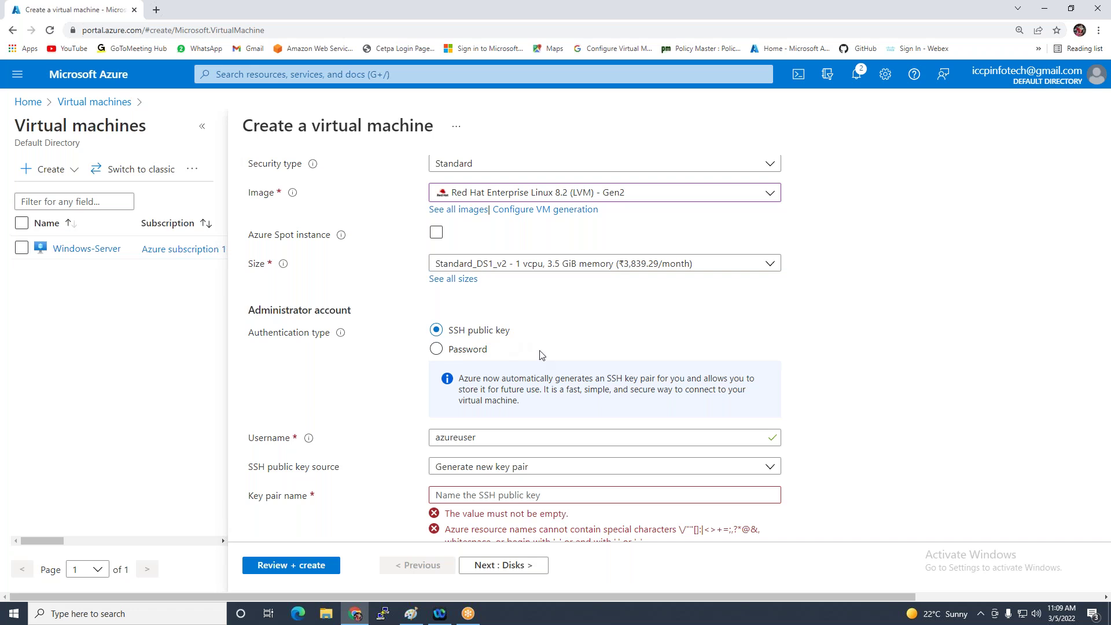
scroll(464, 380, "down", 1)
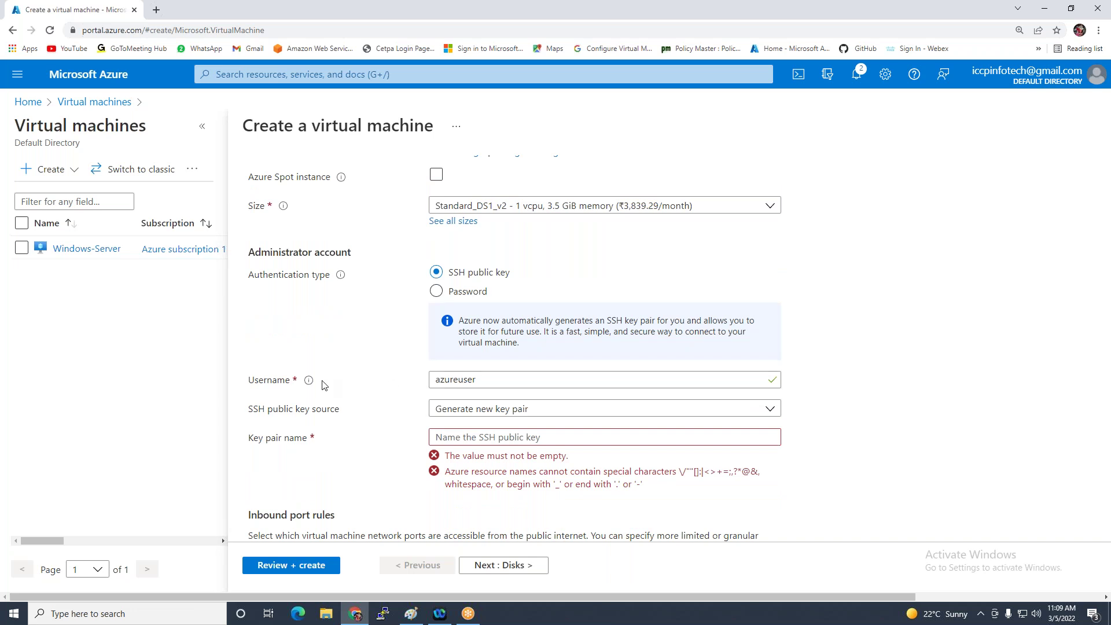
left_click(502, 413)
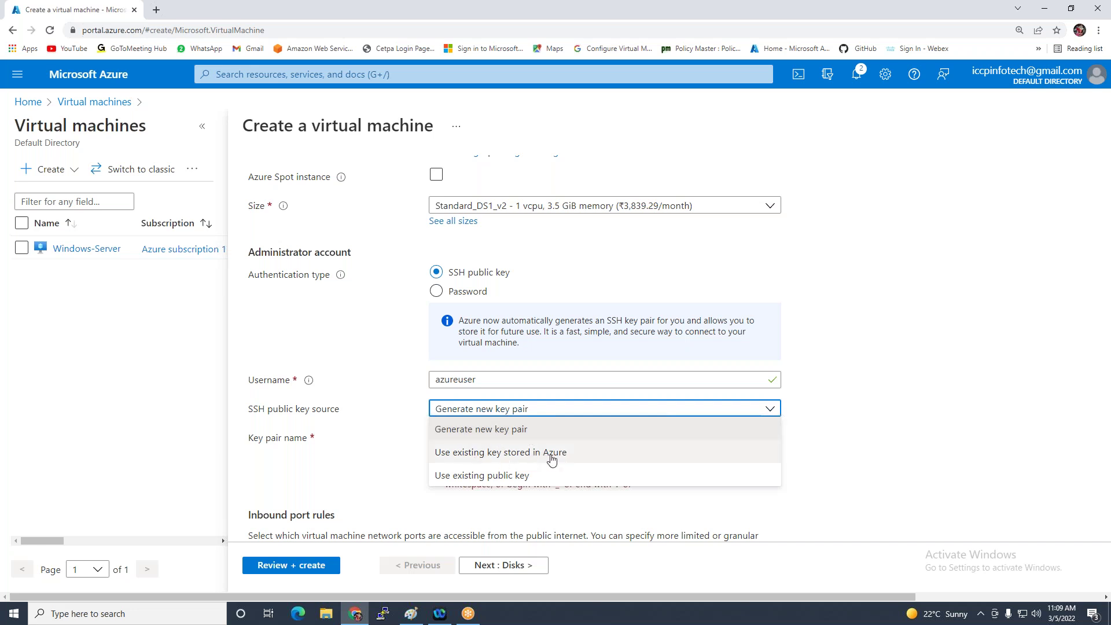
left_click(368, 402)
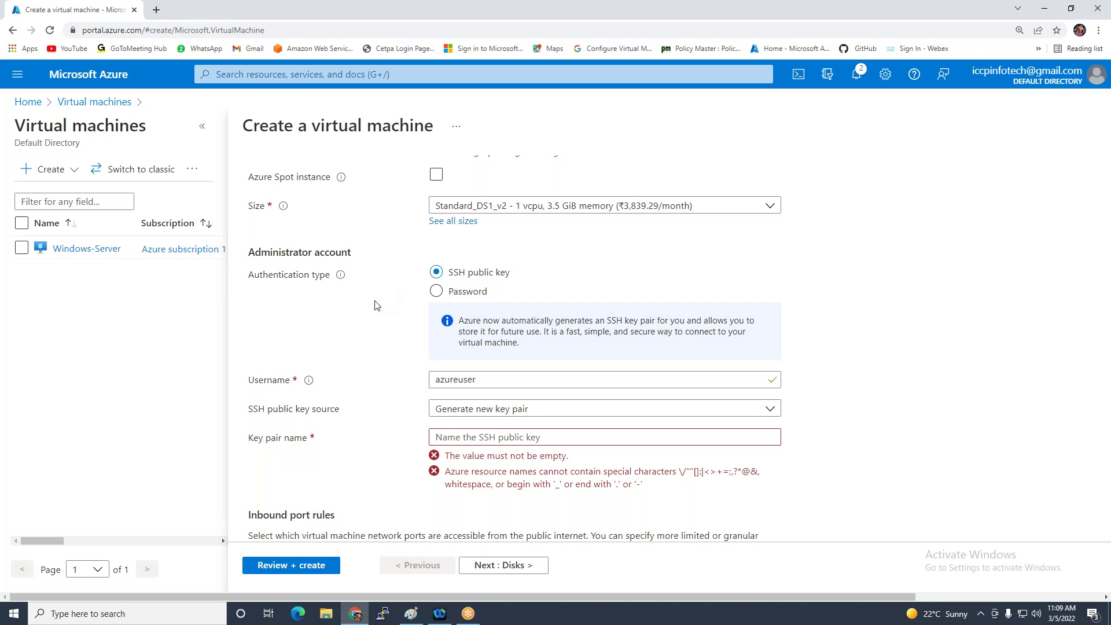
left_click(444, 295)
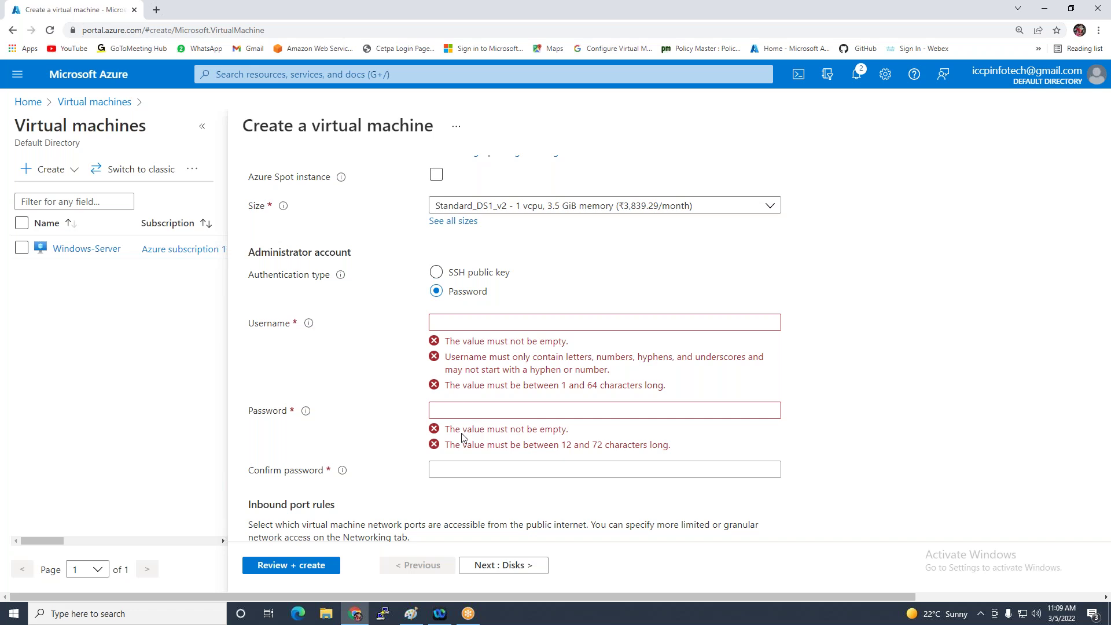
left_click(437, 274)
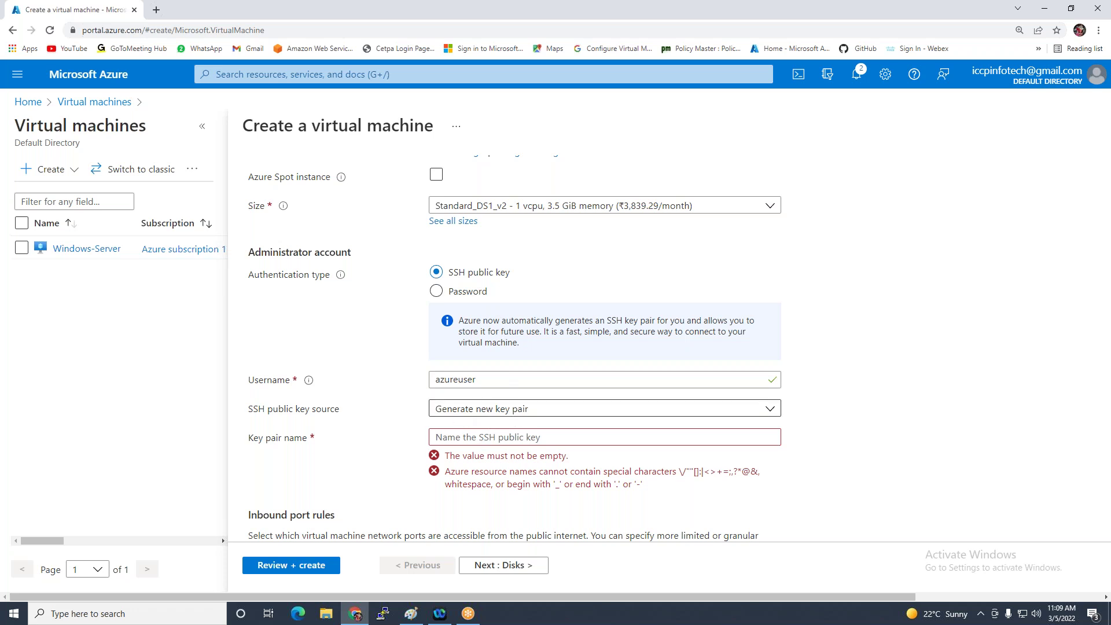
Set the SSH public key source to Generate new key pair and name the key pair mylinuxkey1
left_click(542, 412)
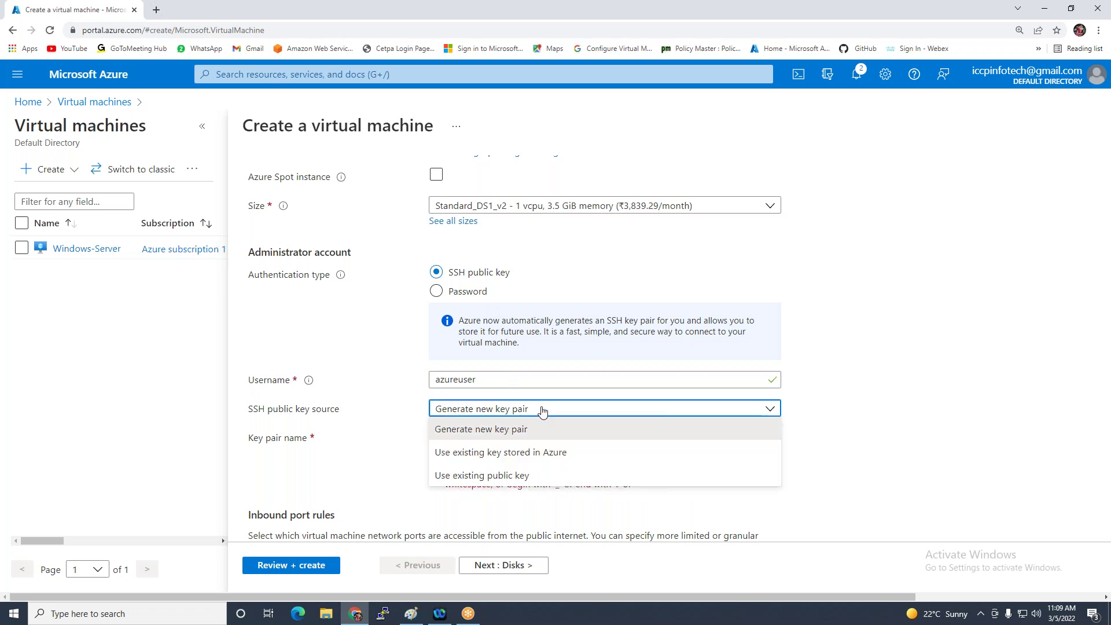
left_click(502, 433)
left_click(475, 442)
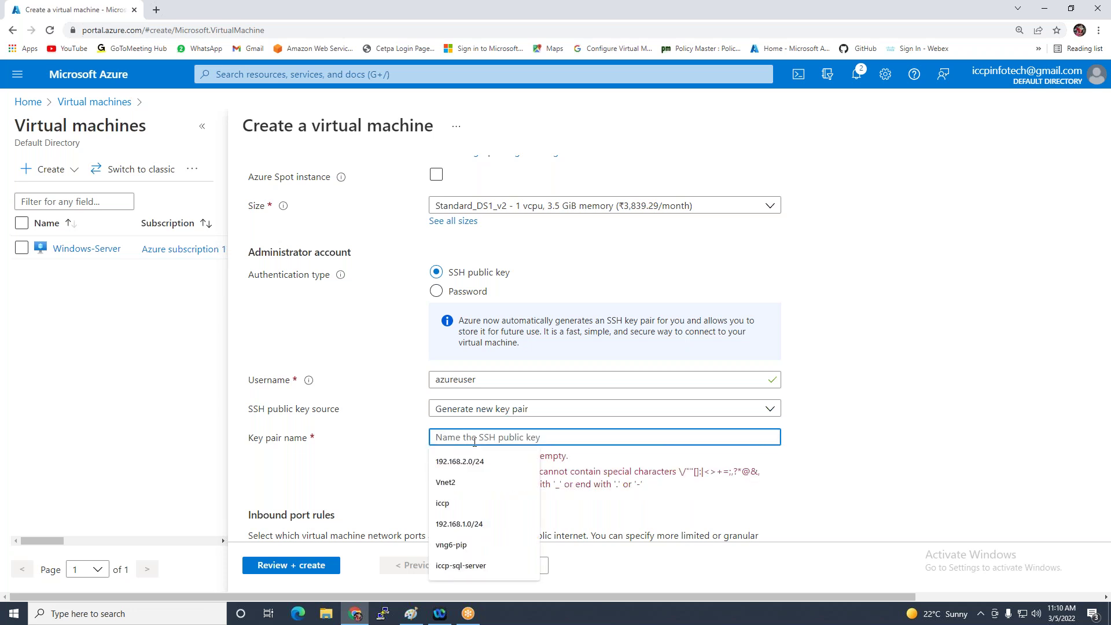
type("Linu")
key("BackSpace")
key("BackSpace")
key("BackSpace")
key("BackSpace")
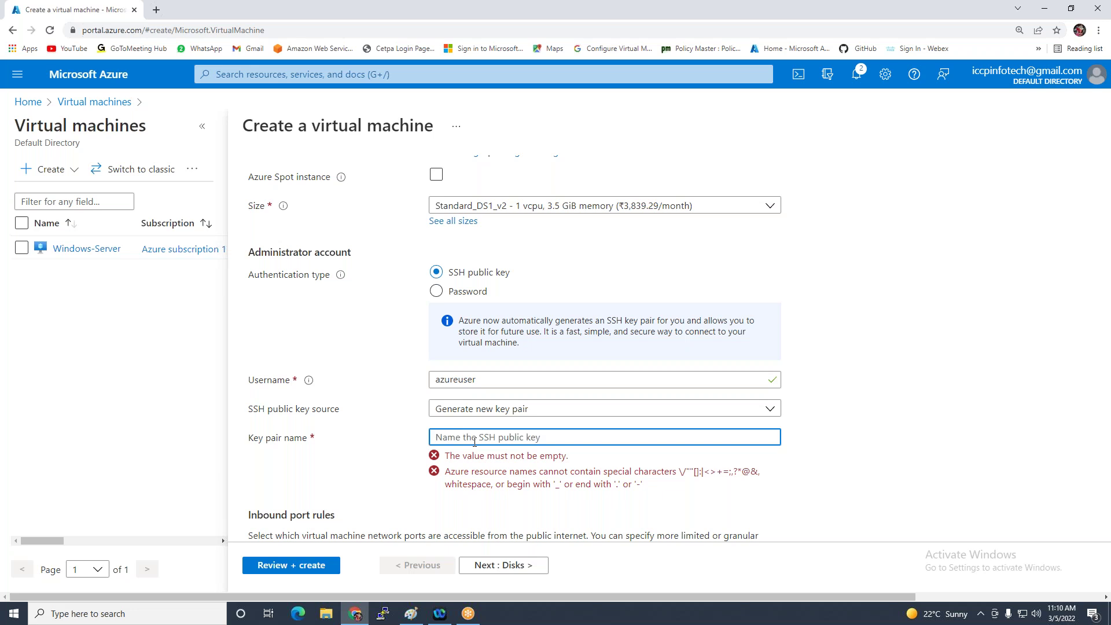
type("mylinuxkey1")
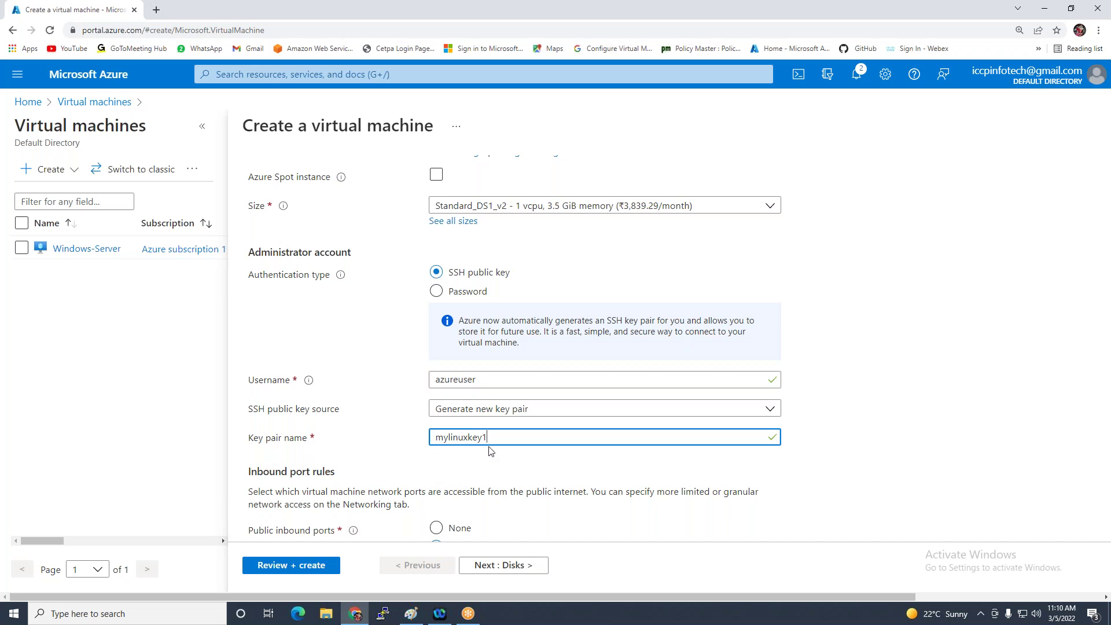
Keep the preset inbound port, disk and networking settings, and validate and create the Linux-server virtual machine
scroll(511, 452, "down", 2)
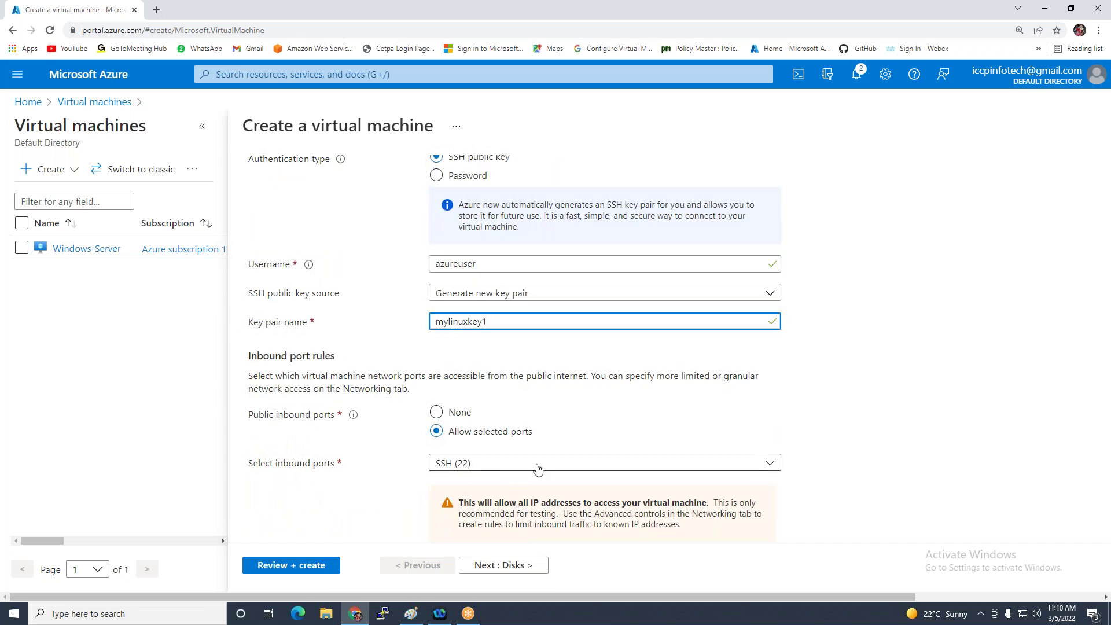
scroll(538, 469, "down", 3)
left_click(476, 567)
left_click(485, 565)
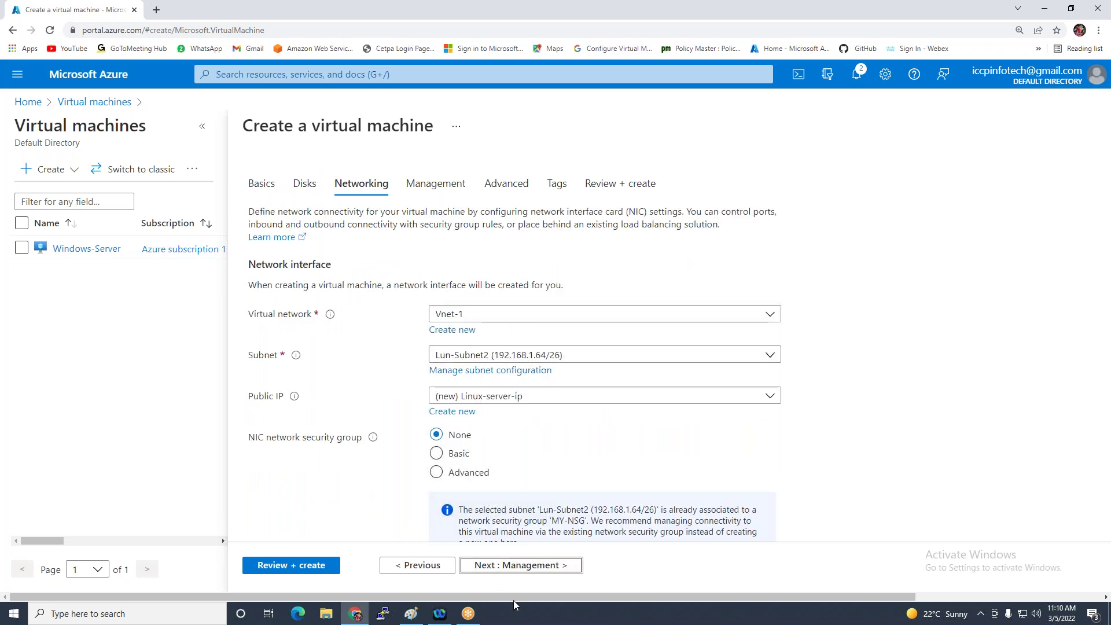
left_click(485, 565)
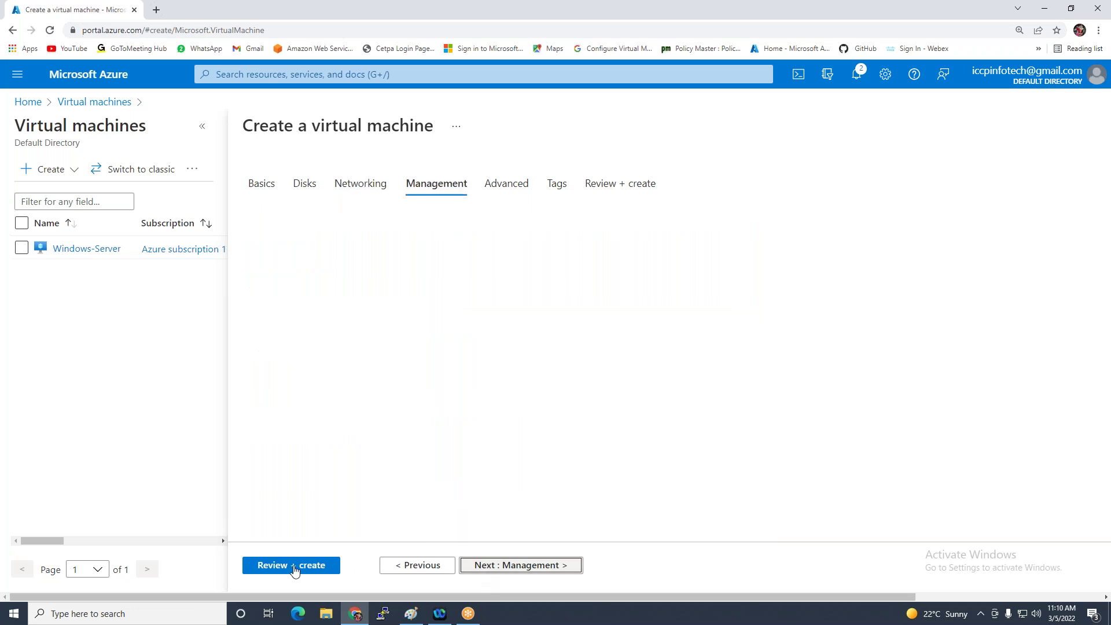
left_click(293, 567)
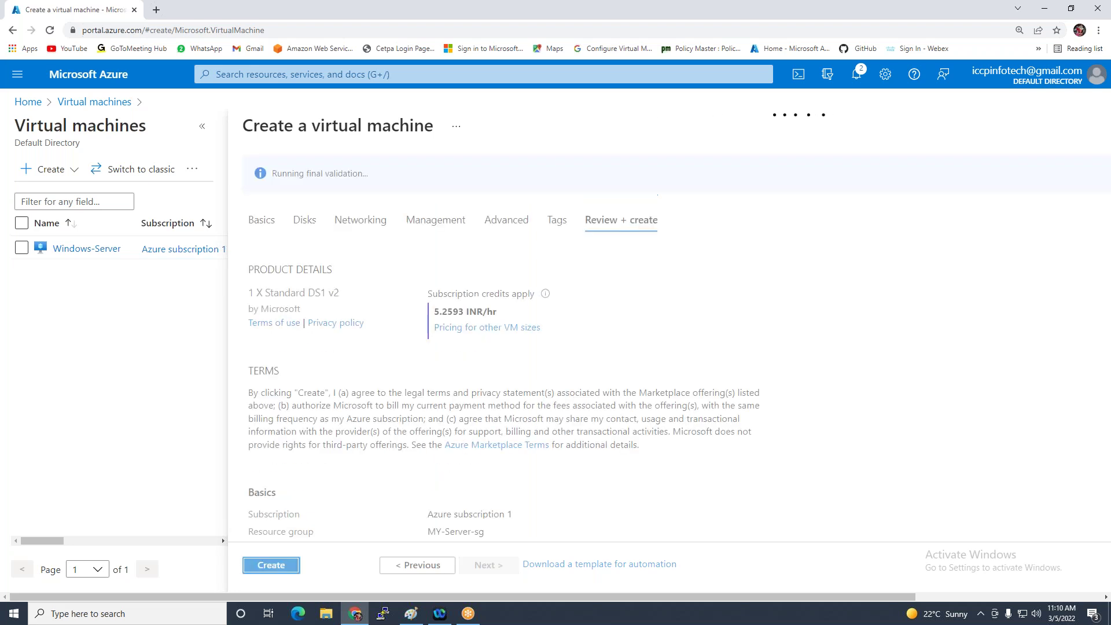
left_click(287, 569)
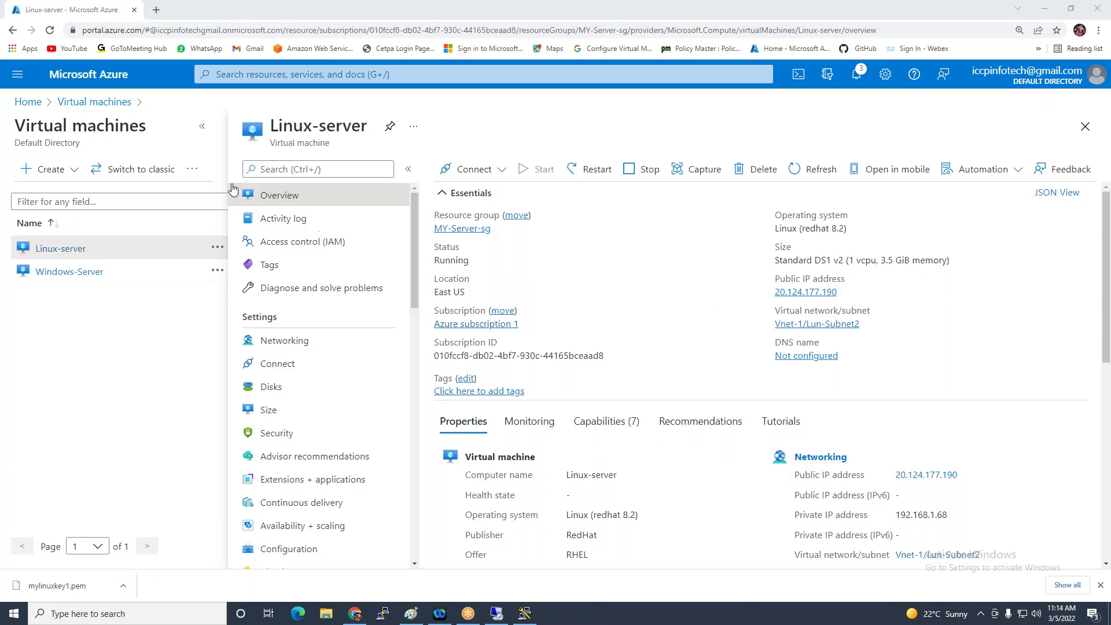
Return to the portal home page and close the open remote desktop session
left_click(38, 108)
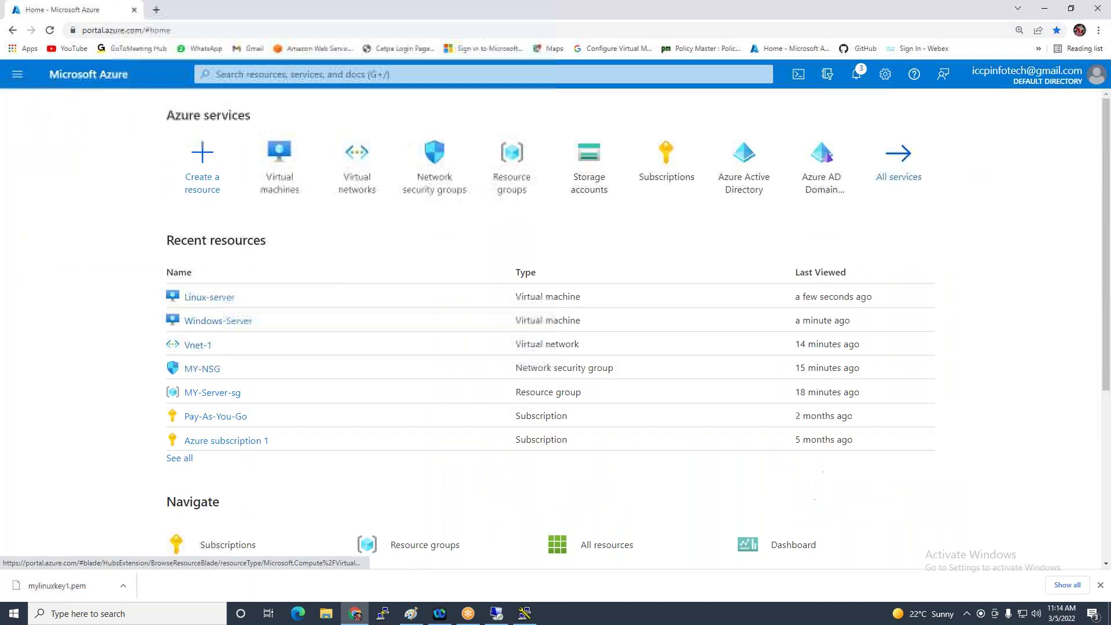
left_click(497, 613)
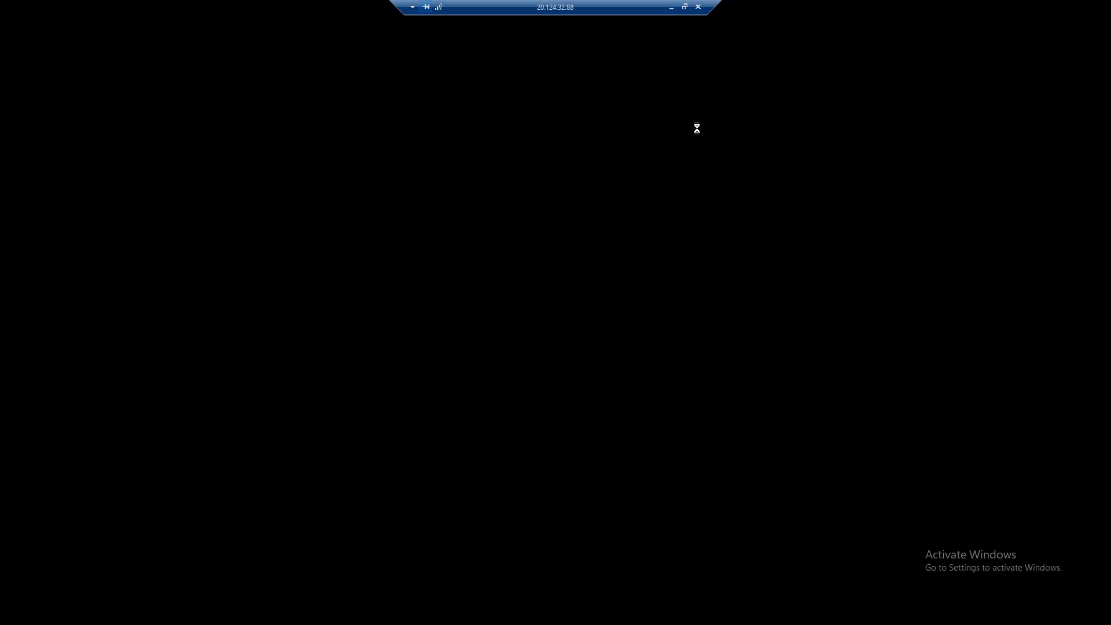
left_click(698, 6)
left_click(579, 333)
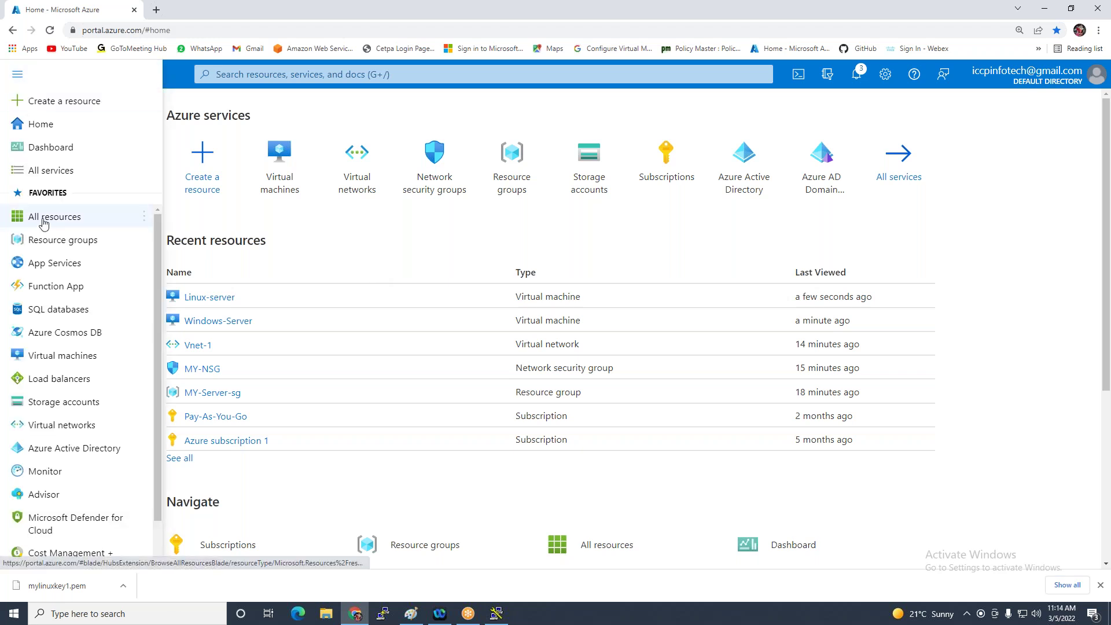
List the virtual machines, and in Paint draw light-blue up arrows by the remote desktop connection label, the wide one about 86 × 26 px
left_click(279, 197)
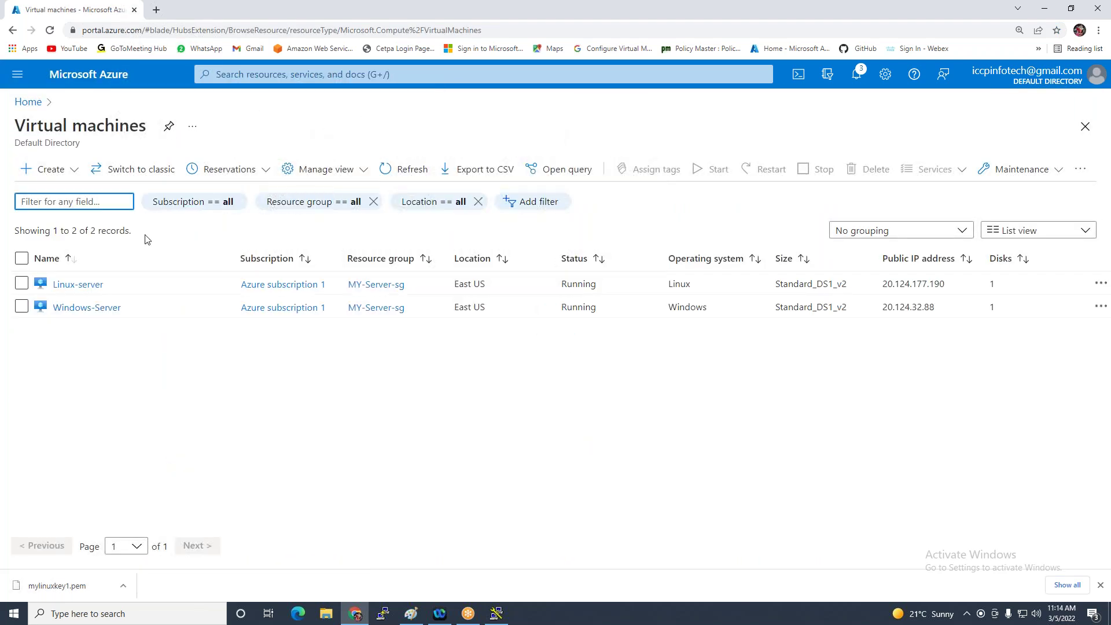
left_click(412, 614)
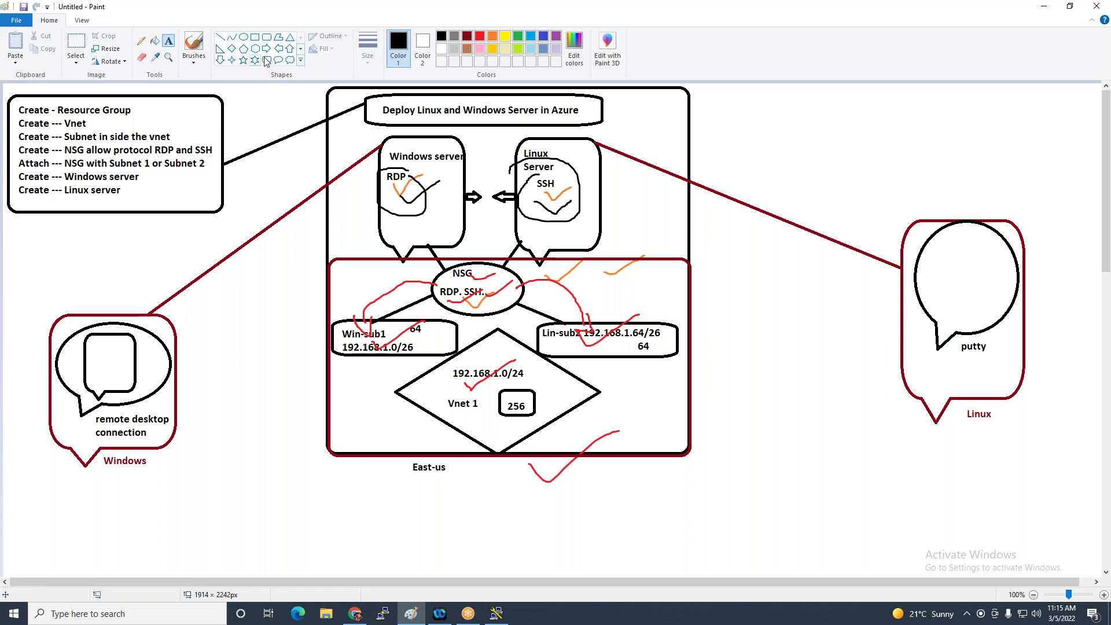
left_click(290, 48)
left_click(531, 36)
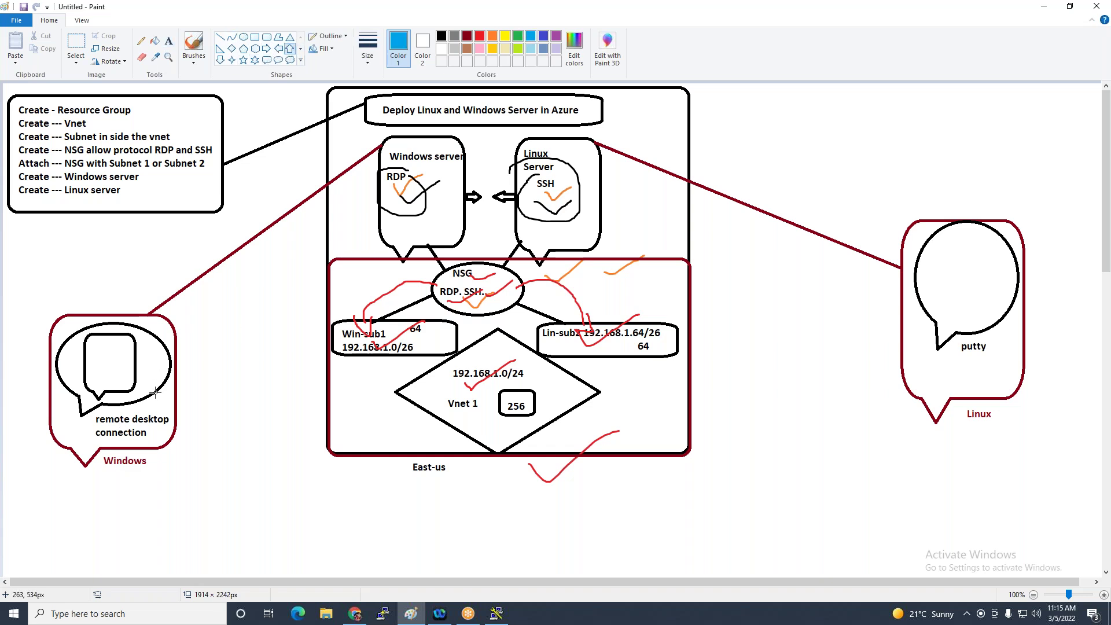
left_click_drag(73, 451, 88, 416)
left_click(88, 422)
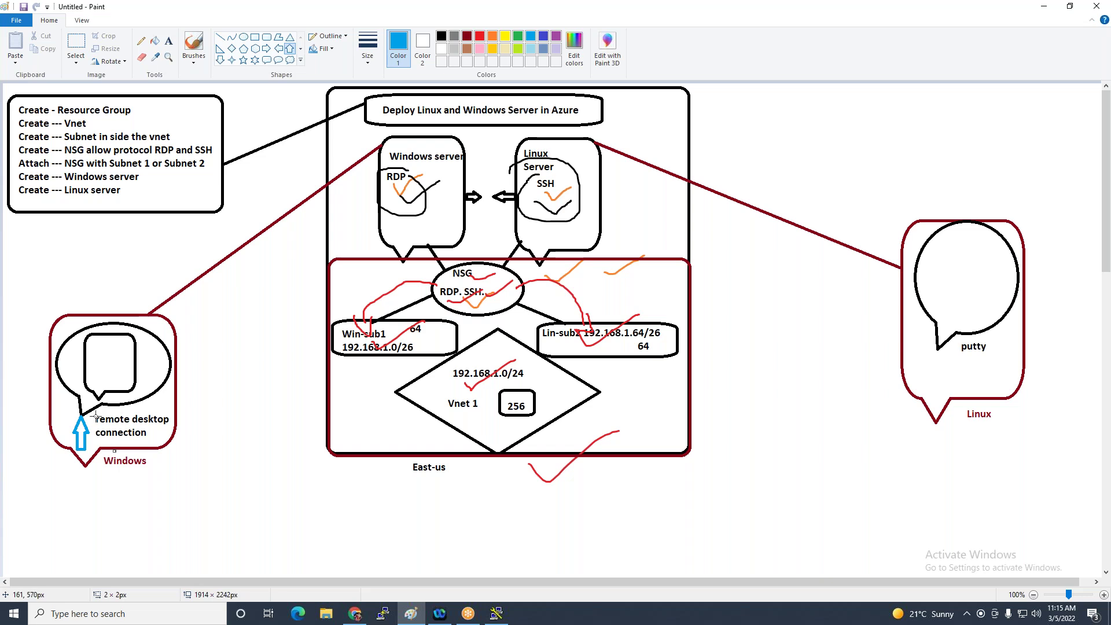
left_click_drag(173, 419, 123, 434)
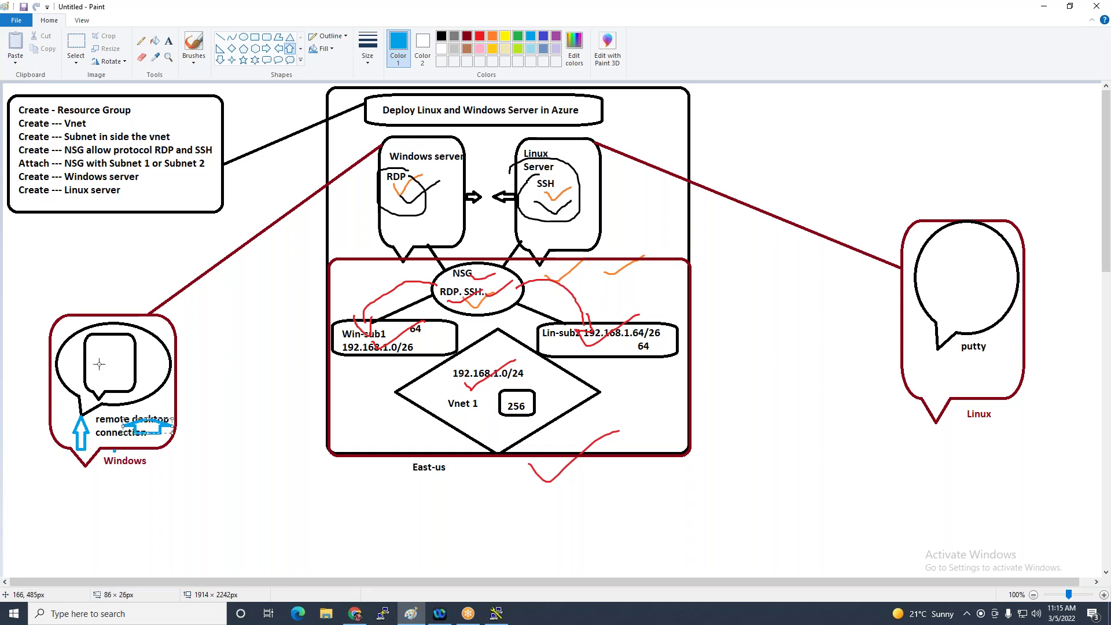
Switch back to the Azure portal in Chrome, open the Windows-Server virtual machine and copy its public IP address
left_click(355, 617)
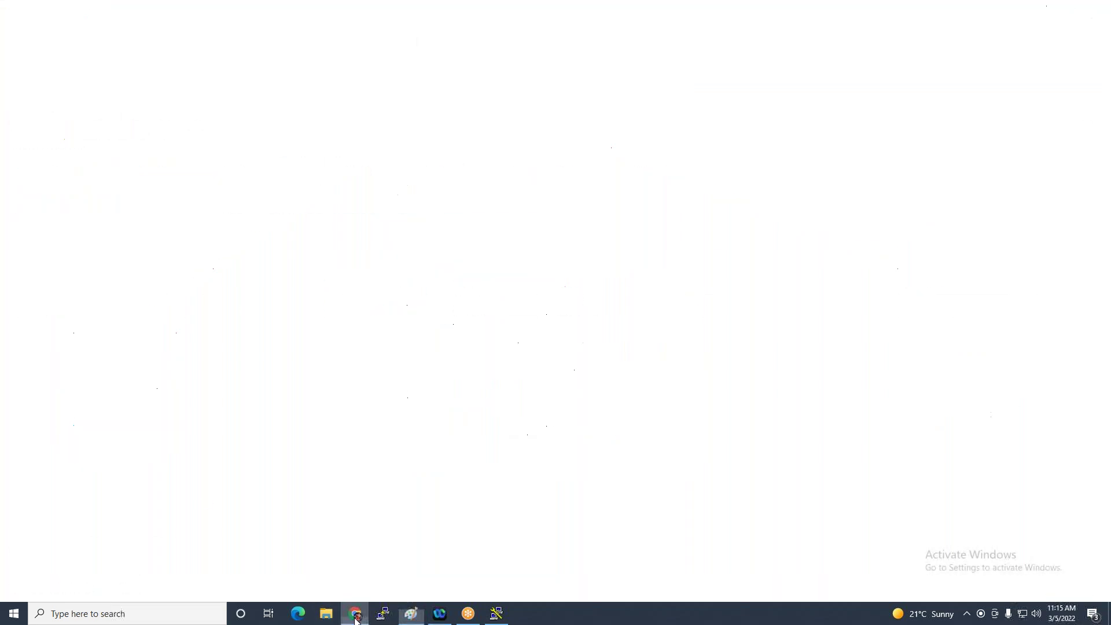
left_click(72, 307)
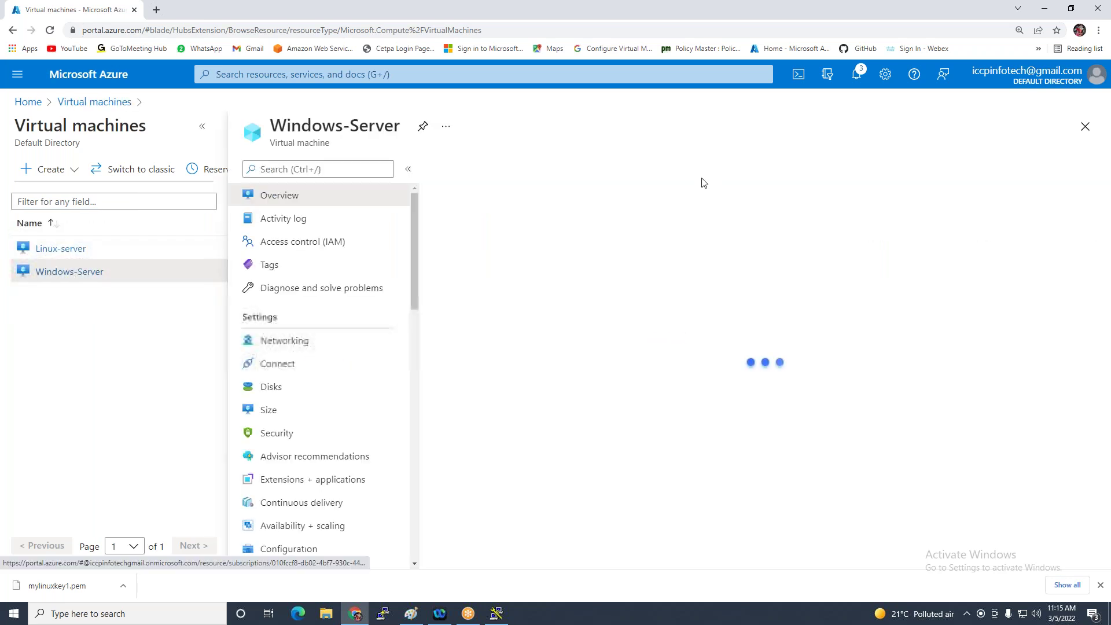
left_click(835, 294)
Launch Remote Desktop Connection and start a connection to Windows-Server using its copied public IP address
left_click(95, 615)
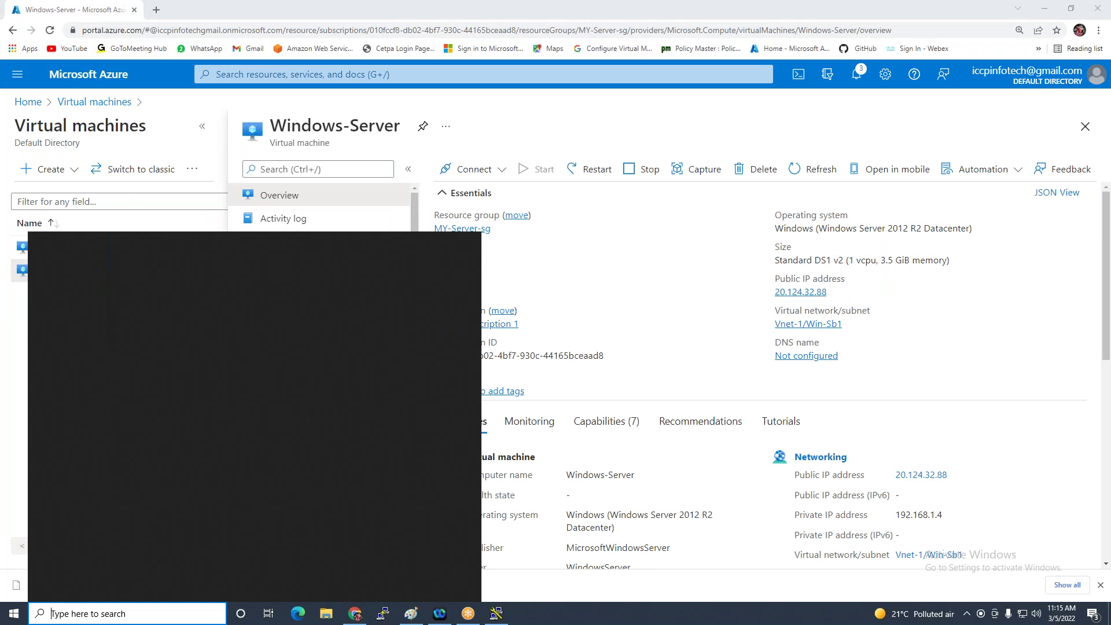
type("rem")
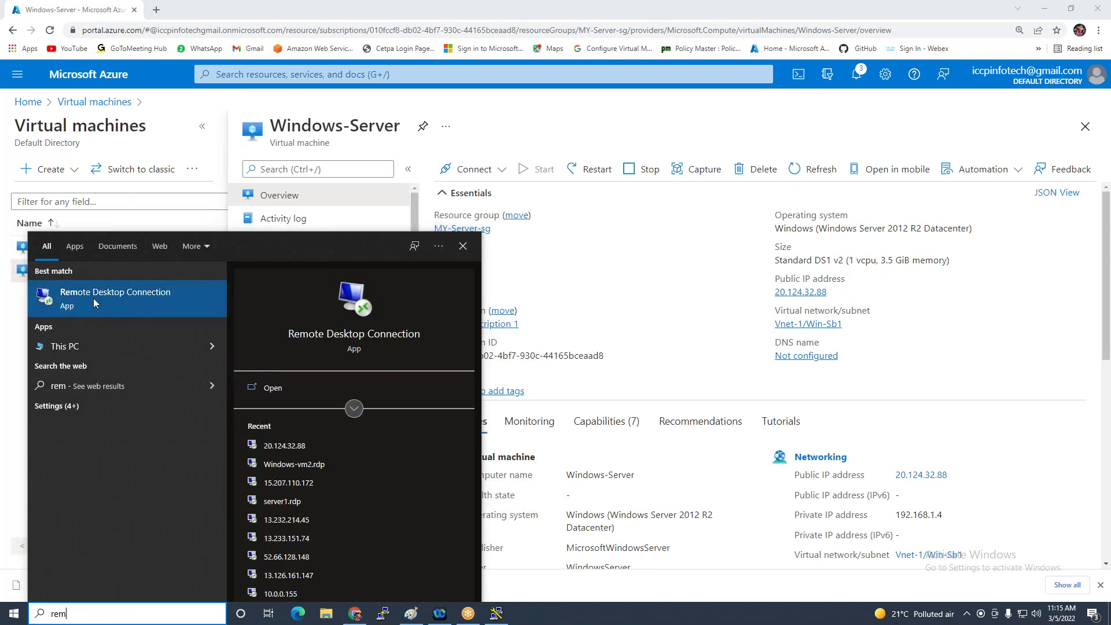
left_click(67, 305)
key("ctrl+v")
left_click(607, 251)
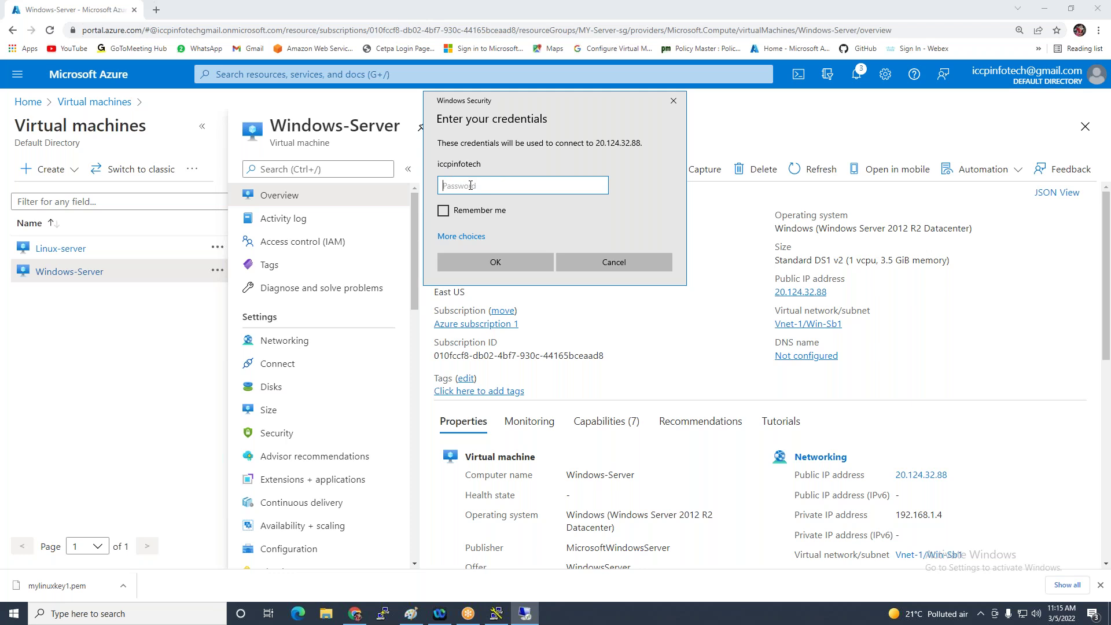
Sign in to Windows-Server with the account password, accept the certificate warning and minimize the remote session
type("••")
left_click(501, 257)
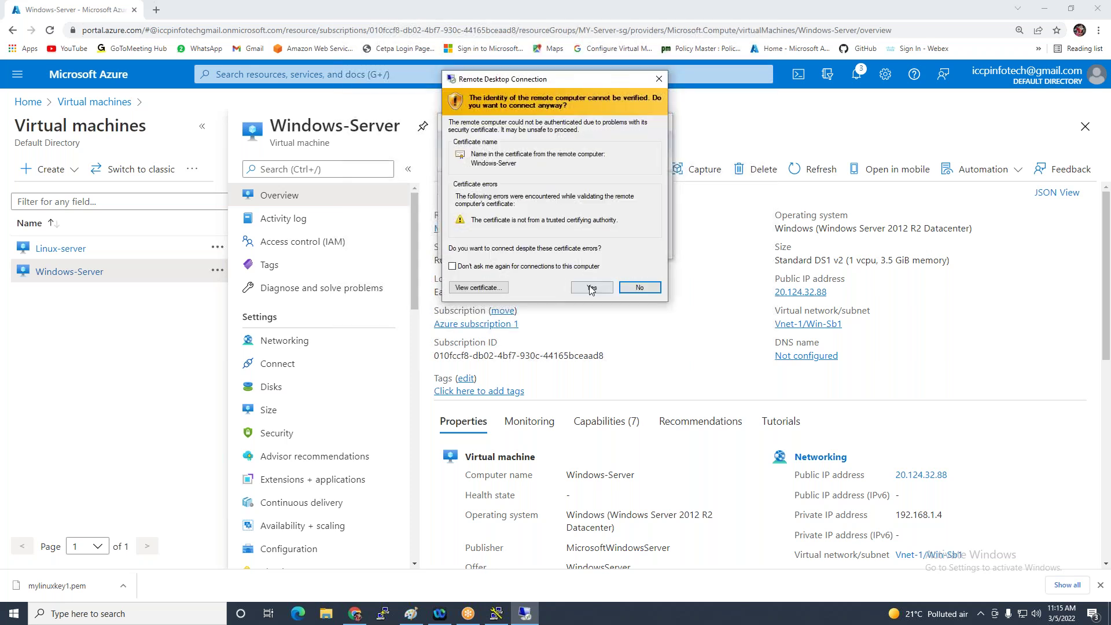
left_click(590, 285)
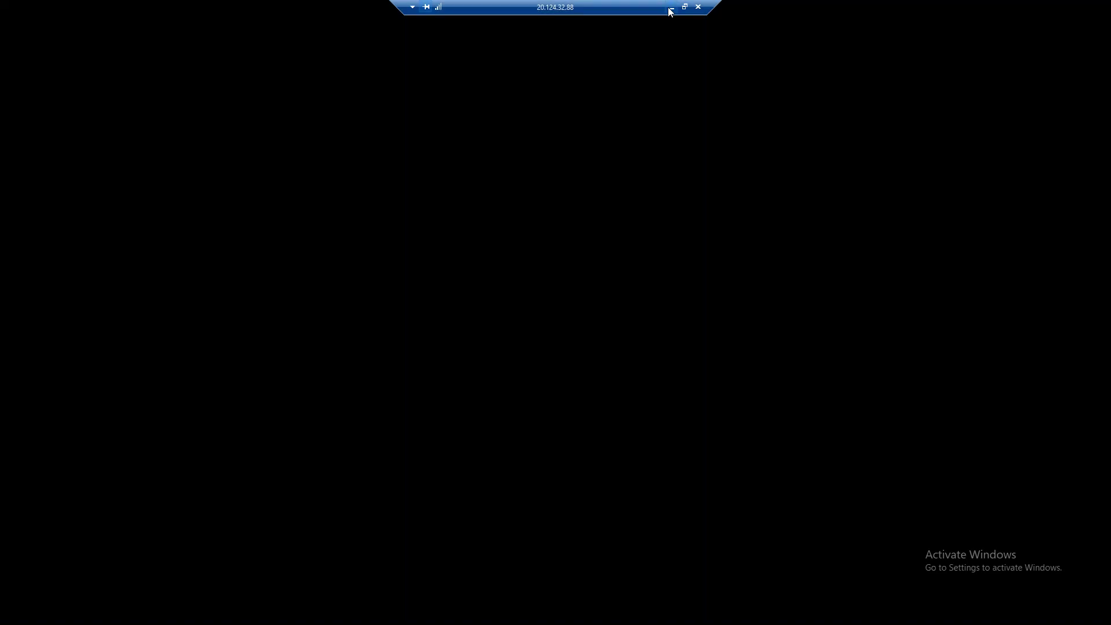
left_click(670, 8)
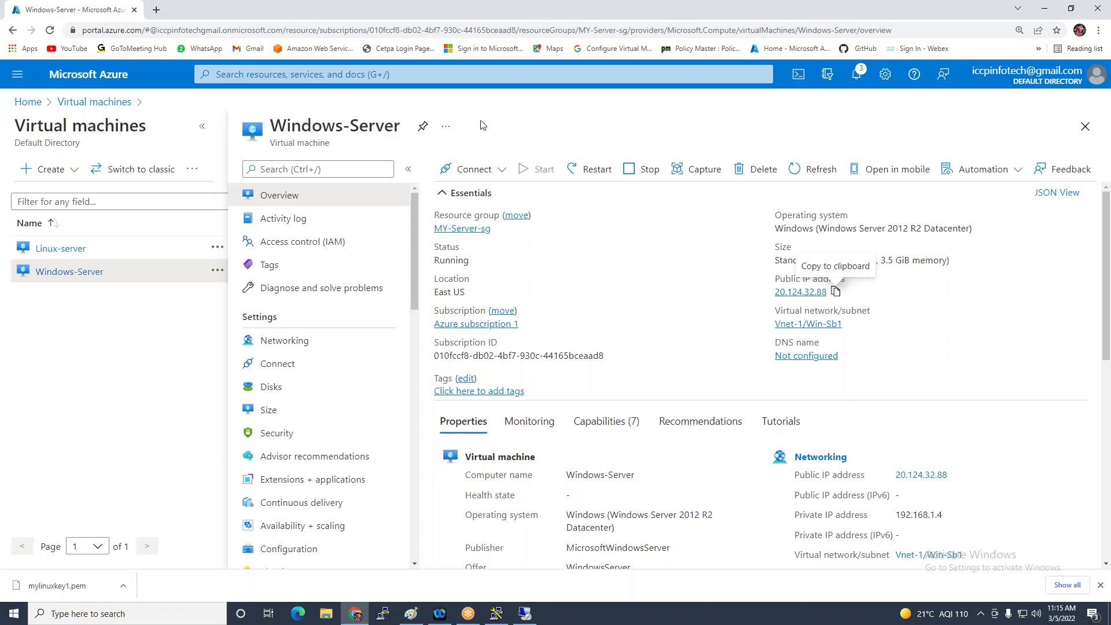
Open the Linux-server overview in the portal, and in Paint draw a light-blue up arrow beside the putty label in the Linux box
left_click(61, 249)
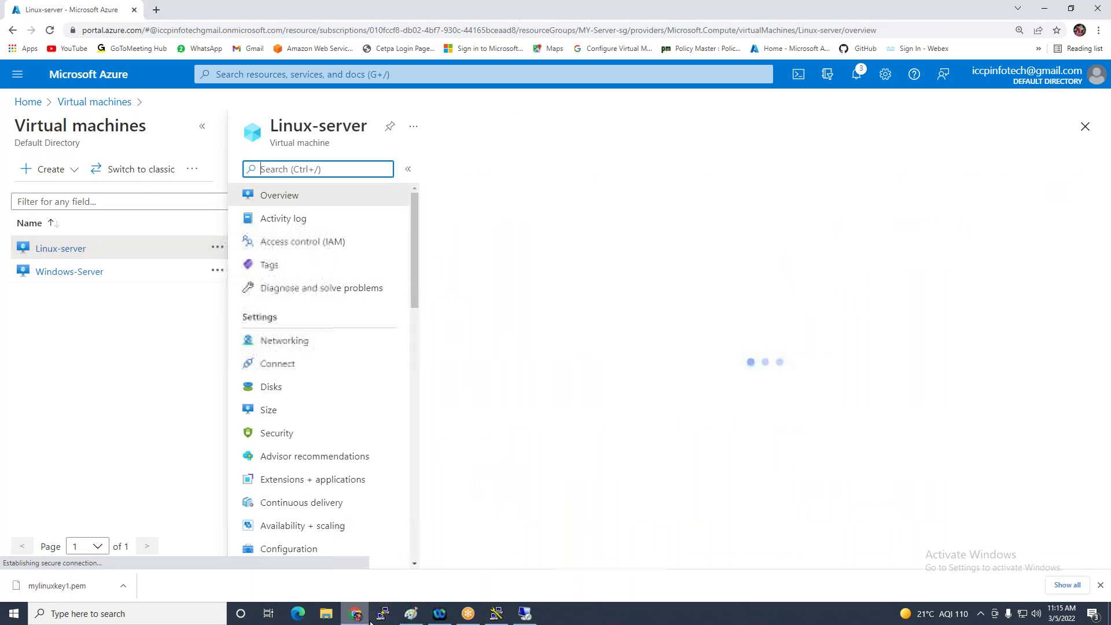
left_click(423, 618)
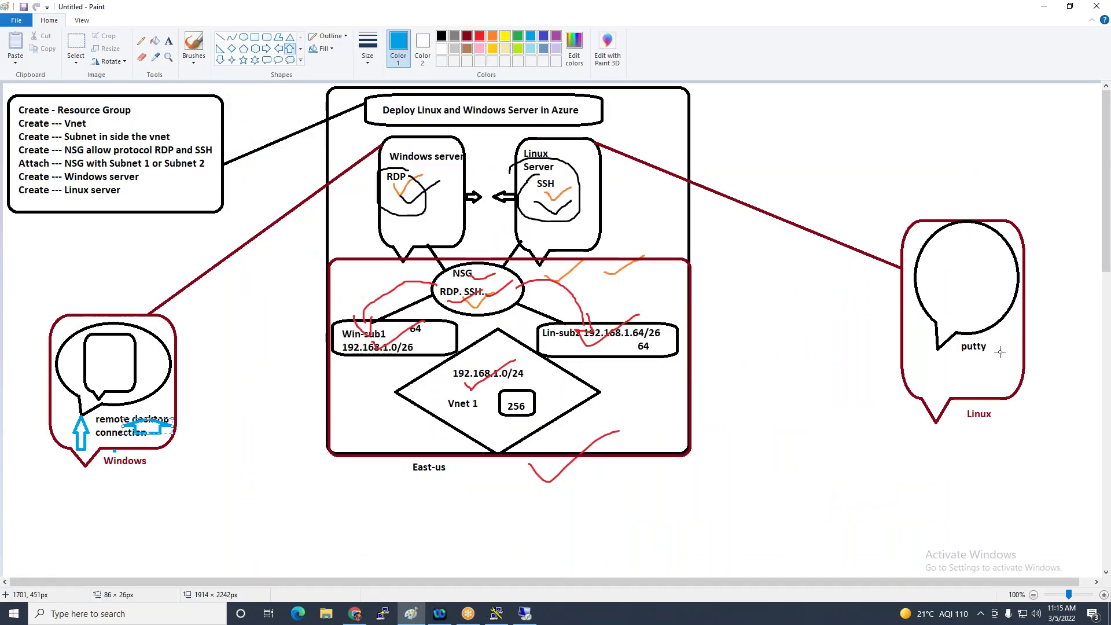
mouse_move(991, 395)
left_mouse_down()
mouse_move(1006, 375)
mouse_move(1005, 322)
left_mouse_up()
left_click(873, 368)
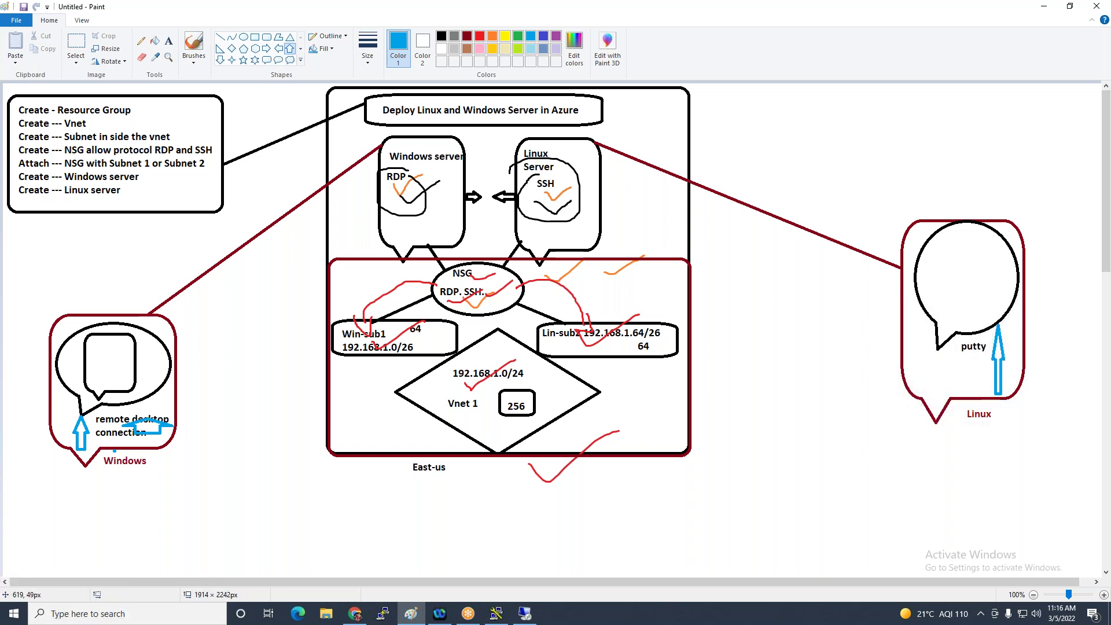
Add the text GUI inside the Windows server shape and CLI inside the Linux Server shape of the diagram
left_click(168, 40)
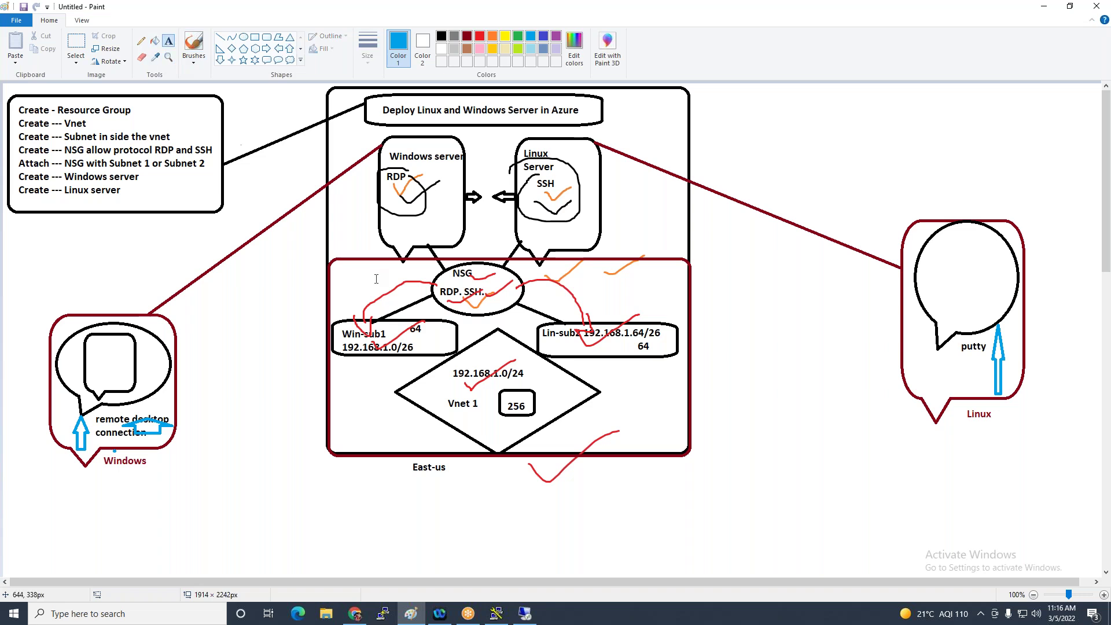
left_click(401, 230)
type("GUO")
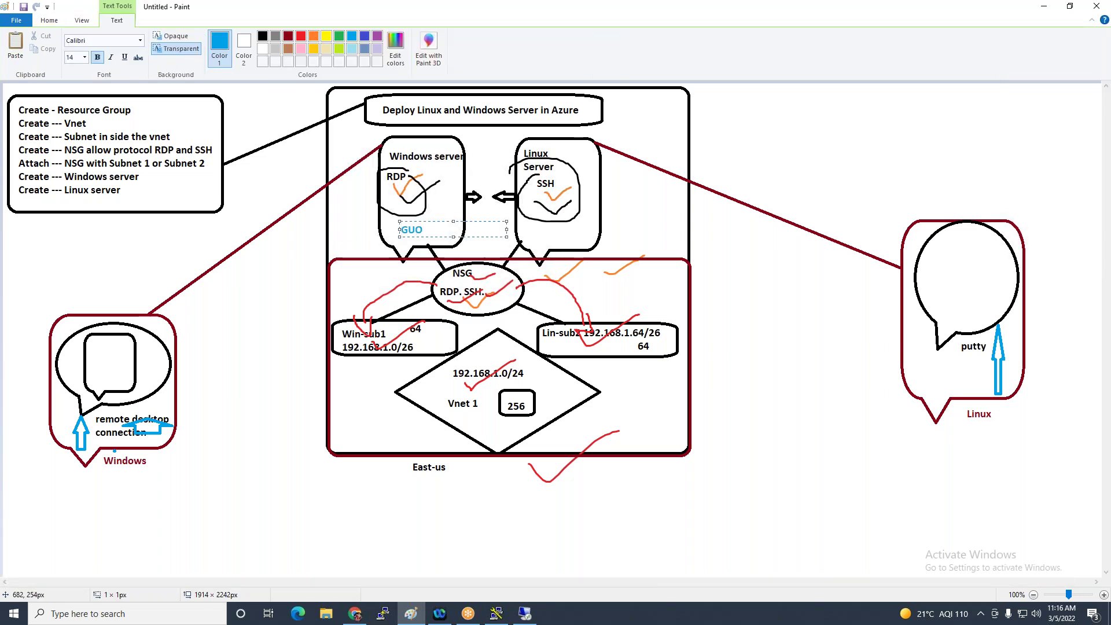
key("BackSpace")
left_click(543, 225)
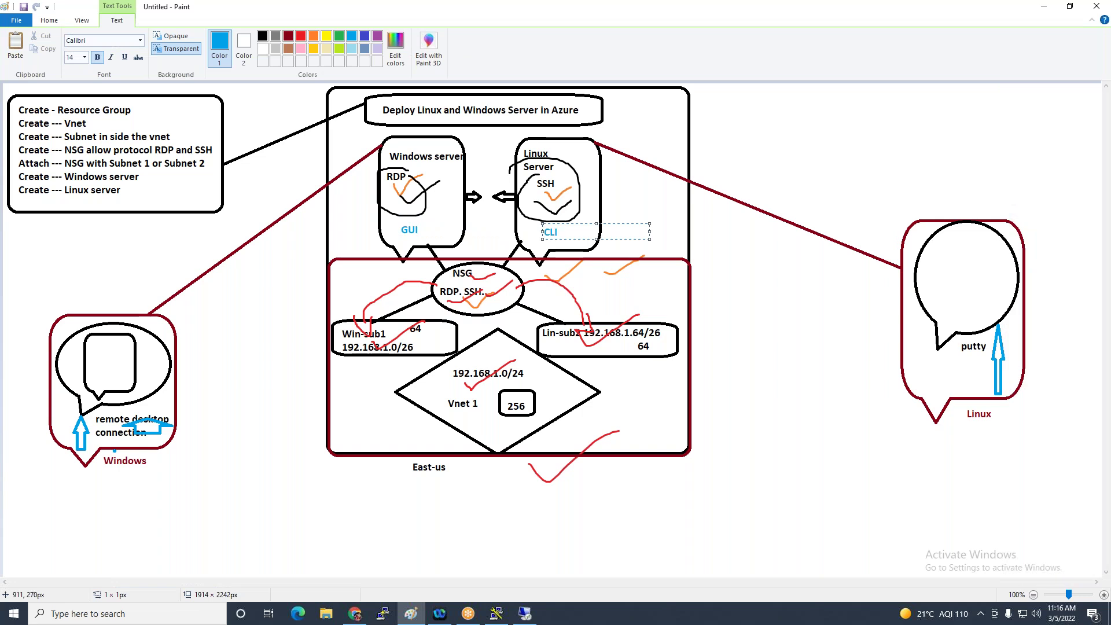
left_click(579, 180)
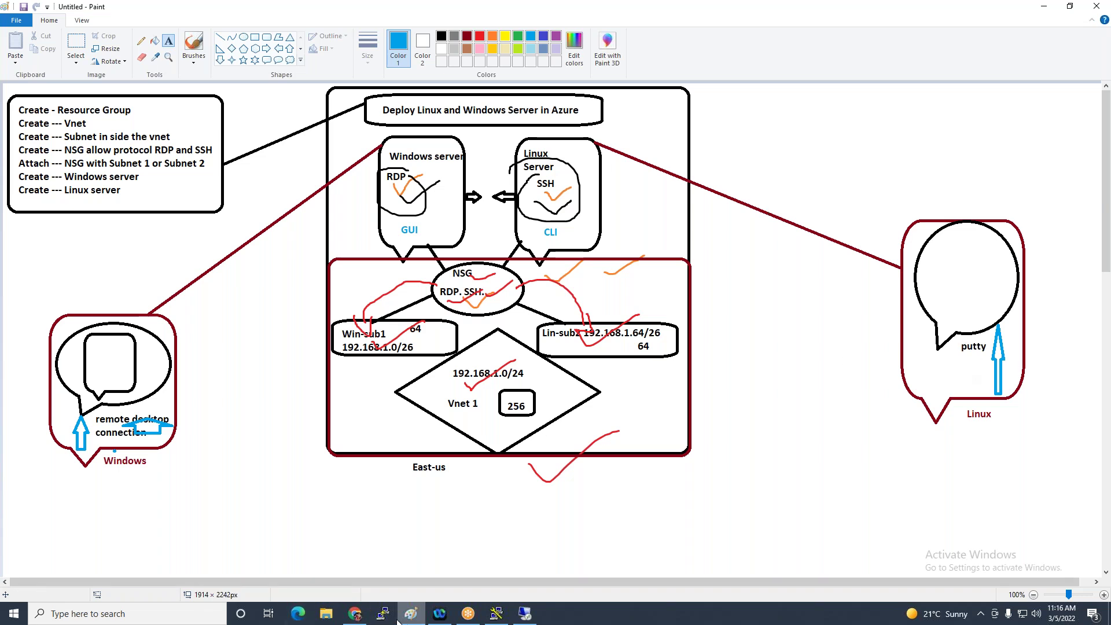
Bring up PuTTY Configuration, move it aside, and copy Linux-server's public IP address from its portal overview
left_click(496, 613)
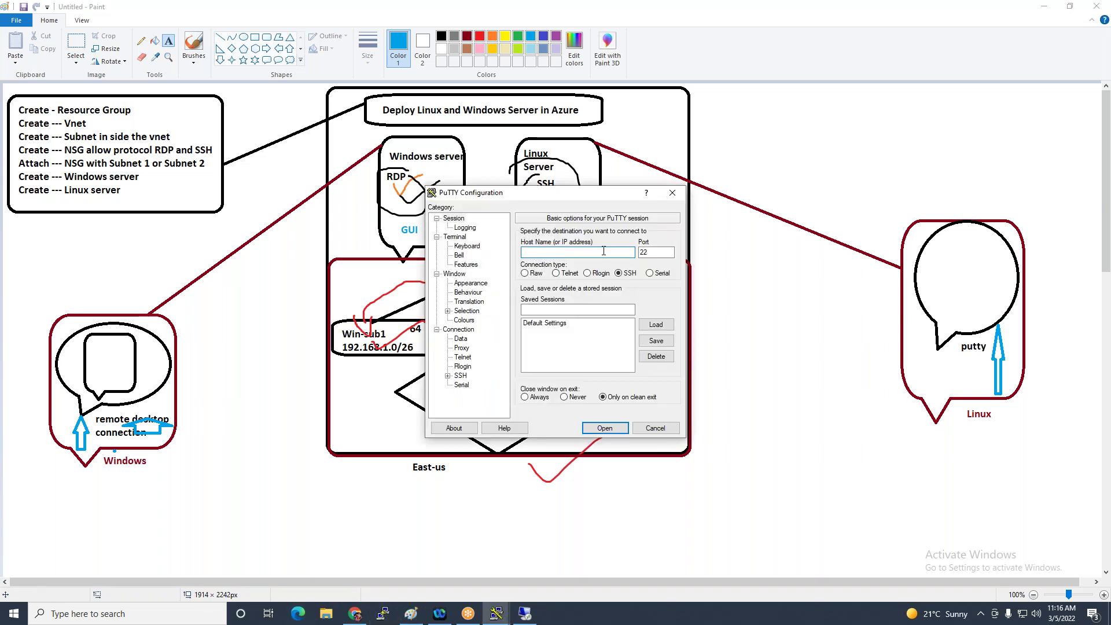
left_click_drag(616, 201, 794, 201)
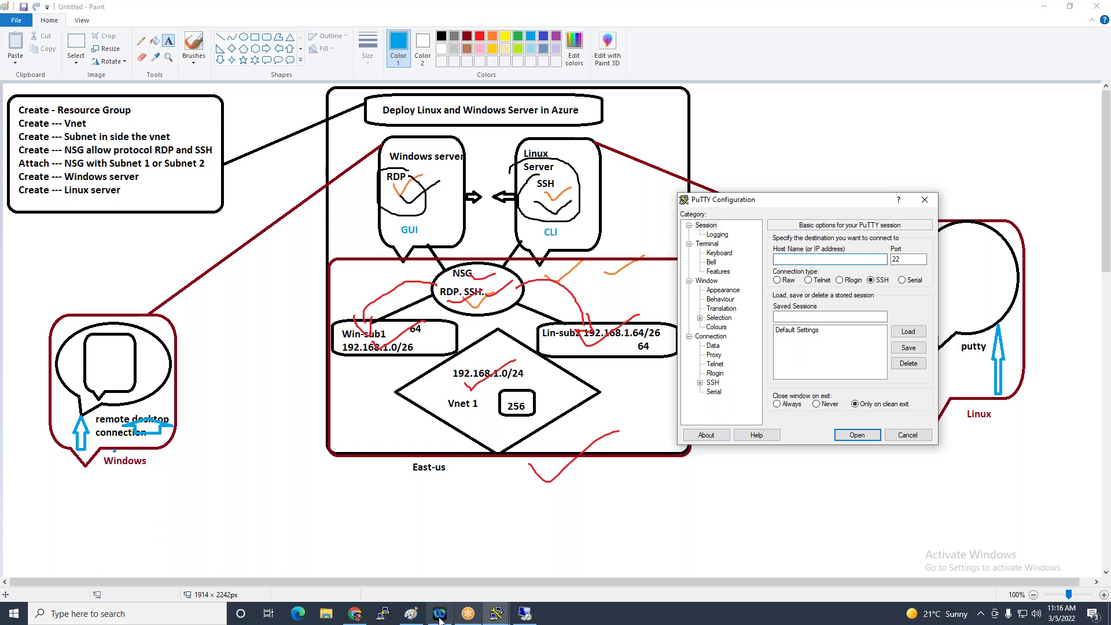
left_click(354, 619)
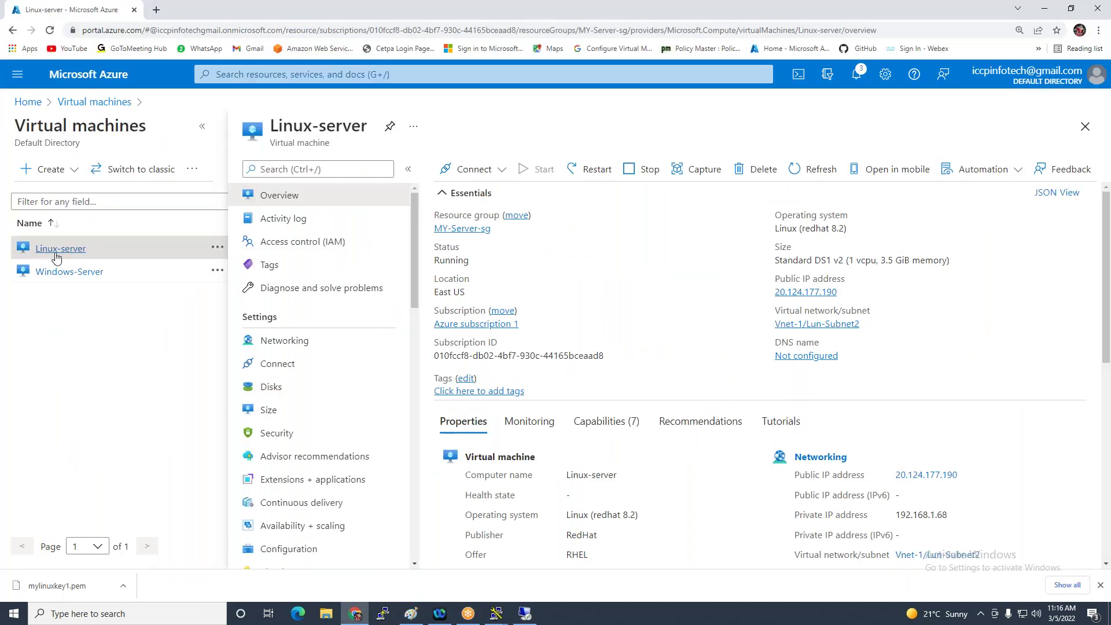
left_click(846, 291)
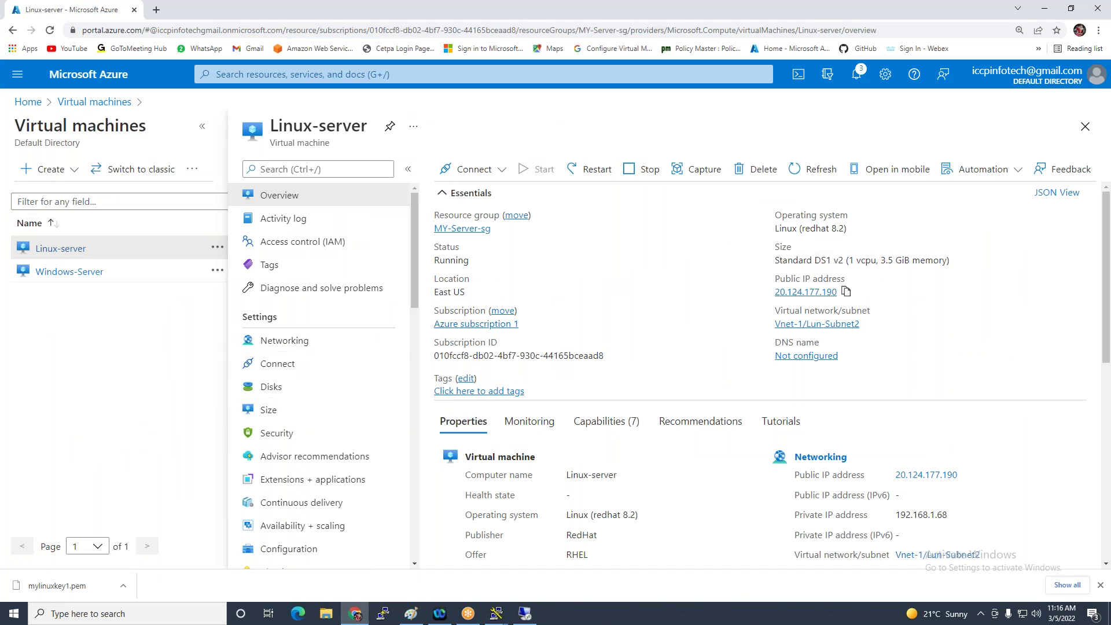
Check the Windows-Server remote session, minimize it, and set the PuTTY host name to Linux-server's address 20.124.177.190
left_click(525, 613)
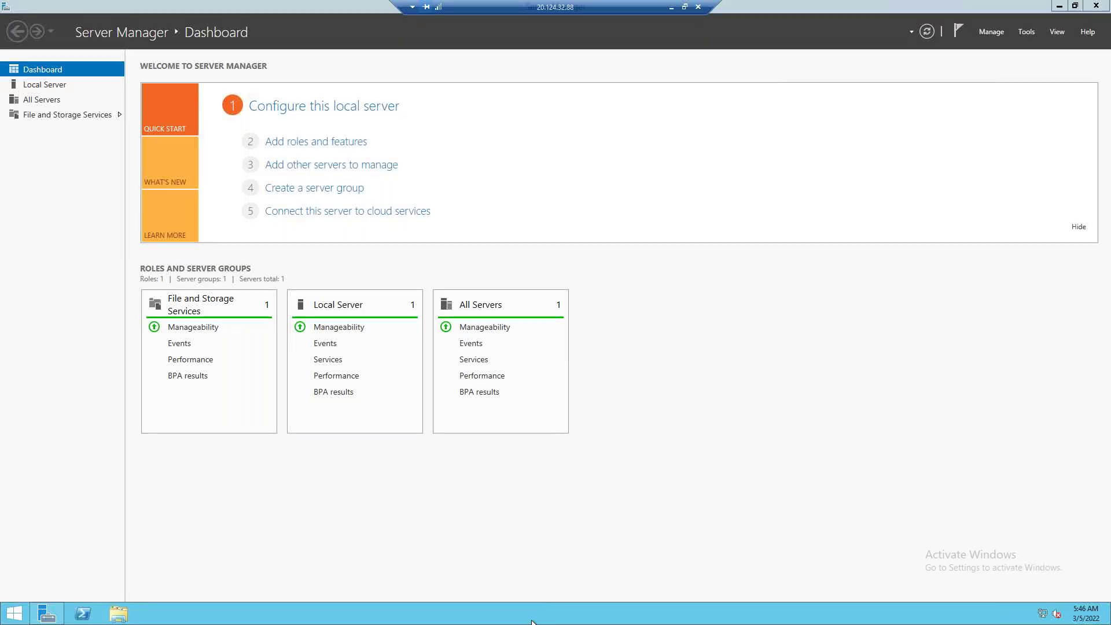
left_click(672, 7)
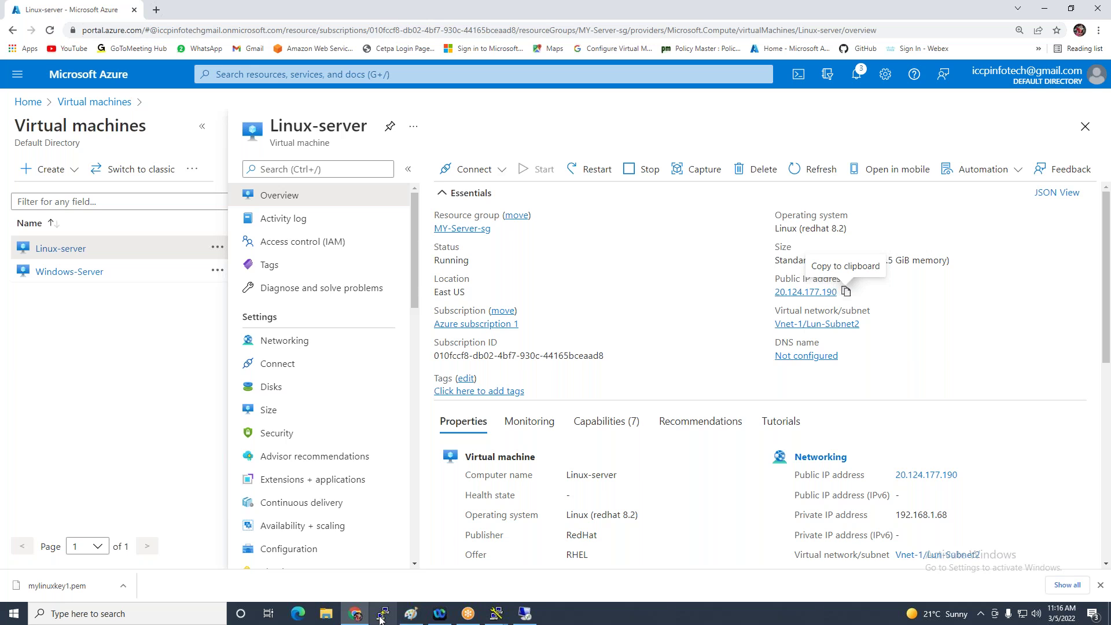
left_click(496, 613)
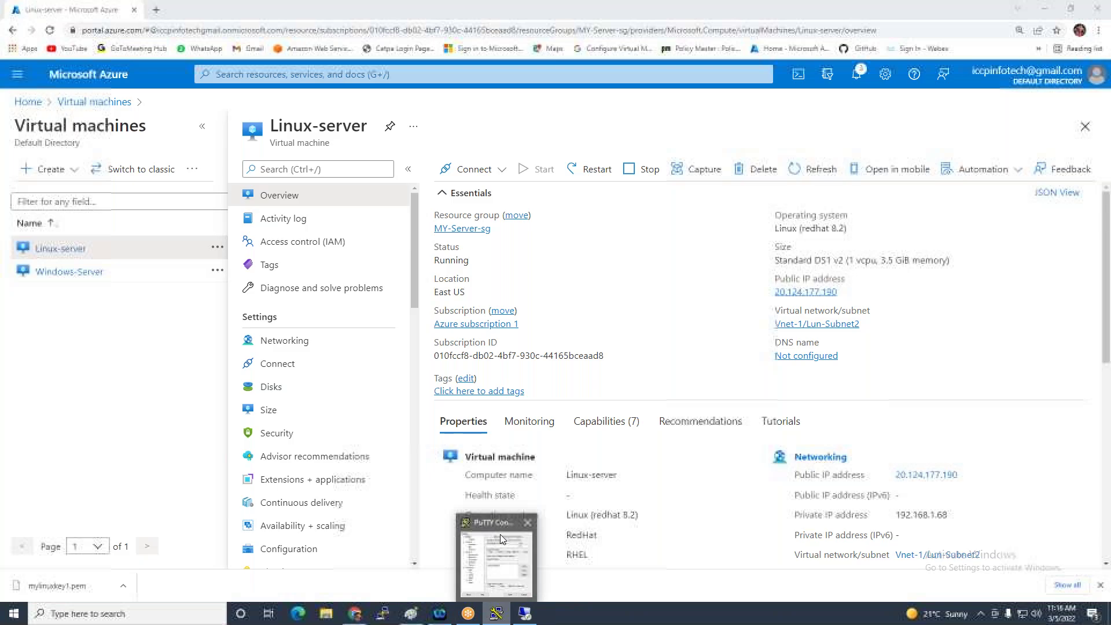
left_click(489, 538)
key("ctrl+v")
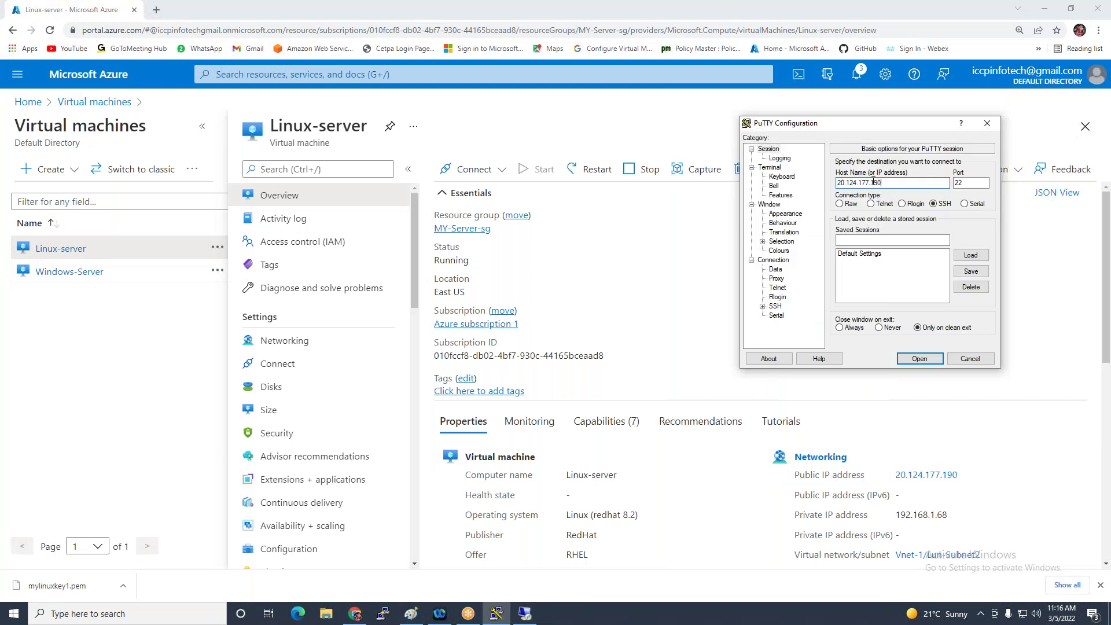
Set the PuTTY terminal font to Courier New at 16 point
left_click(797, 215)
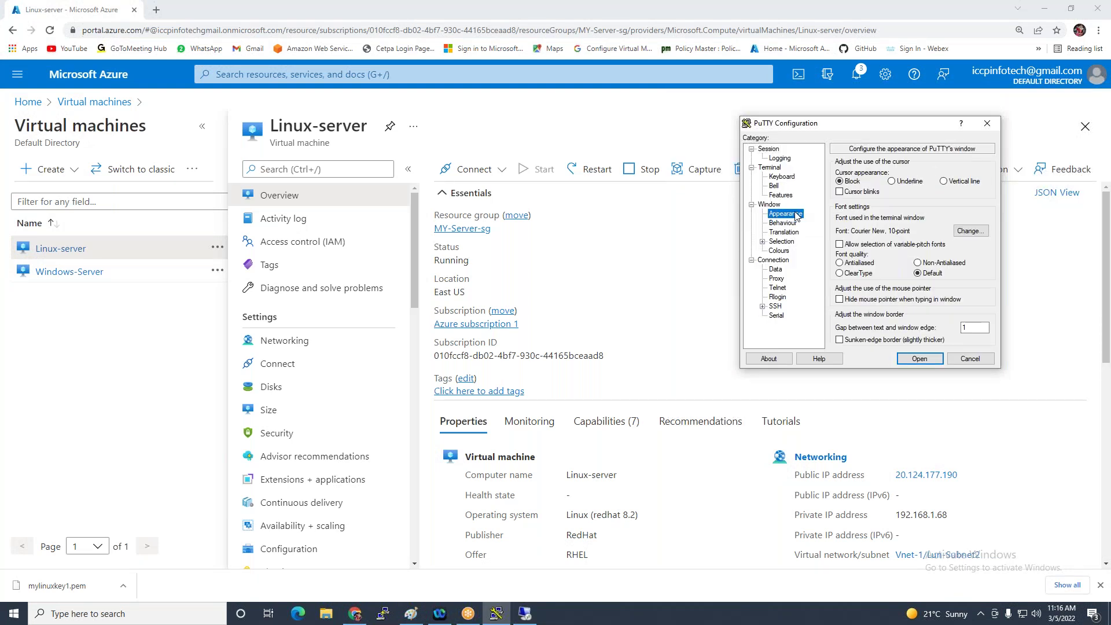
left_click(967, 232)
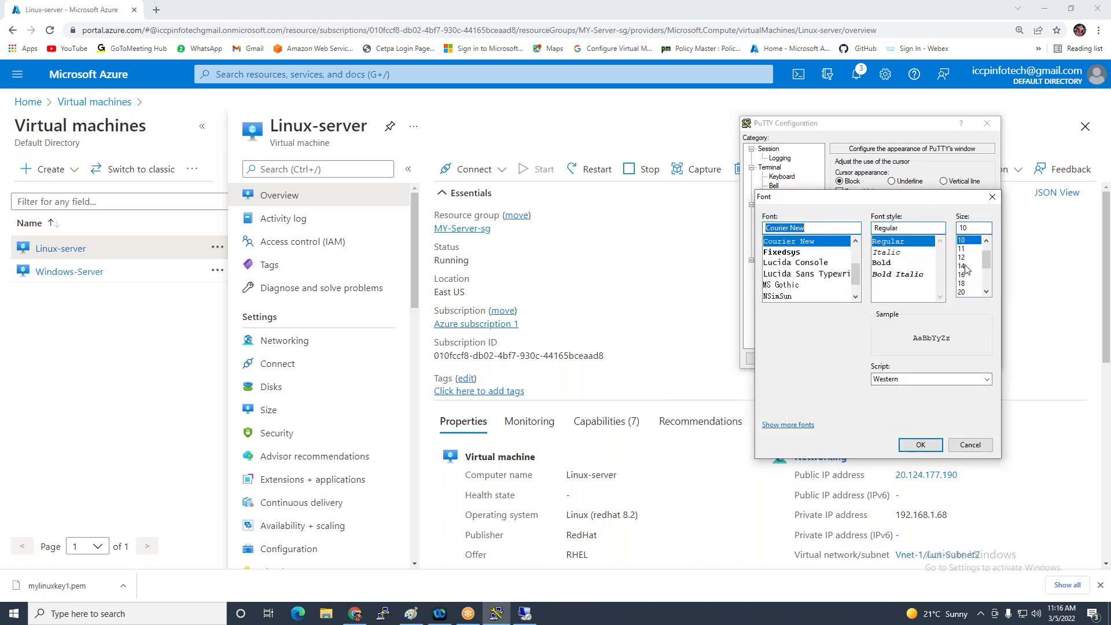
left_click(962, 274)
left_click(920, 444)
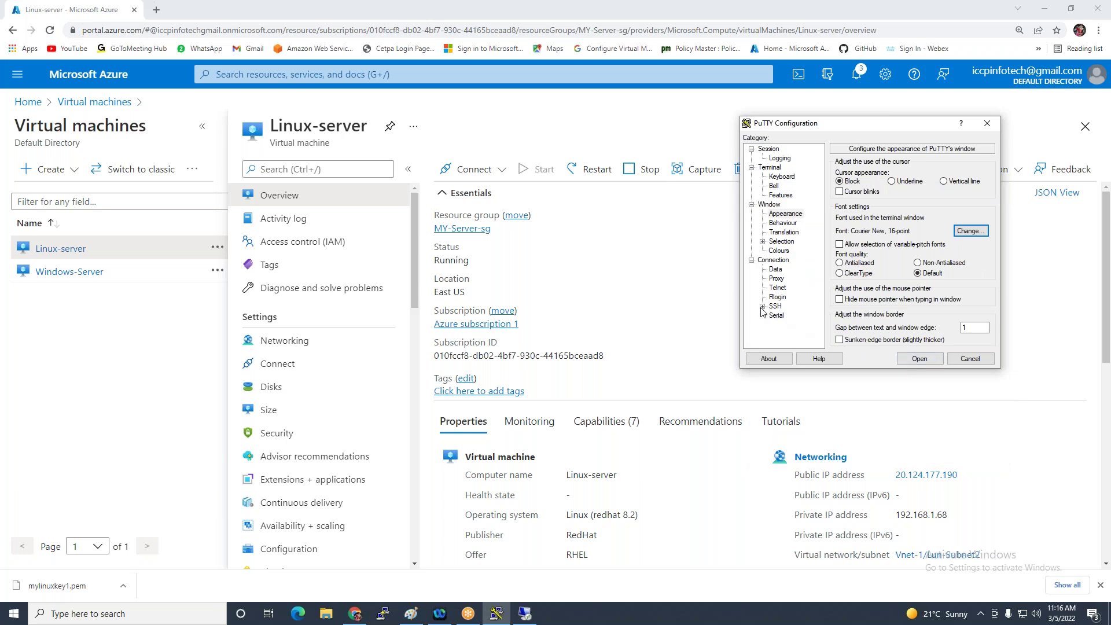
Select mylinuxkey1.pem from Downloads as PuTTY's private key file for SSH authentication, listing all file types
left_click(763, 307)
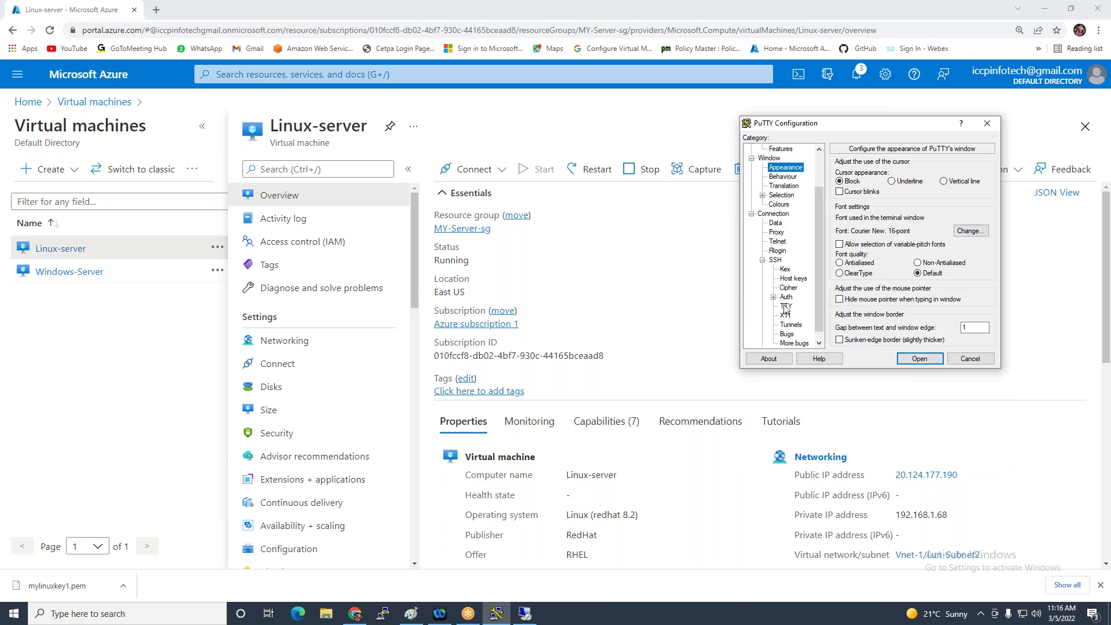
left_click(782, 264)
left_click(788, 297)
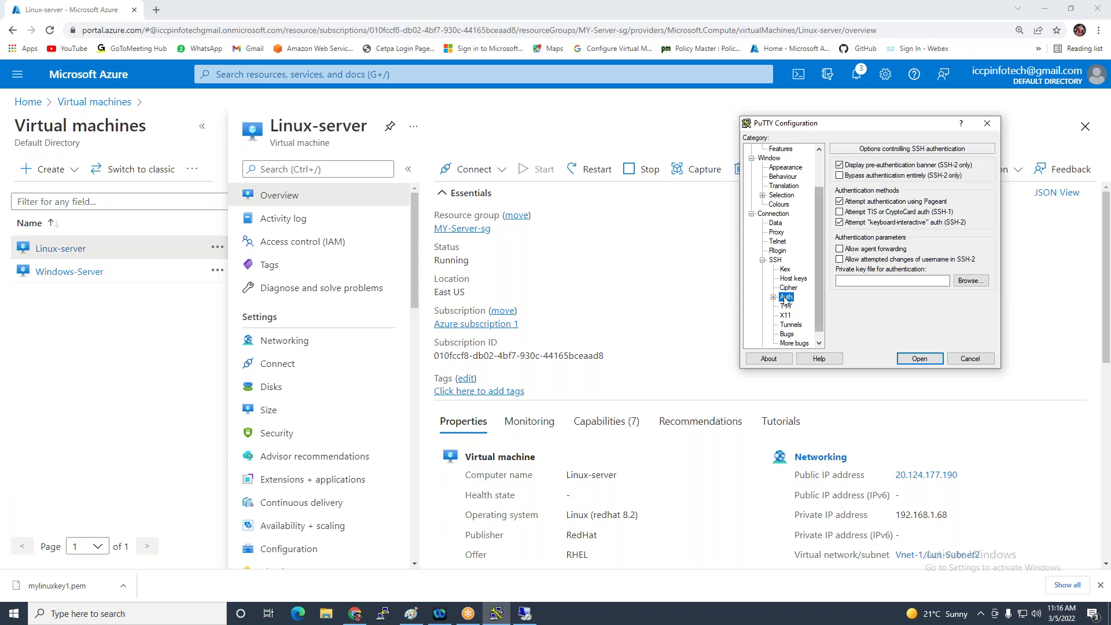
left_click(972, 281)
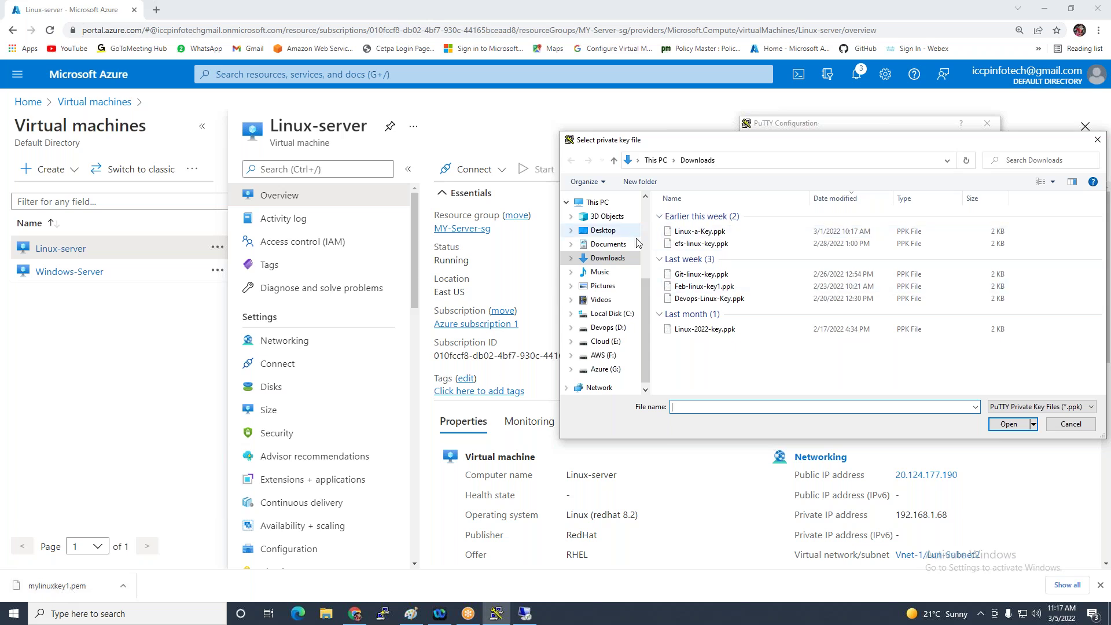
left_click(976, 407)
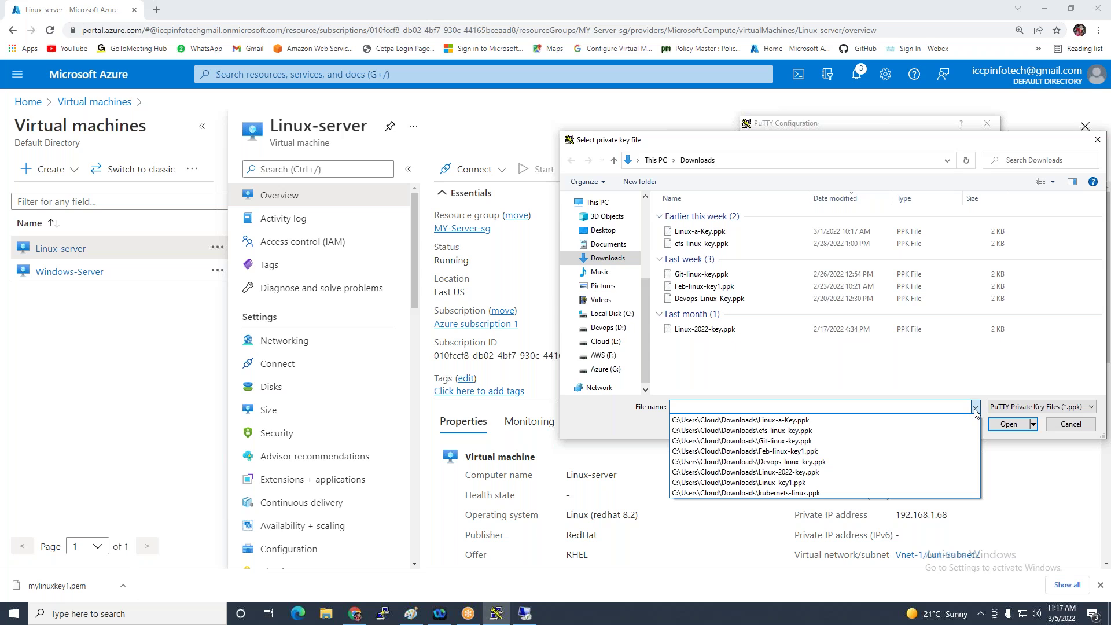
left_click(976, 408)
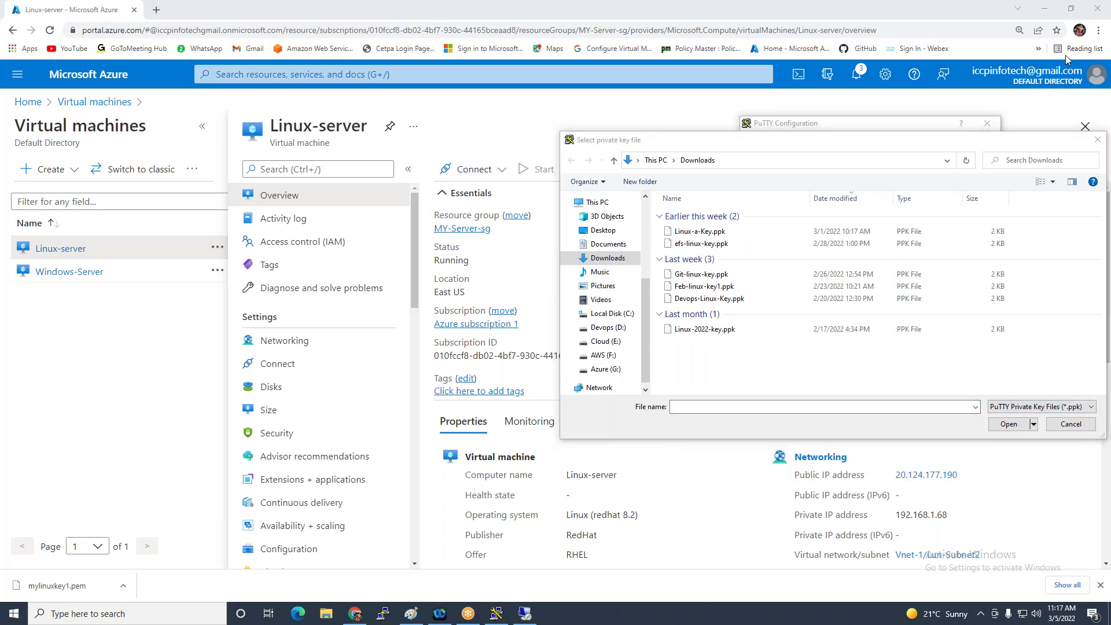
left_click(1084, 408)
left_click(1035, 426)
left_click(721, 232)
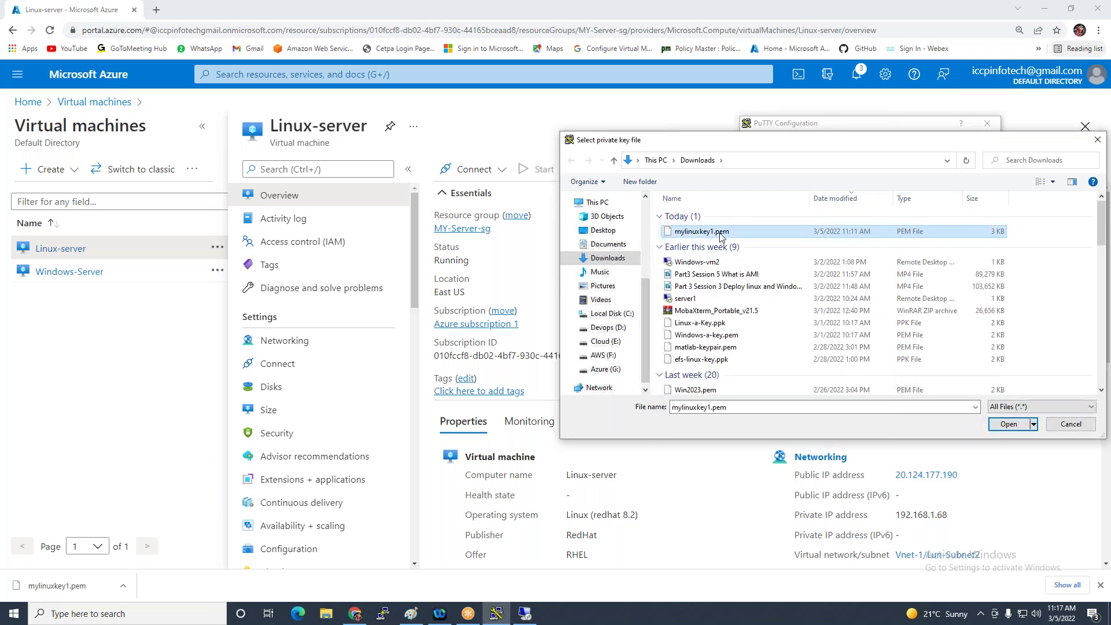
left_click(1008, 424)
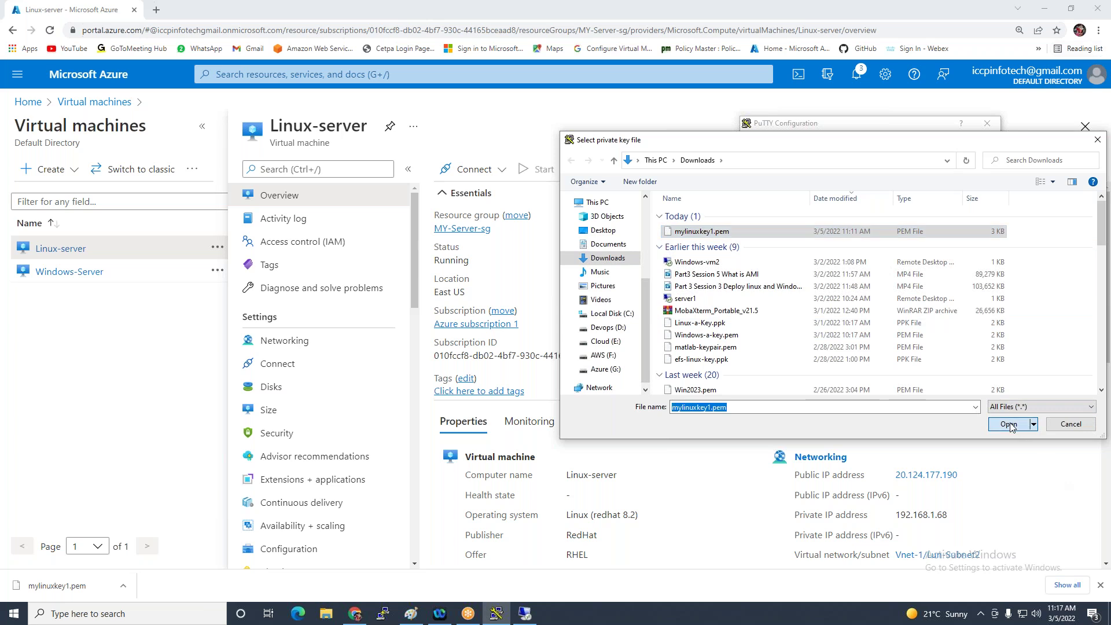
Try to connect to Linux-server, accepting its host key and logging in as azureuser, and dismiss the session
left_click(920, 360)
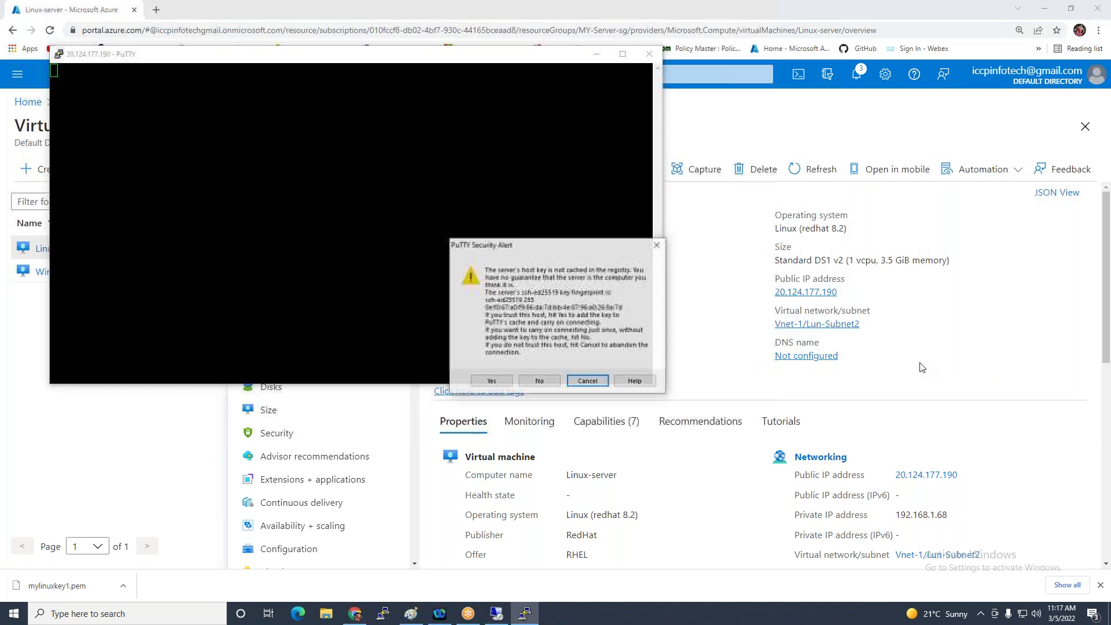
left_click(491, 380)
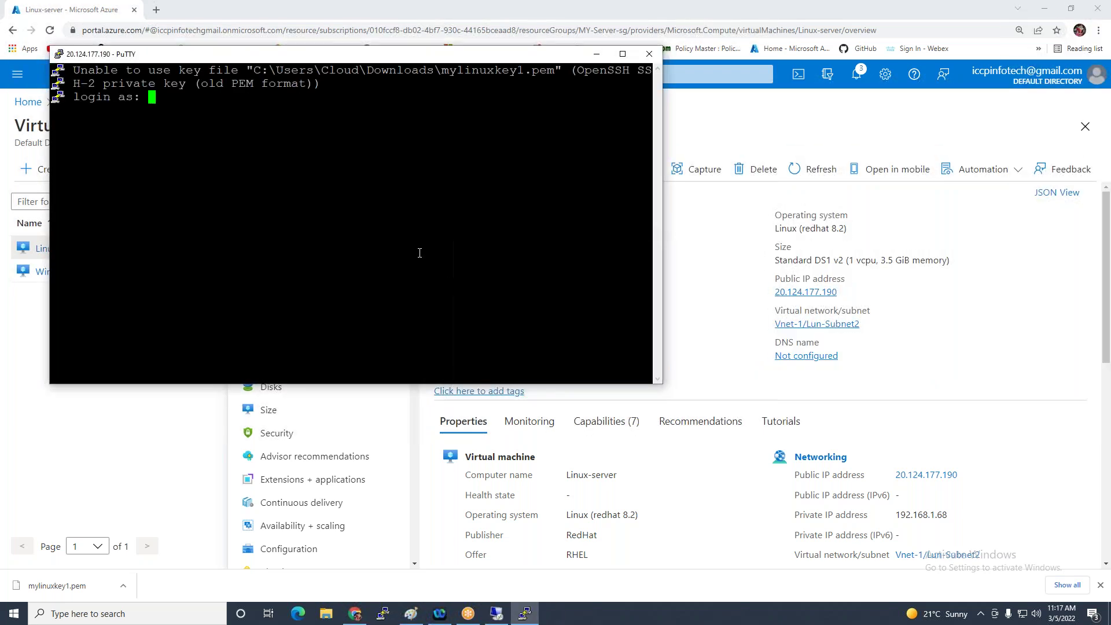
type("azureuser")
key("Return")
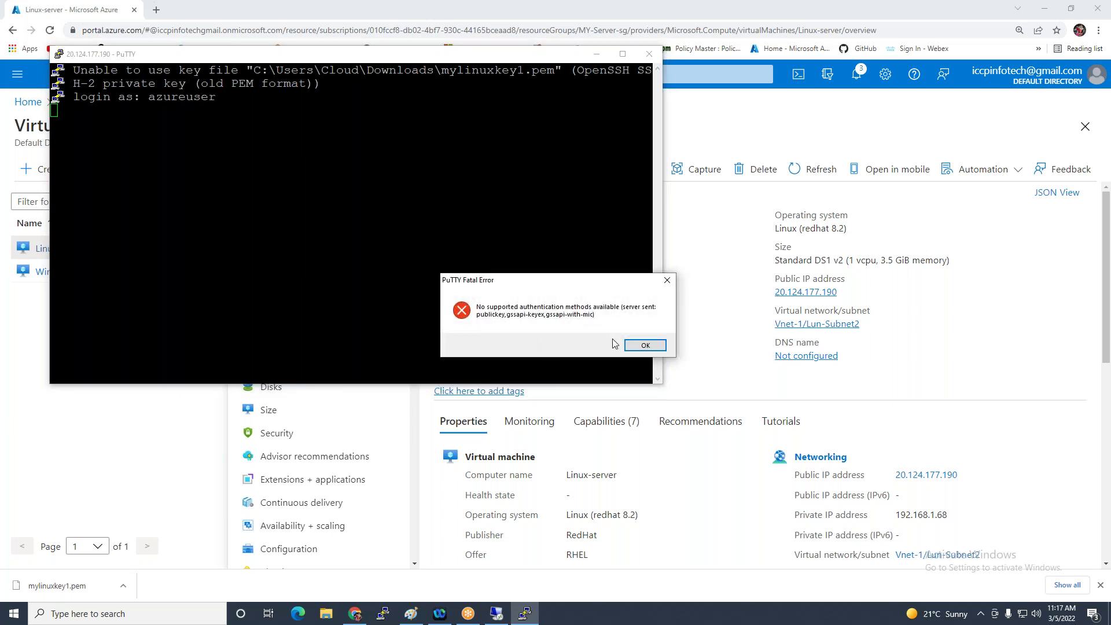
left_click(644, 345)
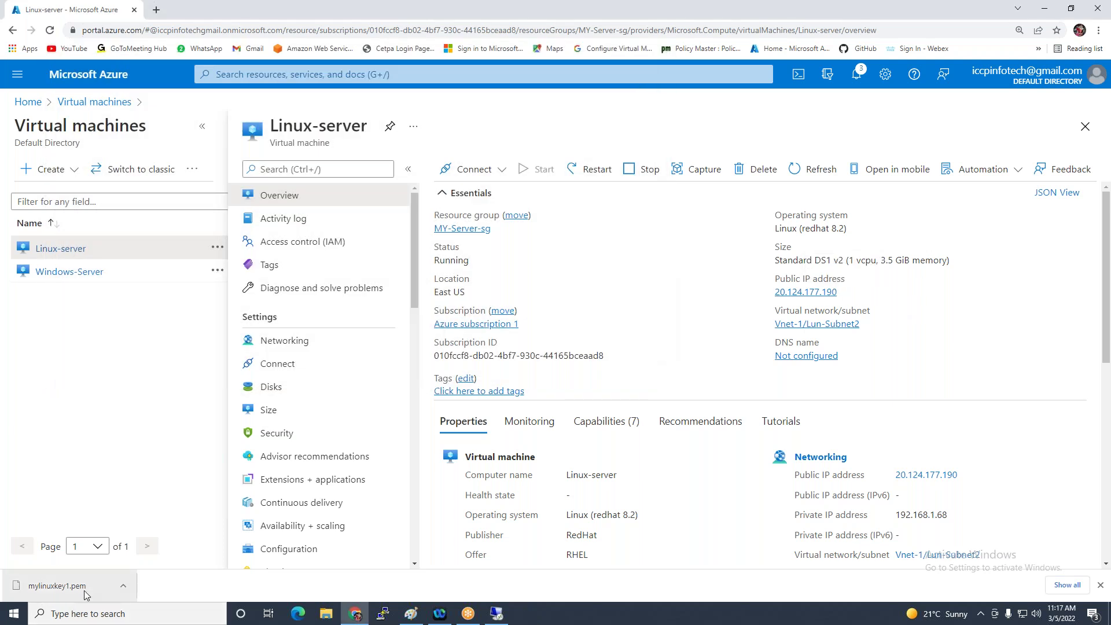
left_click(1066, 412)
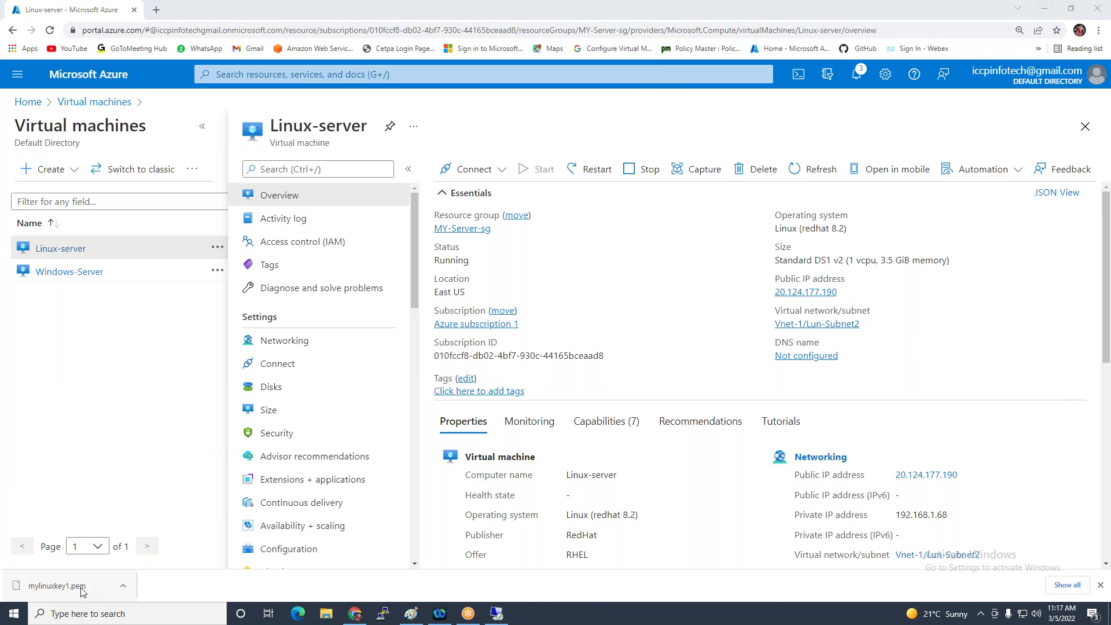
left_click(144, 614)
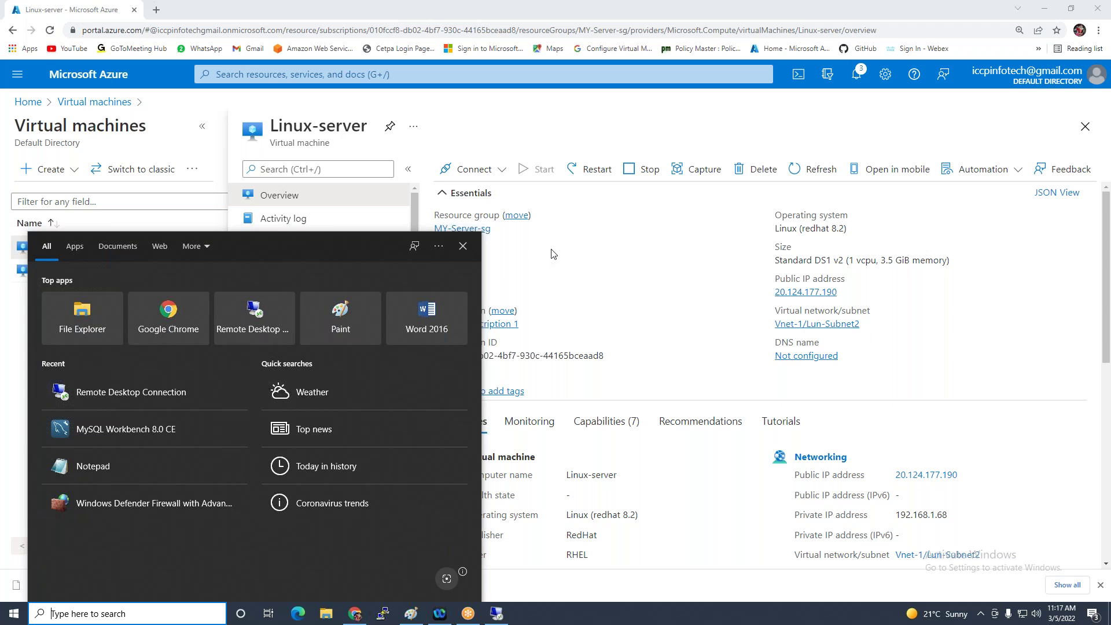
left_click(597, 247)
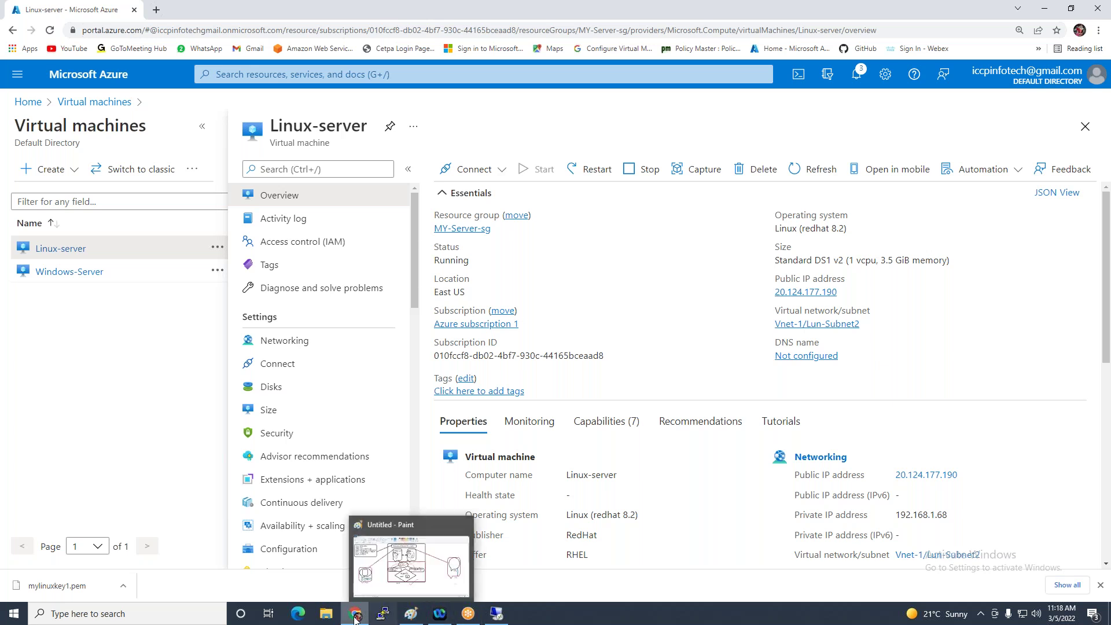
mouse_move(412, 614)
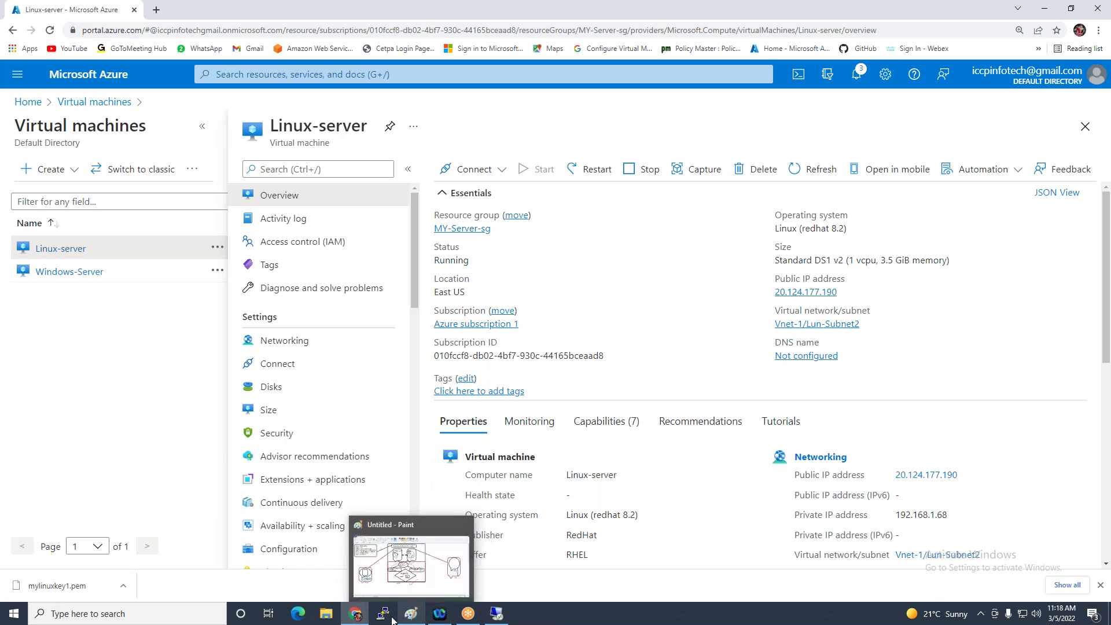
Switch to File Explorer, browse to the aws keys folder inside data Office pc on Cloud (E:), and launch puttygen64
left_click(327, 617)
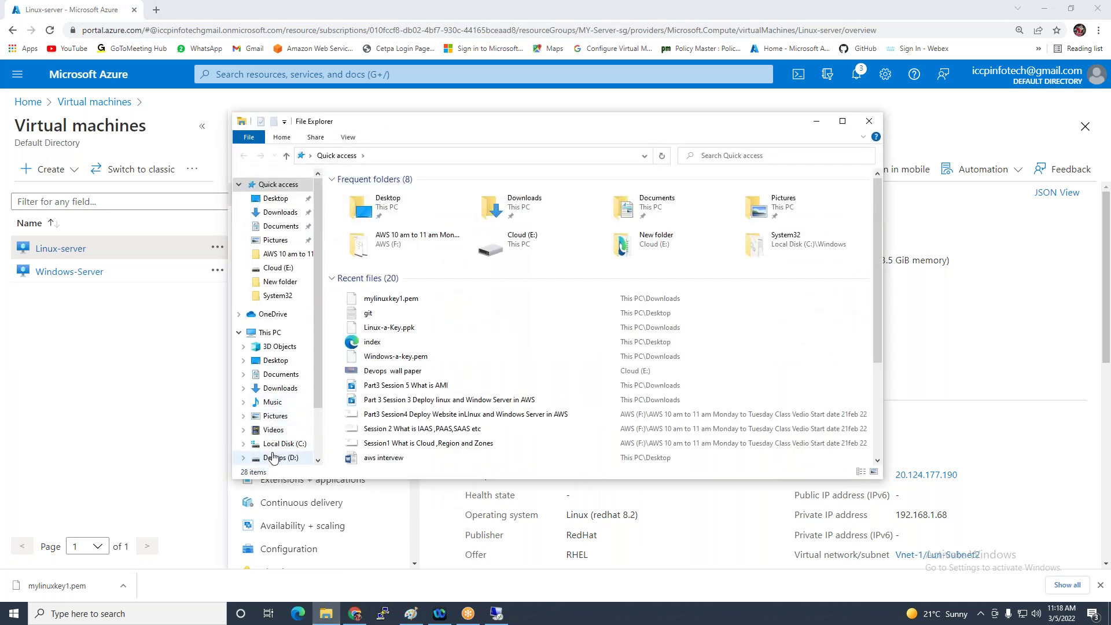
left_click(274, 458)
left_click(275, 444)
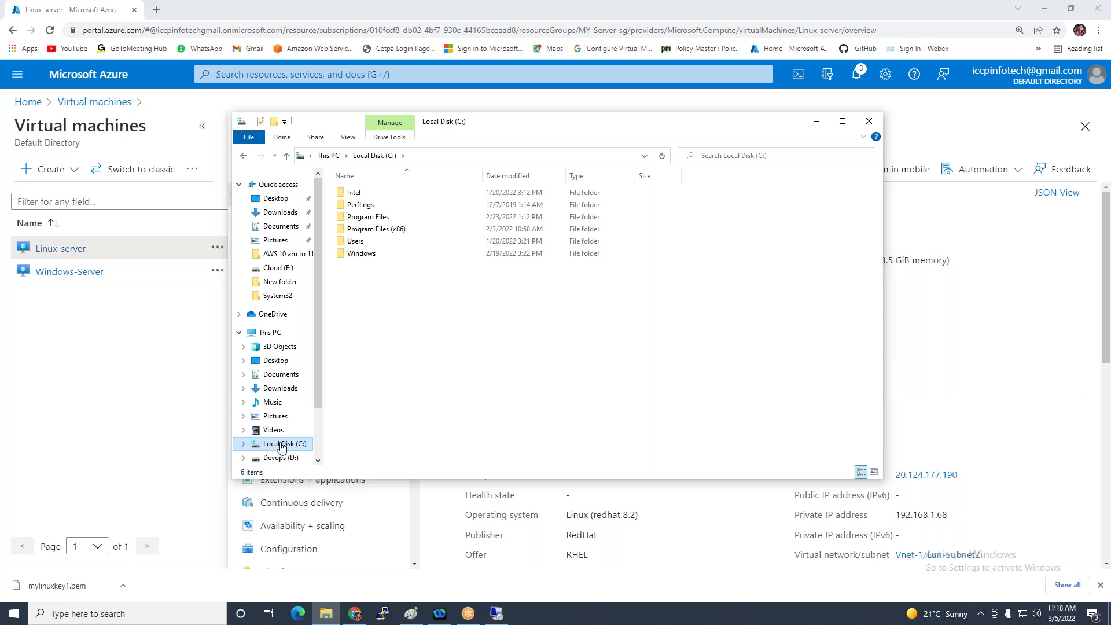
scroll(278, 440, "down", 1)
left_click(282, 438)
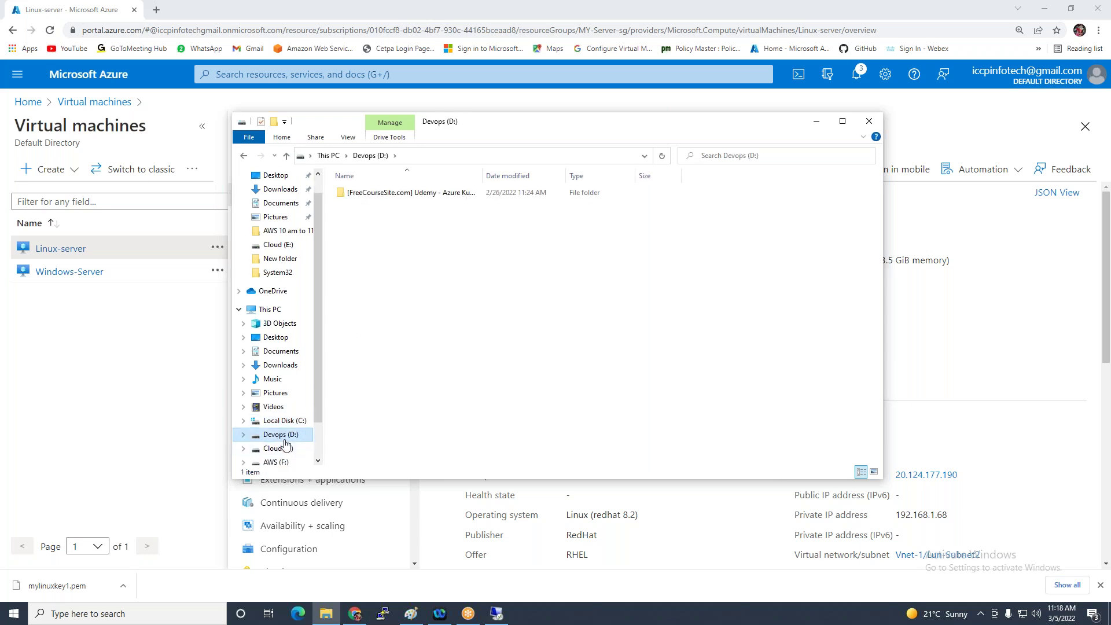
left_click(276, 450)
double_click(368, 192)
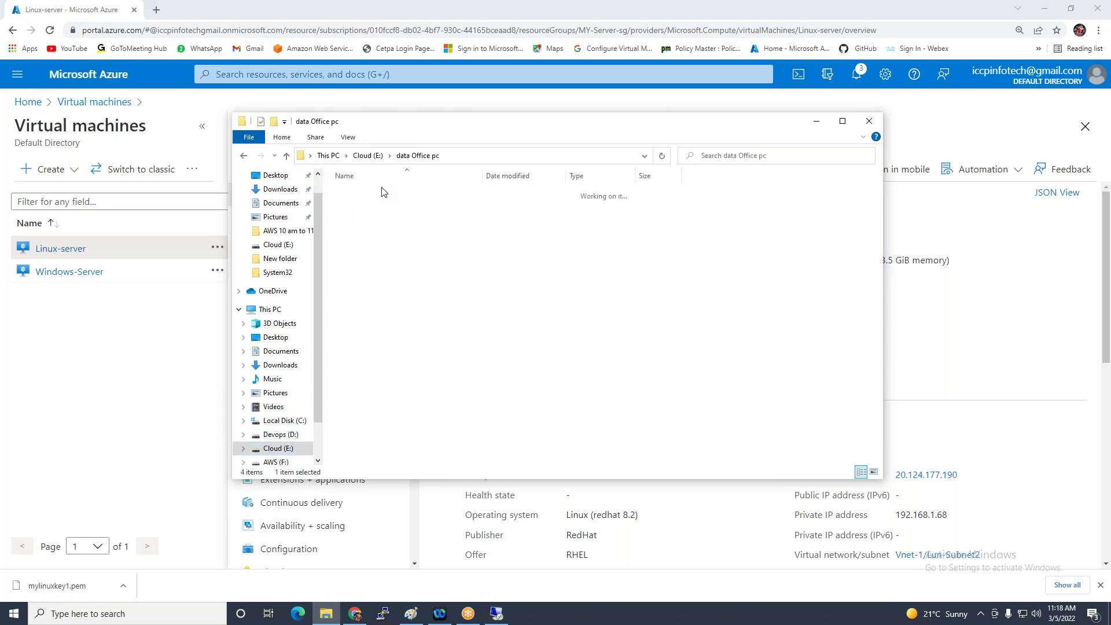
double_click(359, 205)
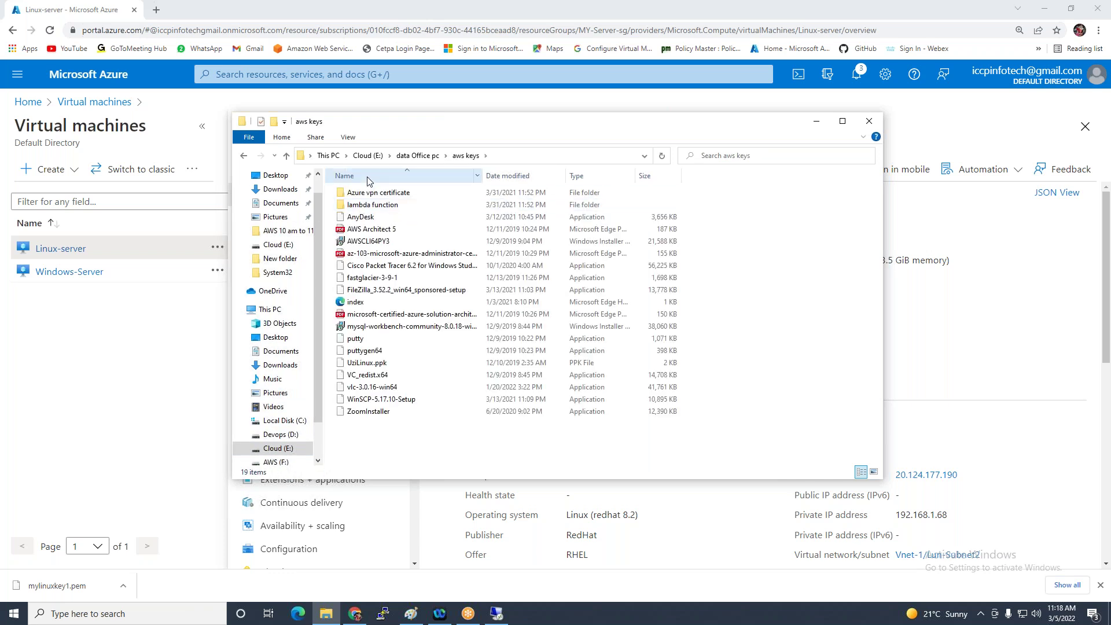
double_click(364, 351)
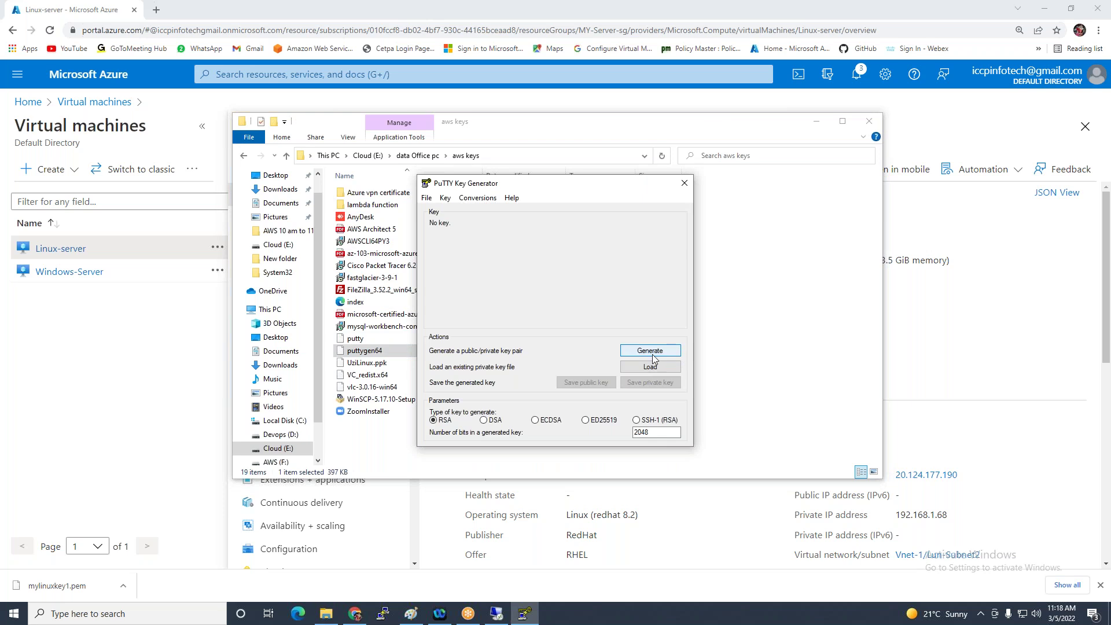
Load mylinuxkey1.pem from Downloads into PuTTY Key Generator, listing all file types, and acknowledge the import
left_click(650, 367)
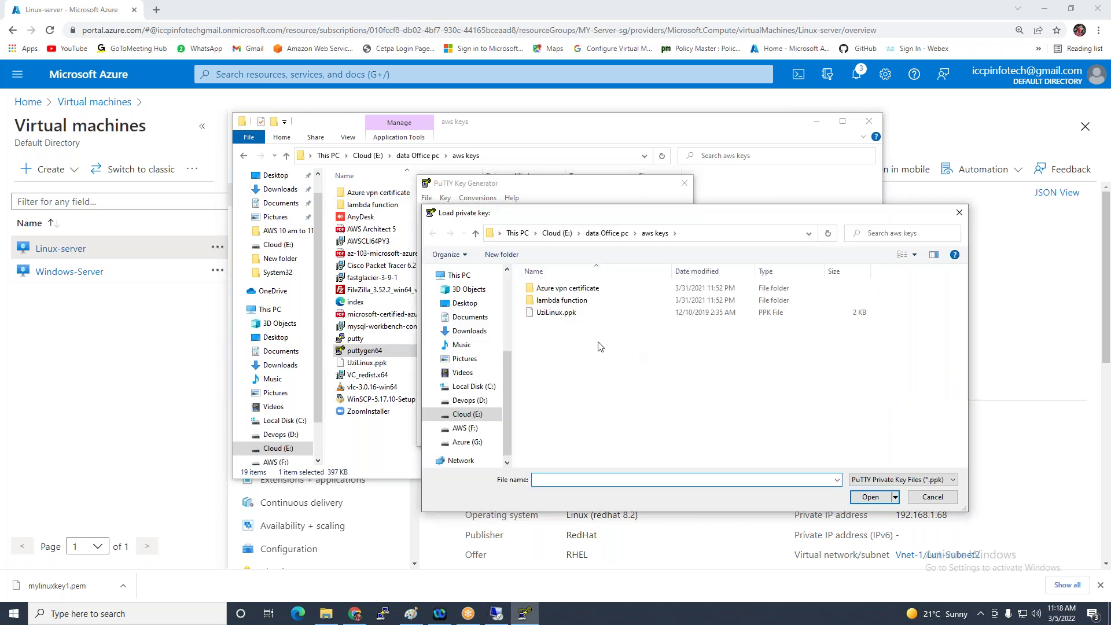
left_click(471, 336)
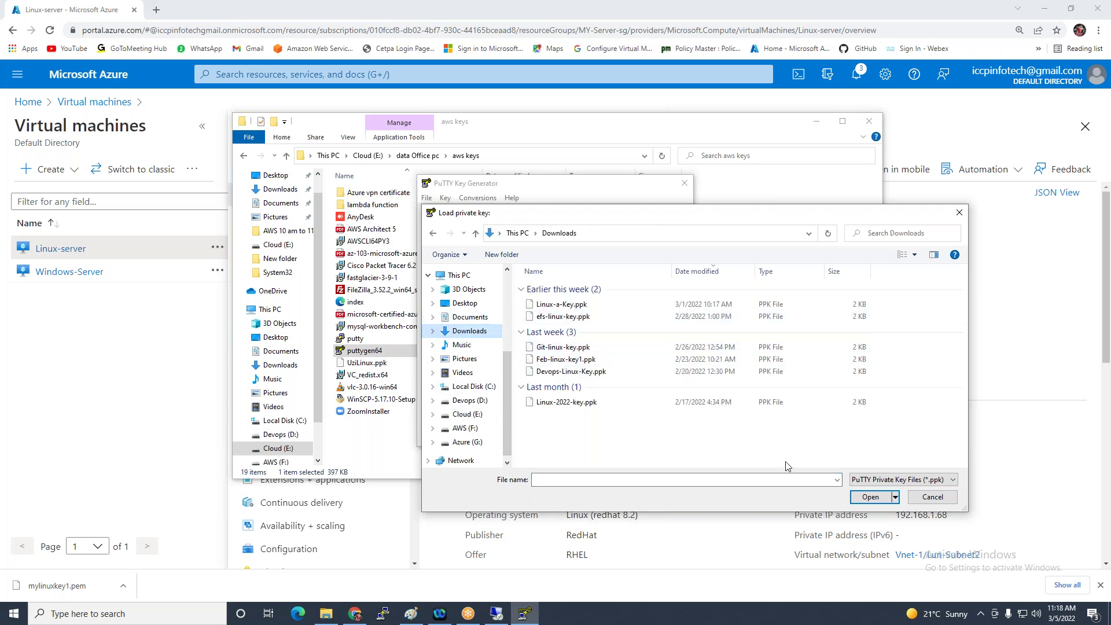
left_click(952, 481)
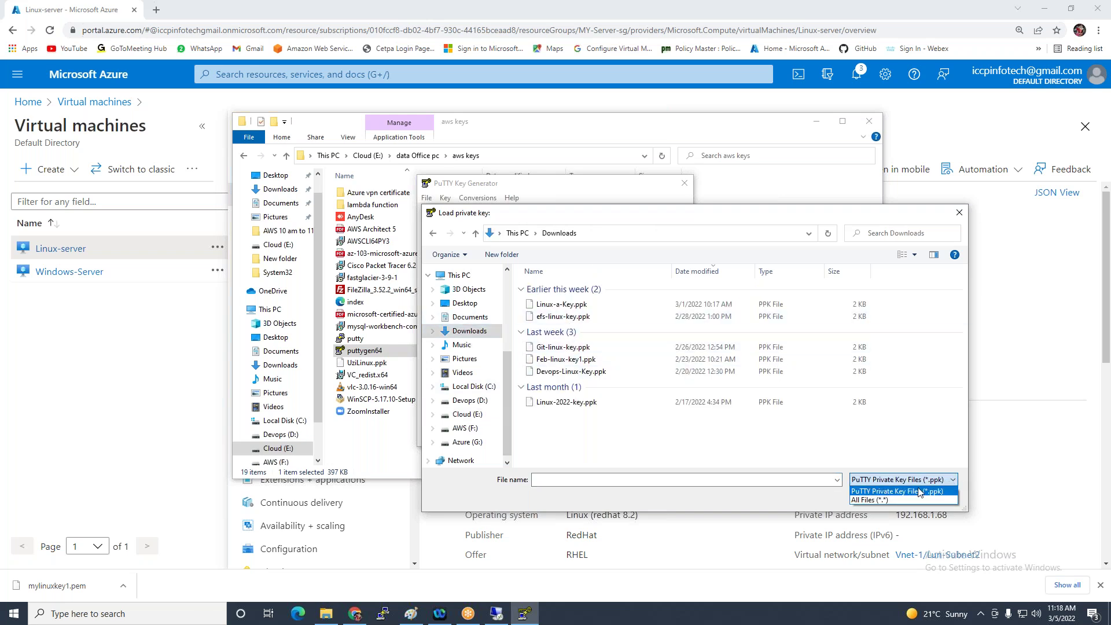
left_click(906, 501)
left_click(564, 305)
left_click(873, 501)
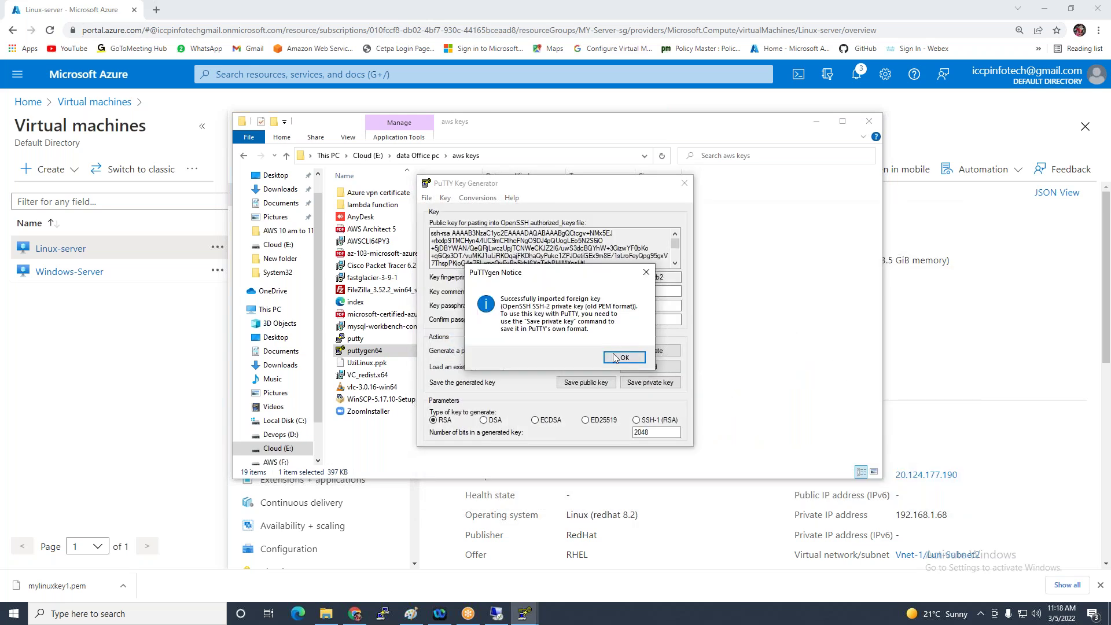
left_click(616, 359)
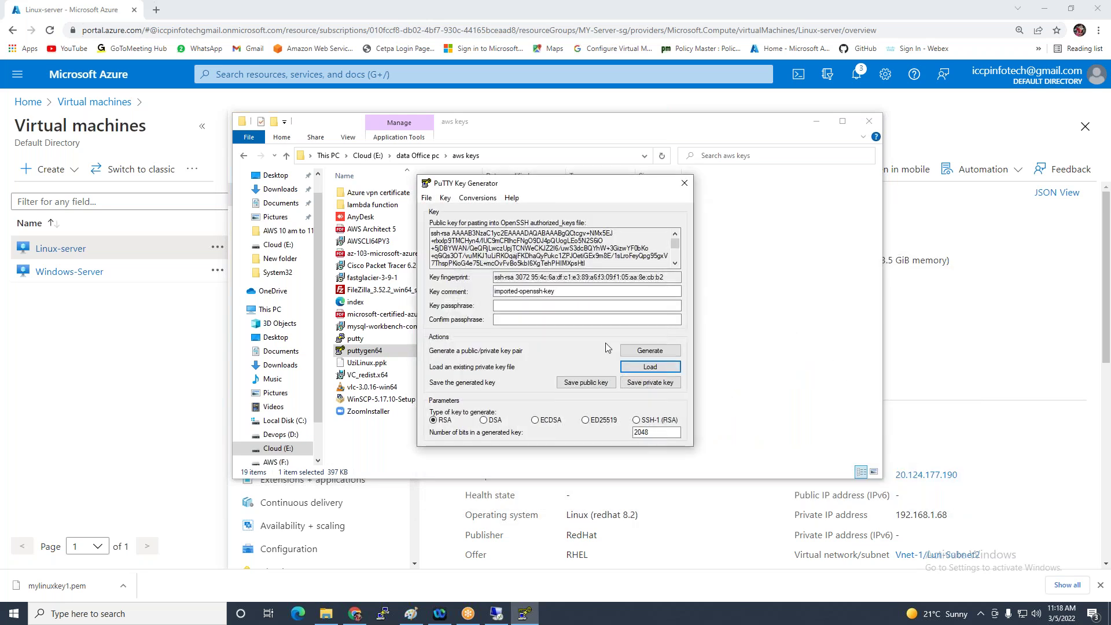
Save the private key without a passphrase as azurelinux in Downloads, and close the key generator and File Explorer
left_click(644, 384)
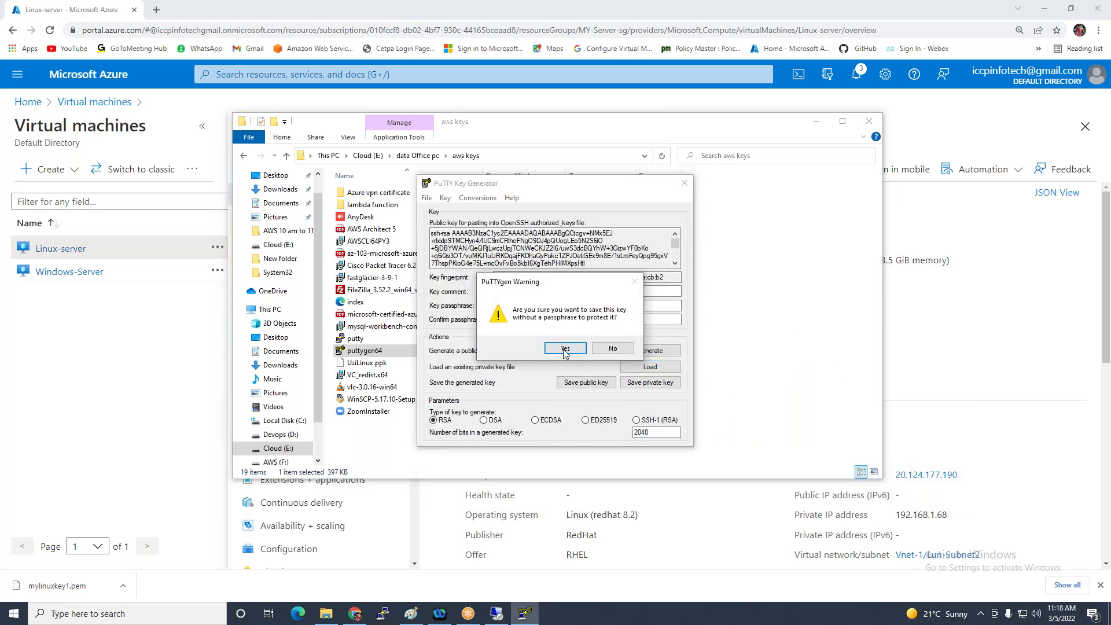
left_click(563, 348)
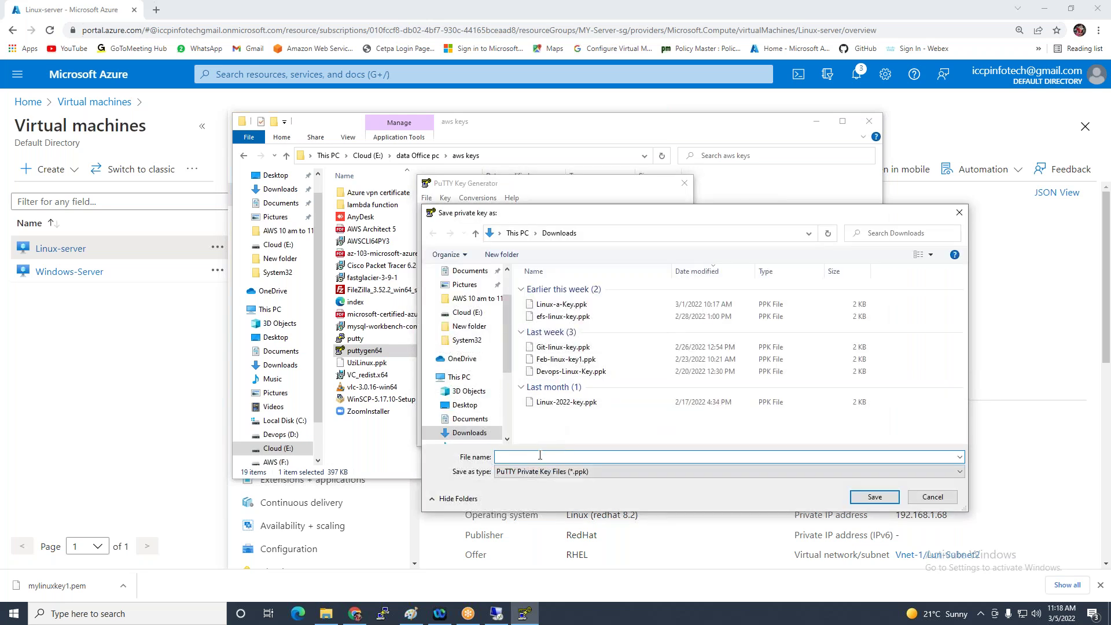
type("azurelinux")
left_click(876, 497)
left_click(684, 184)
left_click(869, 121)
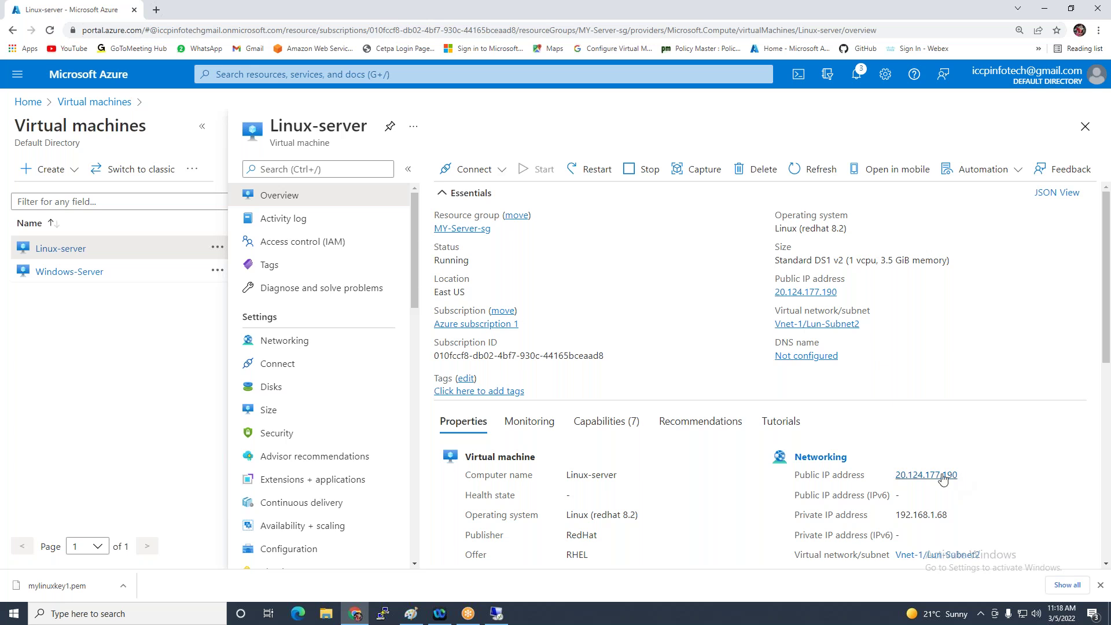
Copy Linux-server's public IP address and set 20.124.177.190 as the host name in a new PuTTY configuration
left_click(846, 292)
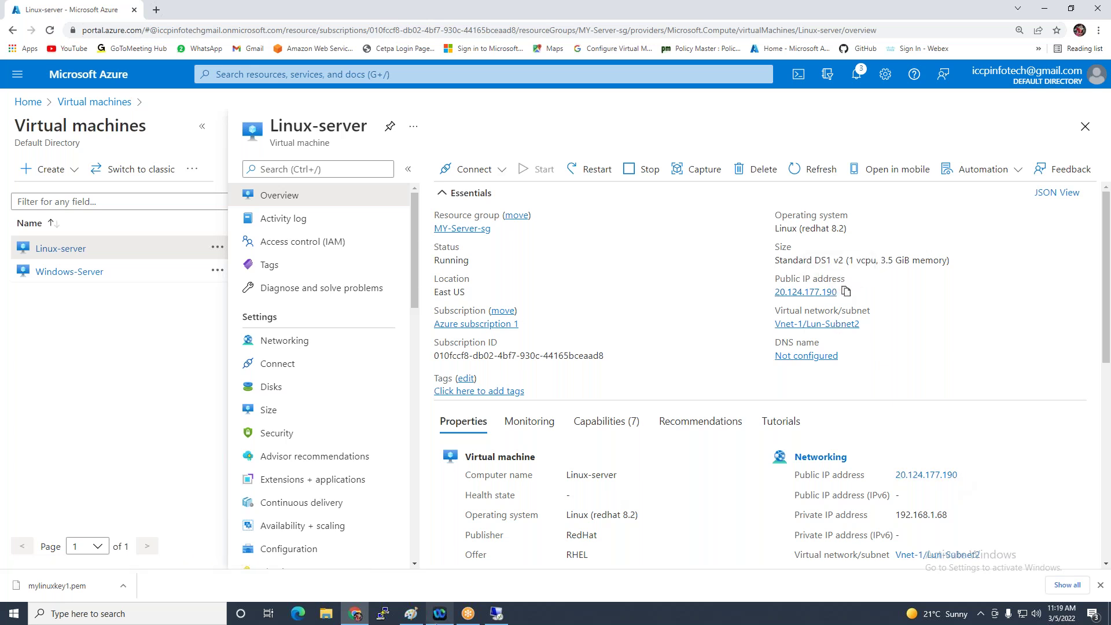
left_click(382, 614)
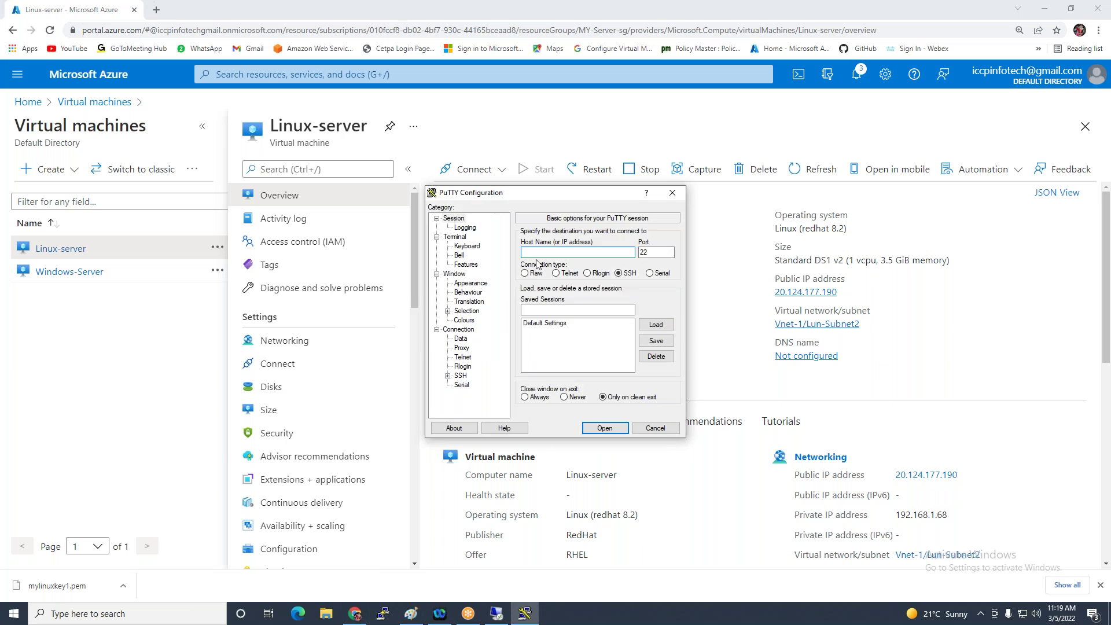
key("ctrl+v")
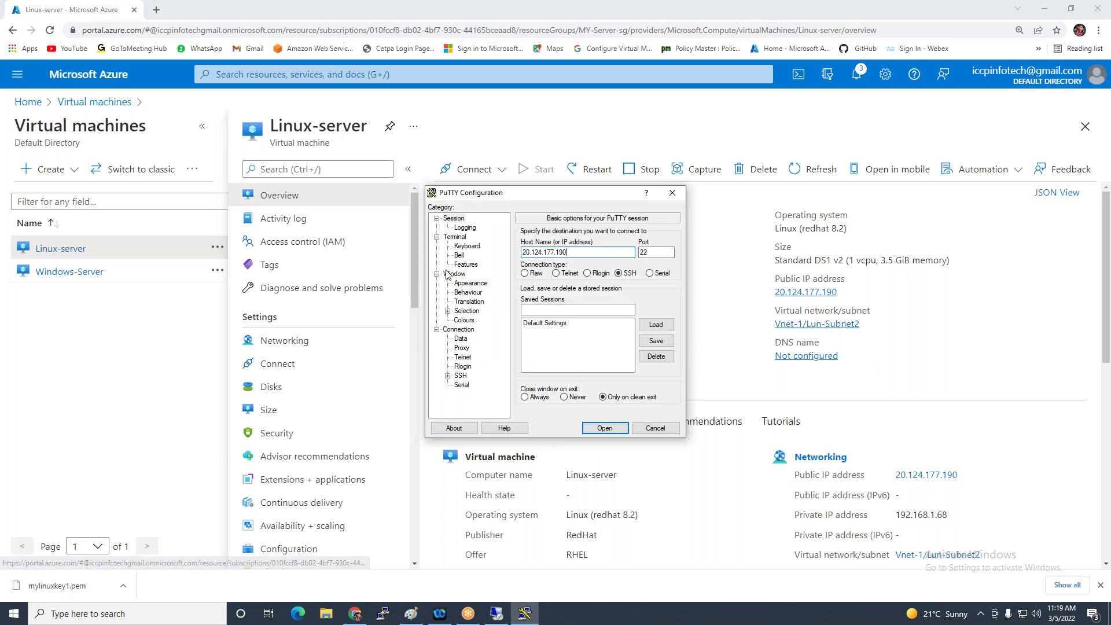
Set the terminal font of the new PuTTY session to Courier New at 16 point
left_click(470, 283)
left_click(656, 300)
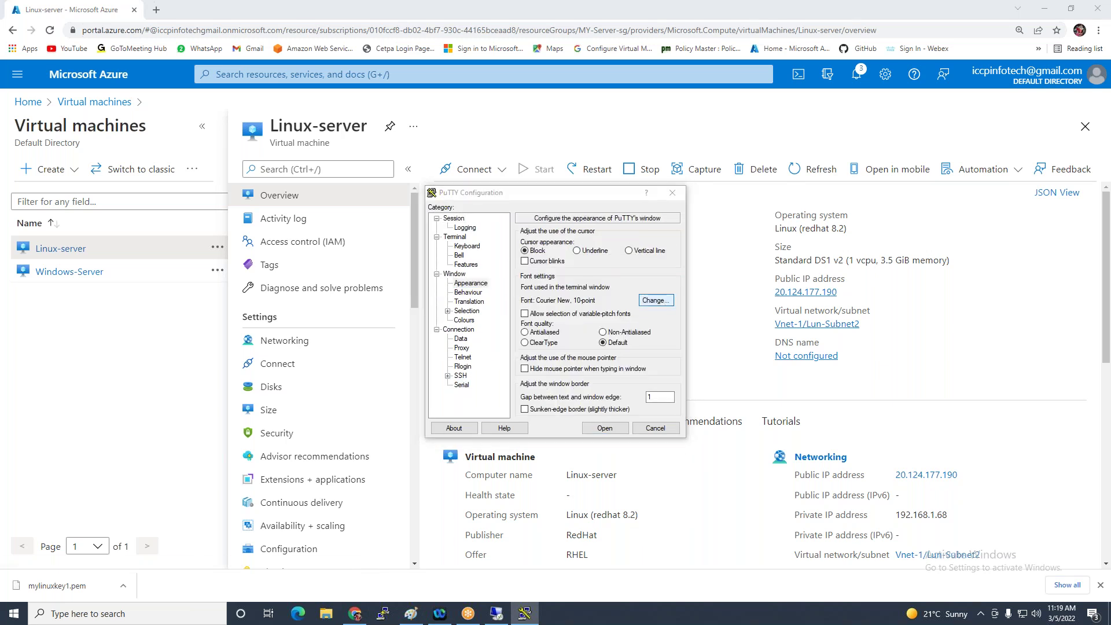
left_click(653, 344)
left_click(606, 514)
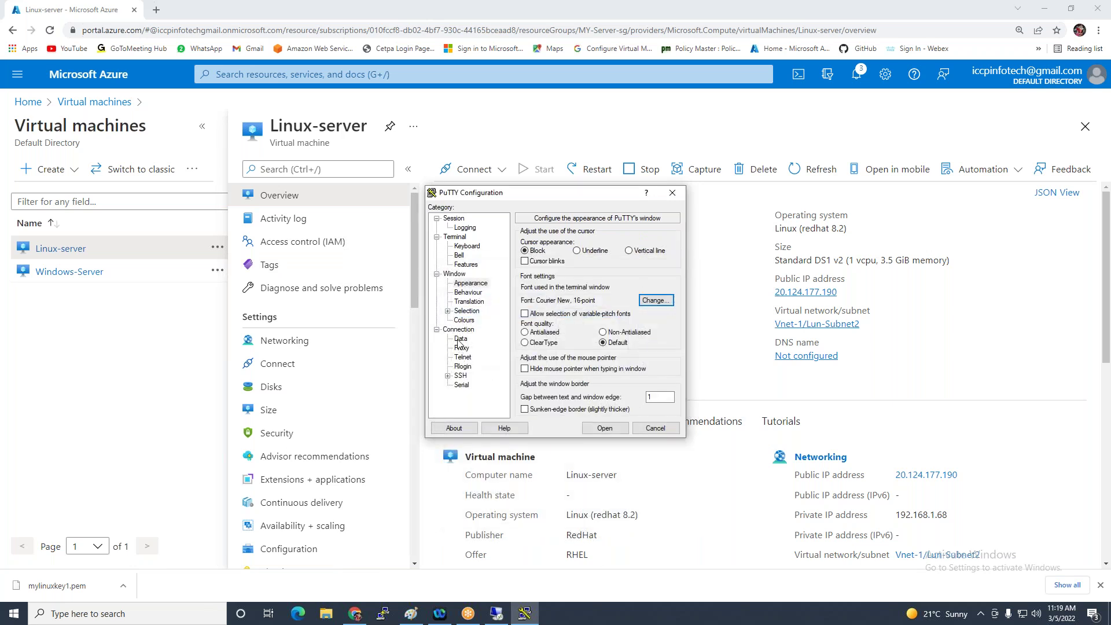
Use azurelinux.ppk from Downloads as the private key file for SSH authentication and open the connection
left_click(462, 376)
left_click(448, 376)
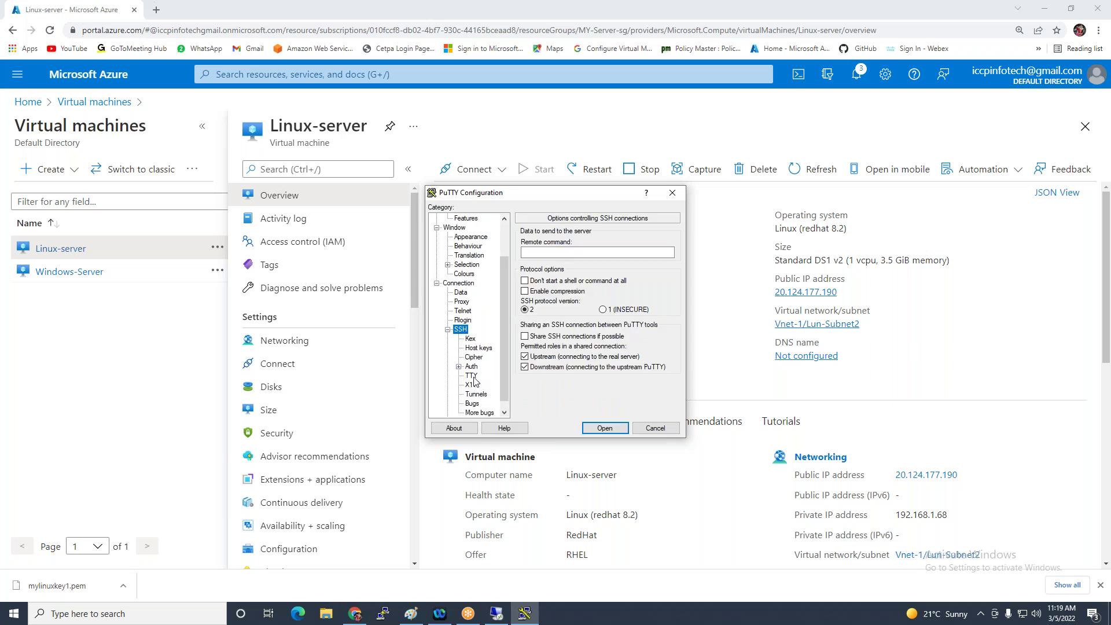
left_click(471, 367)
left_click(654, 352)
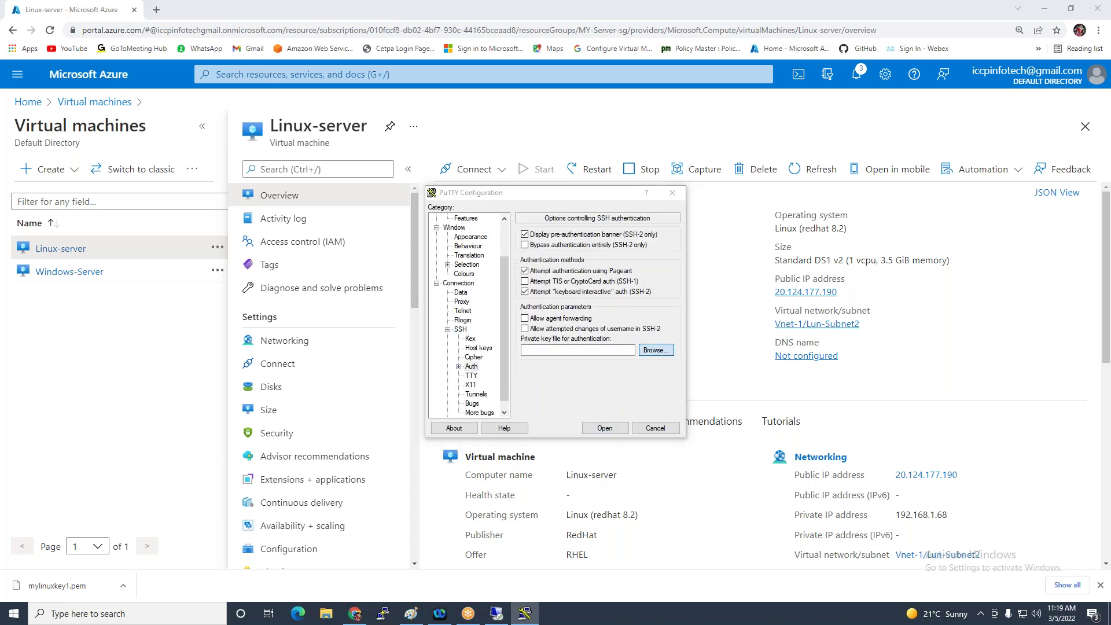
left_click(567, 301)
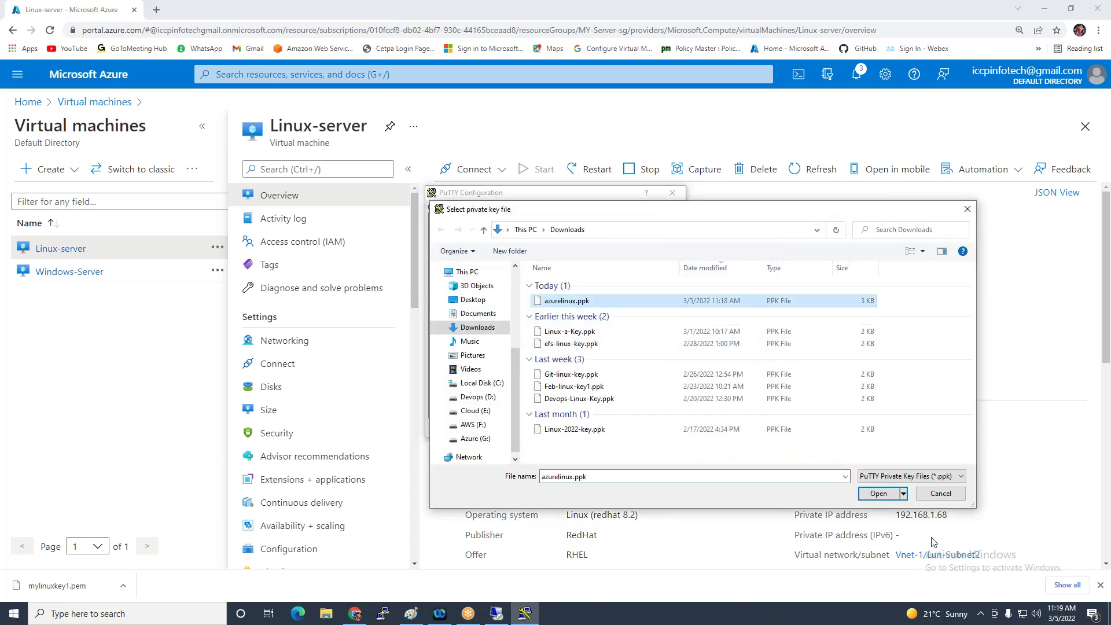
left_click(878, 493)
left_click(605, 428)
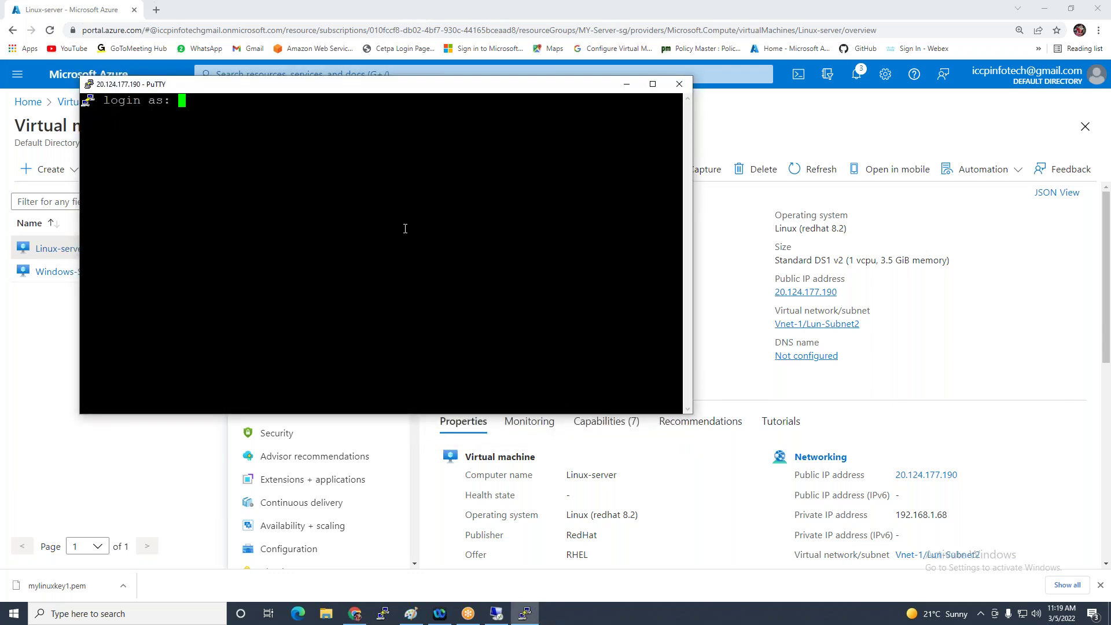
Log in to Linux-server as azureuser and enter several blank lines at the shell prompt
type("azureuser")
key("Return")
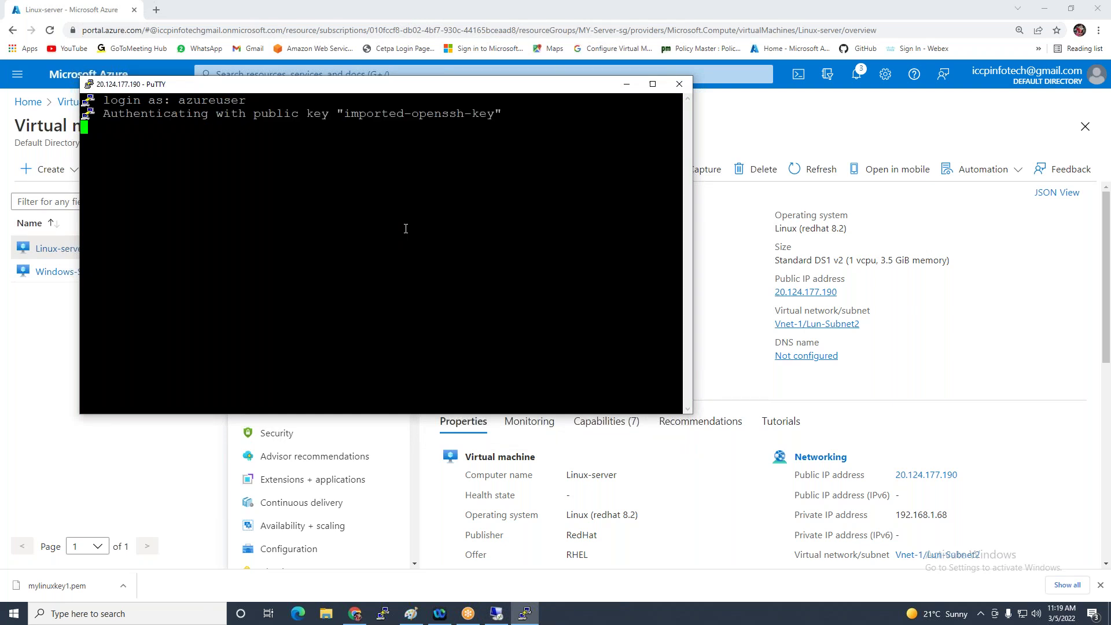
key("Return")
key("Return")
key("Return")
key("Return")
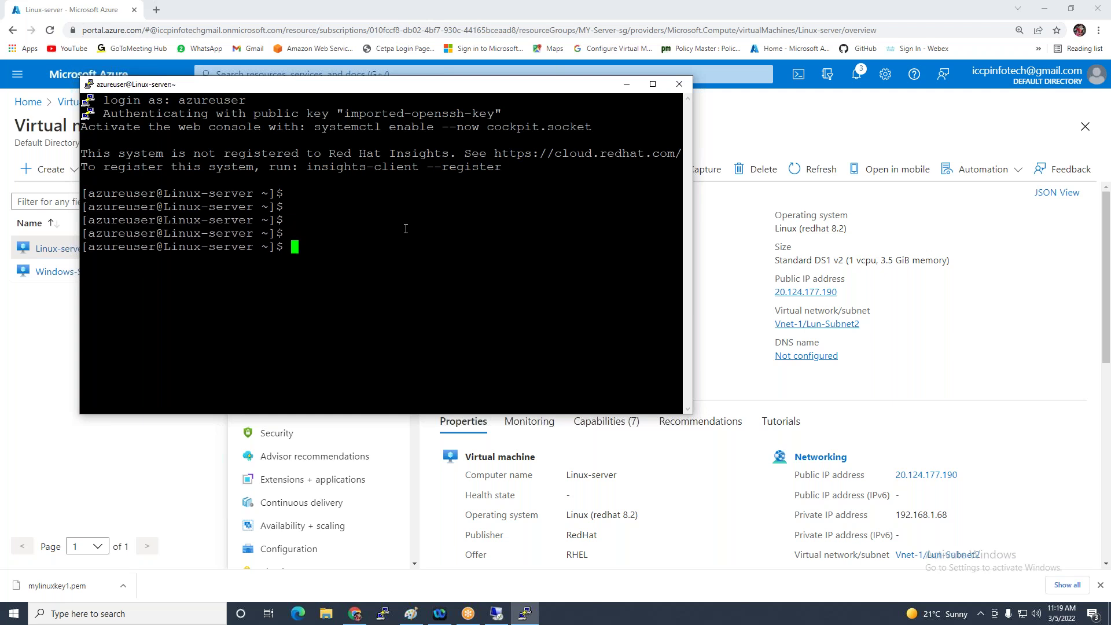
key("Return")
key("Return")
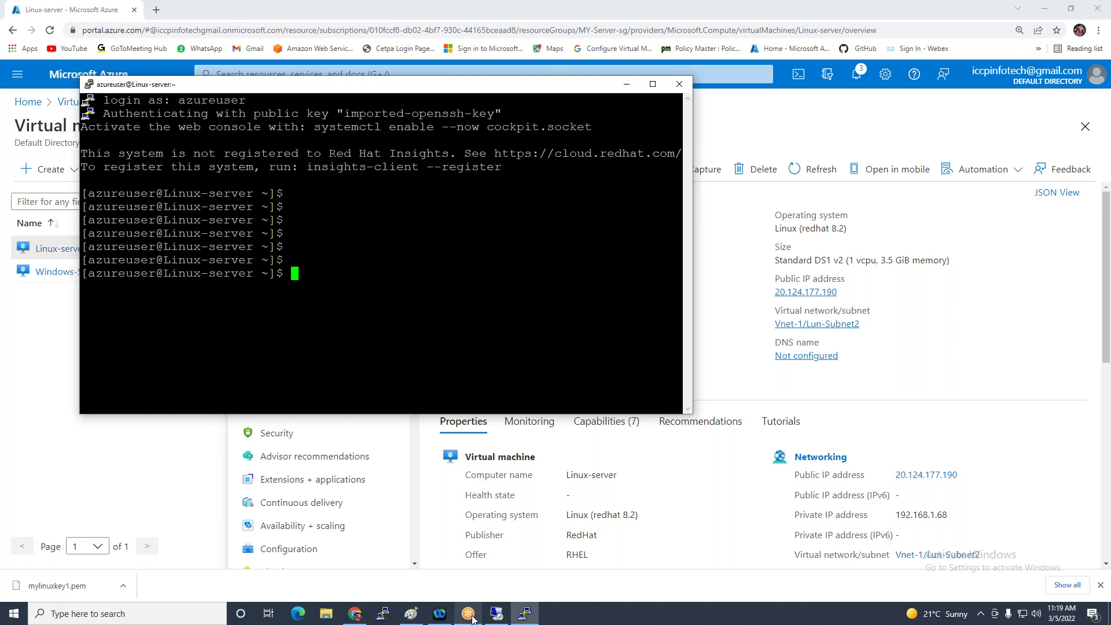
Restore the Windows-Server remote desktop session to a window and arrange it side by side with a narrowed PuTTY window
left_click(497, 616)
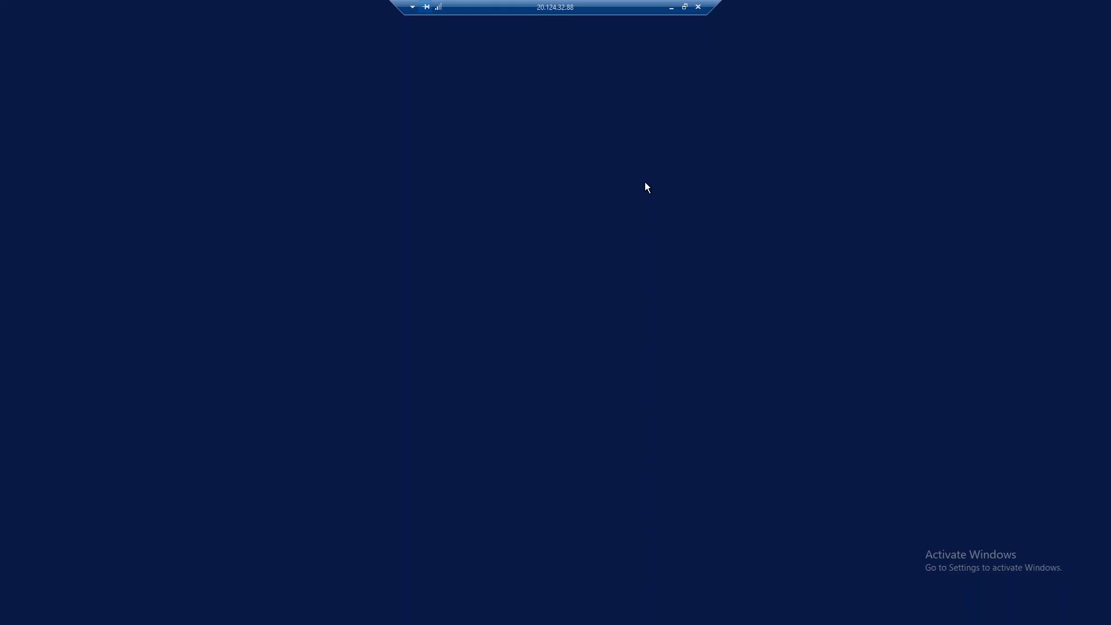
left_click(683, 7)
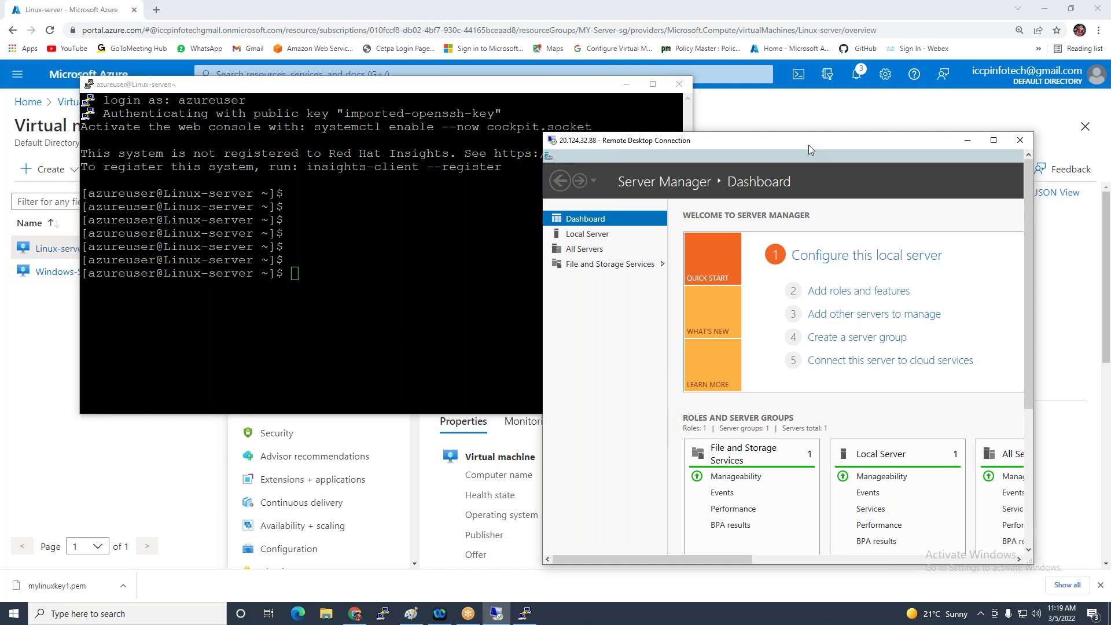
left_click_drag(804, 145, 835, 59)
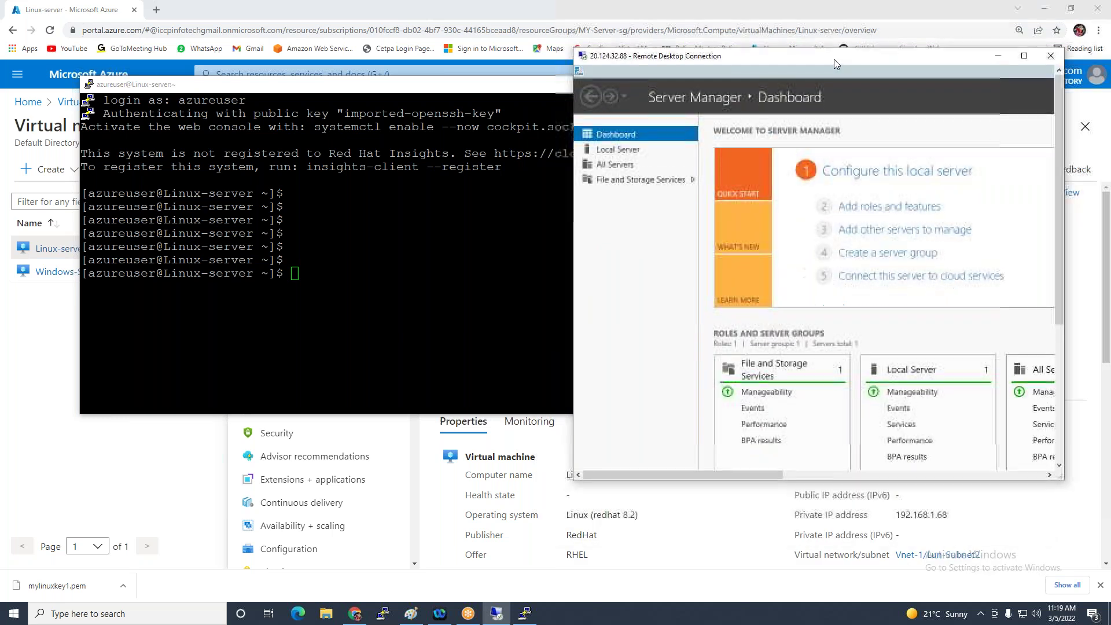
left_click(451, 87)
left_click_drag(451, 87, 389, 82)
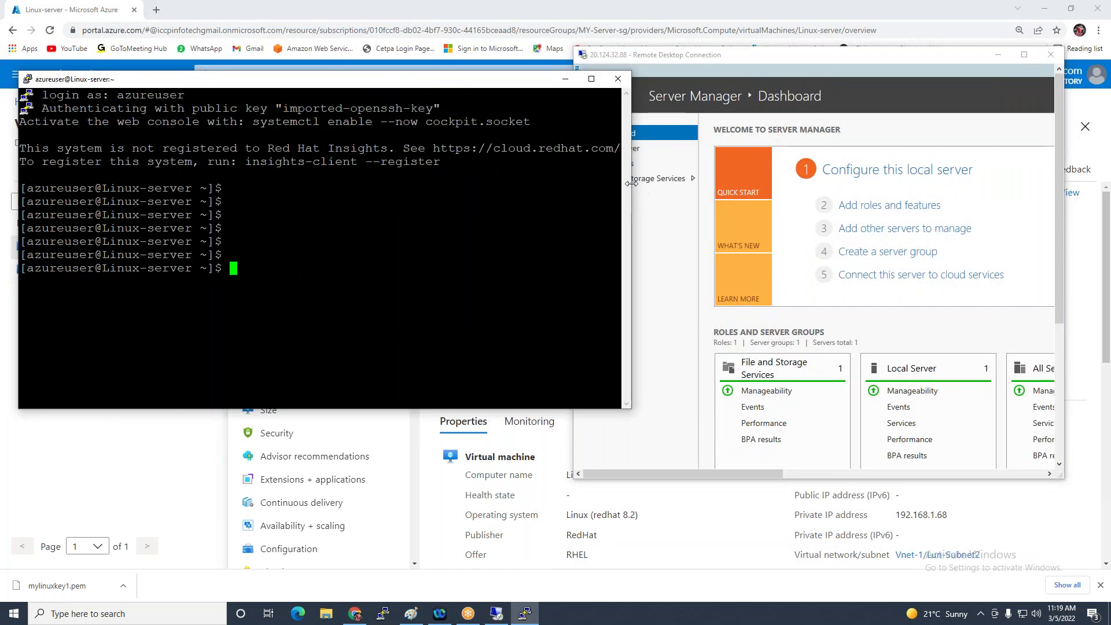
left_click_drag(631, 183, 555, 183)
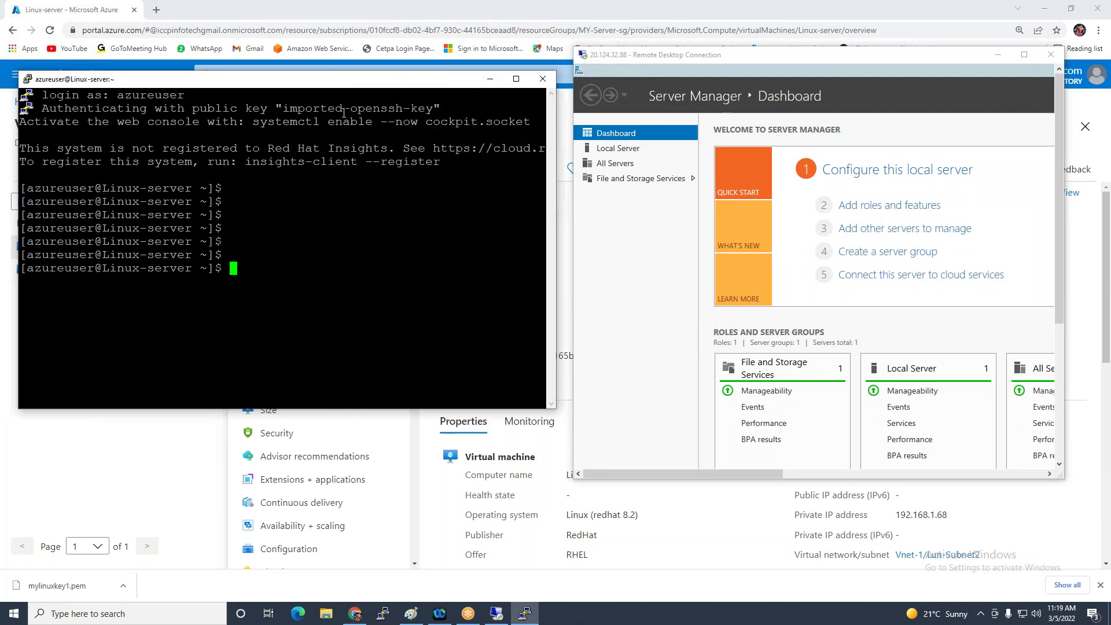
left_click_drag(340, 74, 344, 34)
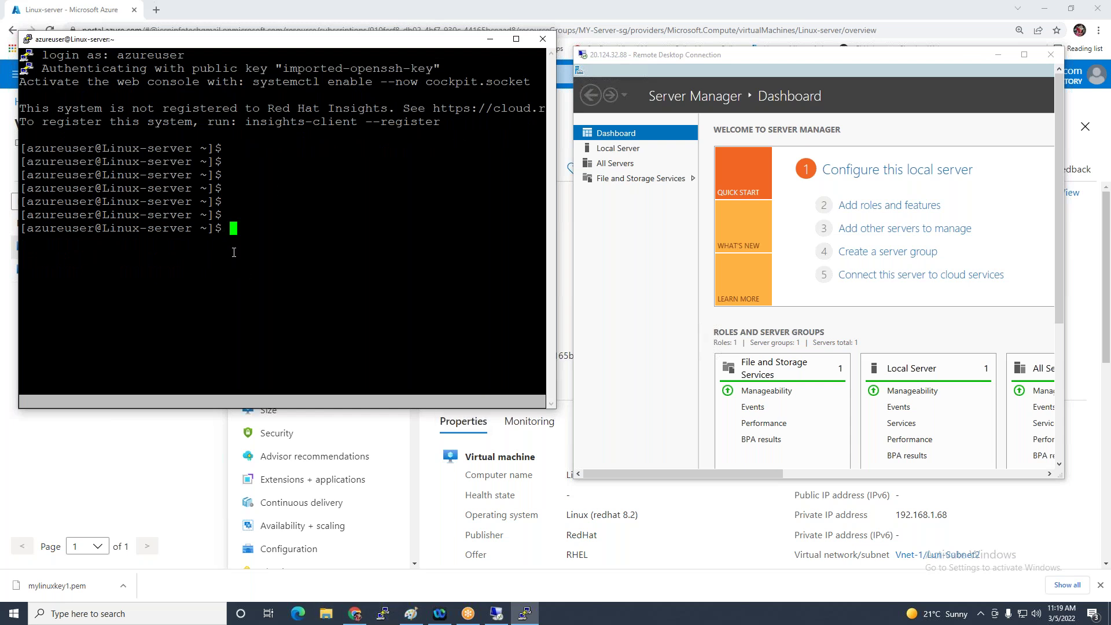
Switch to Paint and add the blue heading "Linux User-Mode" below the Azure diagram, beside the East-us label
left_click(411, 614)
scroll(675, 234, "down", 5)
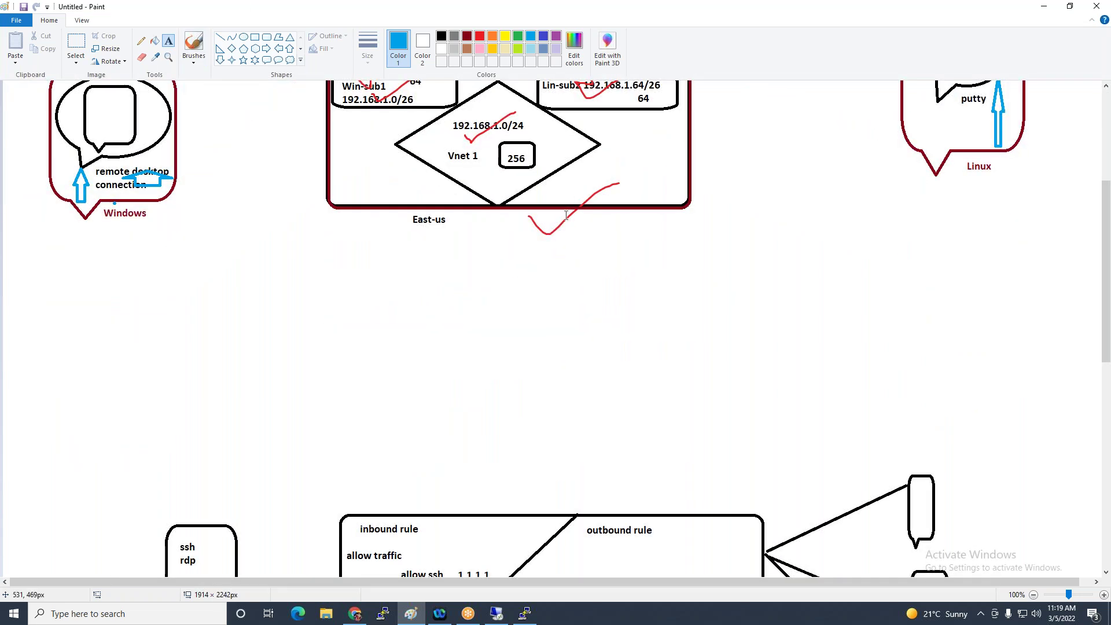
left_click(716, 216)
type("Linux U")
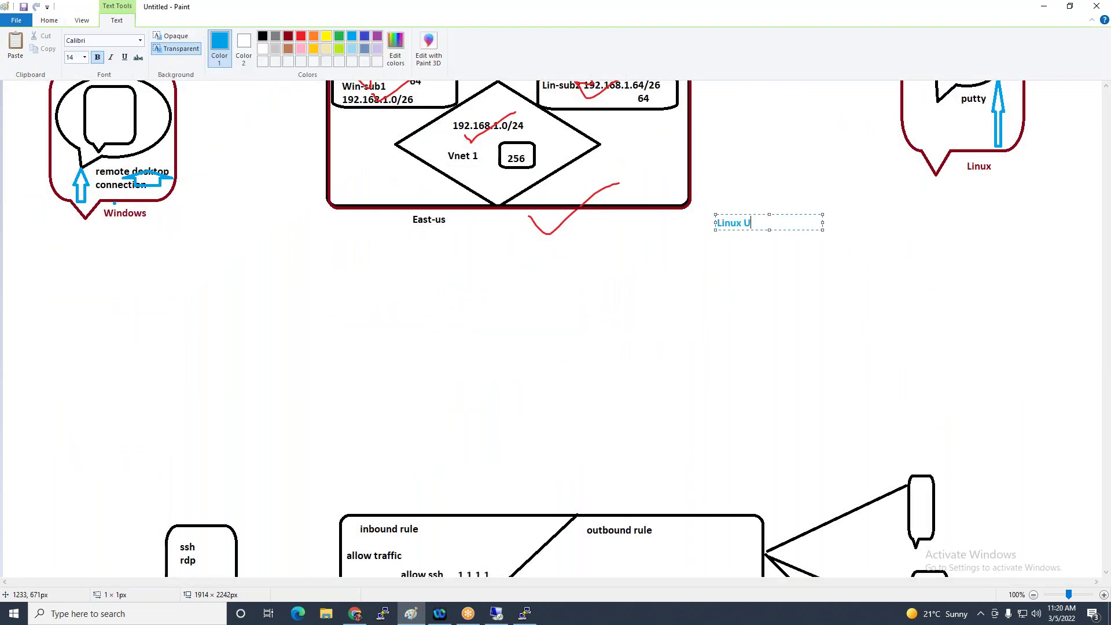
type("ser-Mode")
left_click(707, 278)
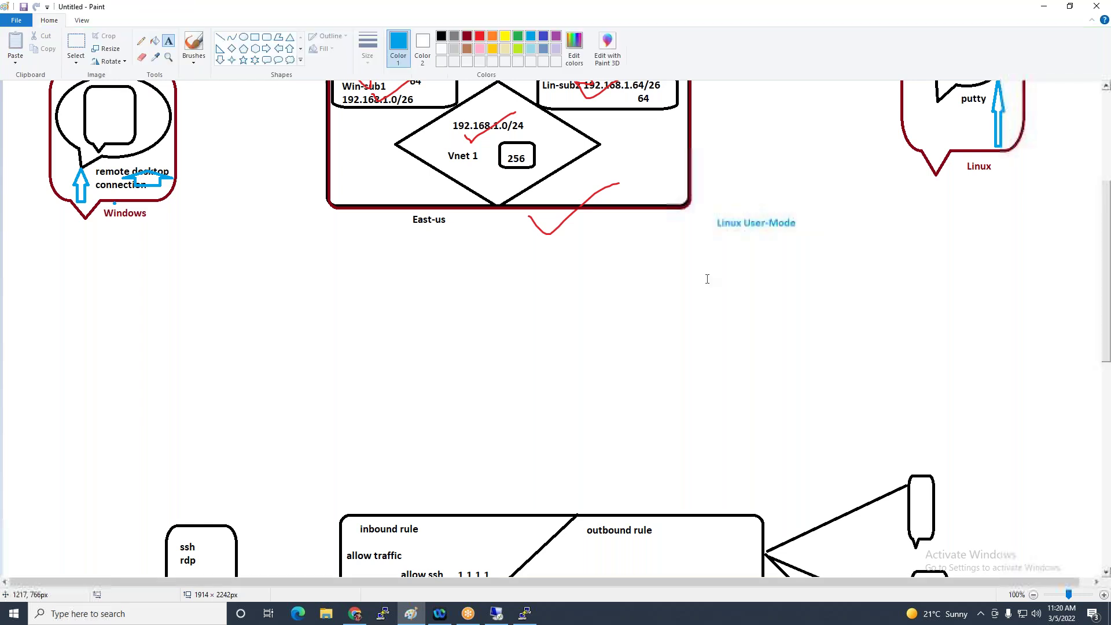
Below the Linux User-Mode heading, add the lines "Normal user ---------------- $" and "Super user---- admin--- root ----------- #"
left_click(233, 166)
left_click(231, 126)
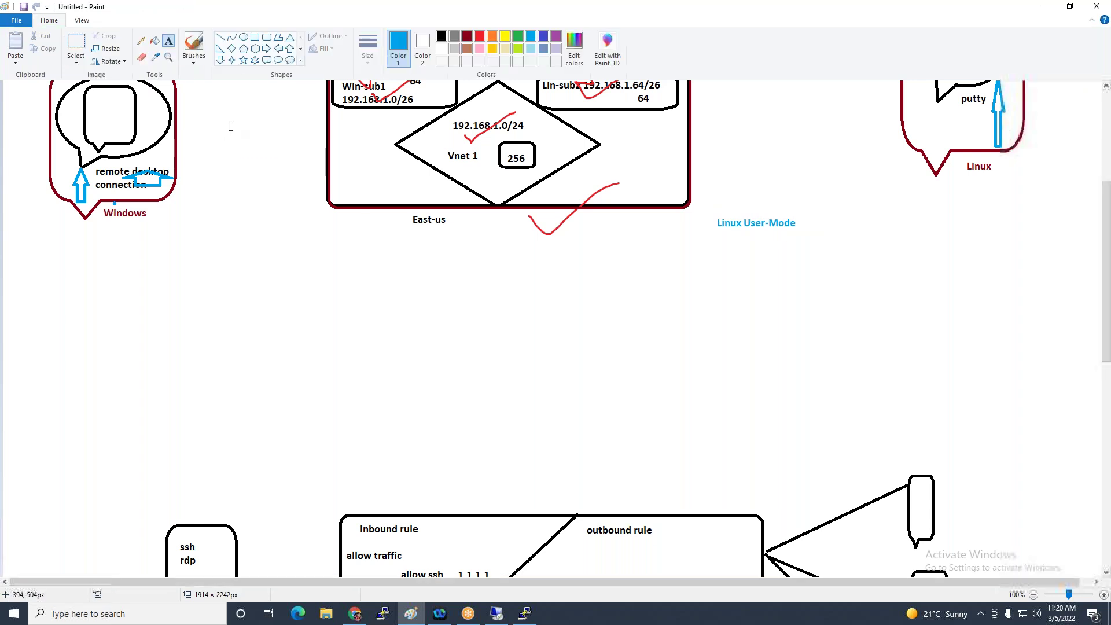
left_click(194, 41)
left_click(168, 42)
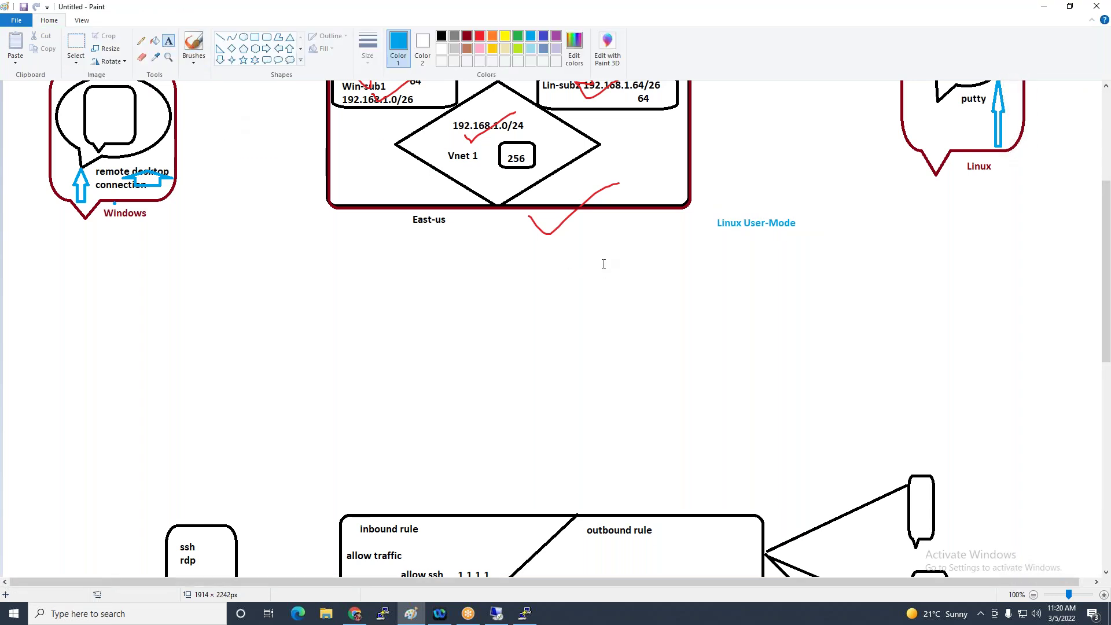
left_click_drag(653, 242, 978, 293)
type("Normal user")
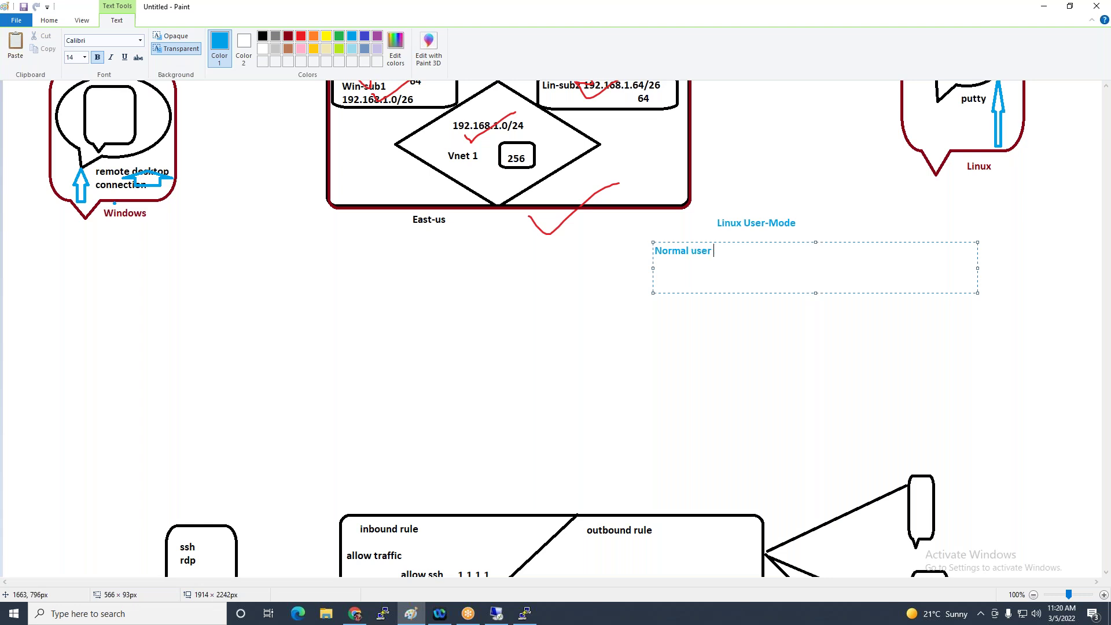
type(" ---------------- $")
key("Return")
type("Super user----")
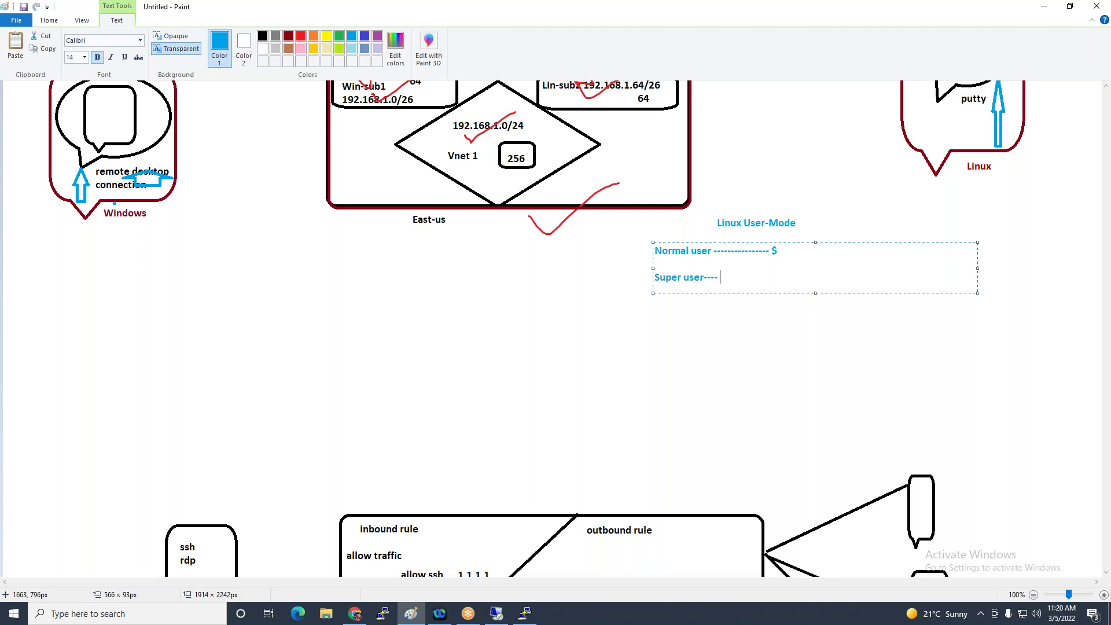
type(" admin--- root ----------- #")
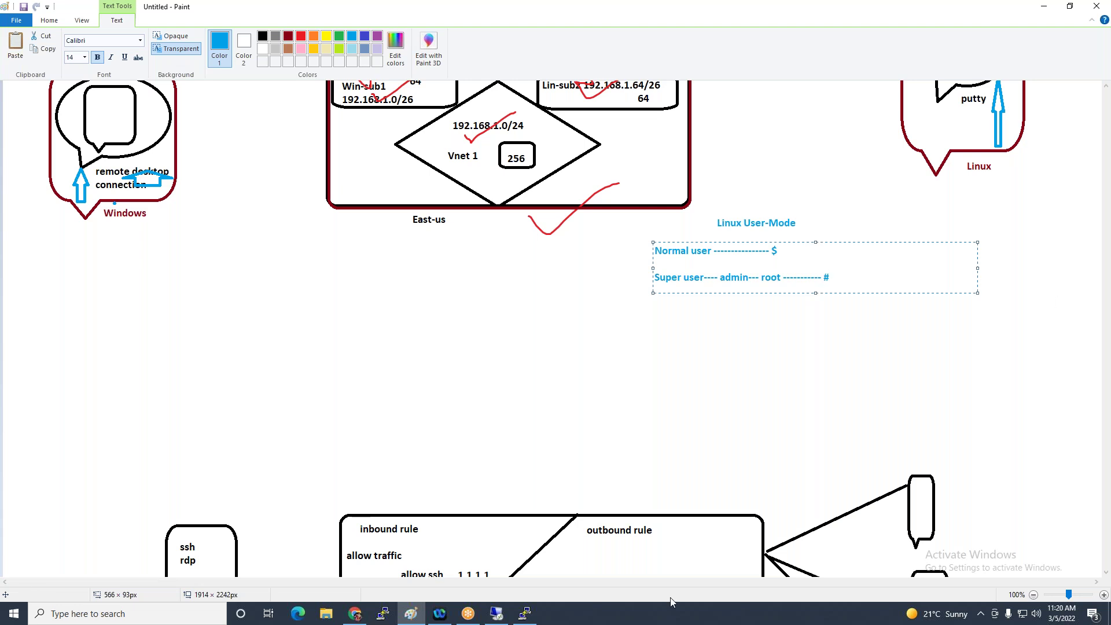
Switch to the PuTTY session, highlight its $ prompt, and change to the root user with sudo su -
left_click(525, 614)
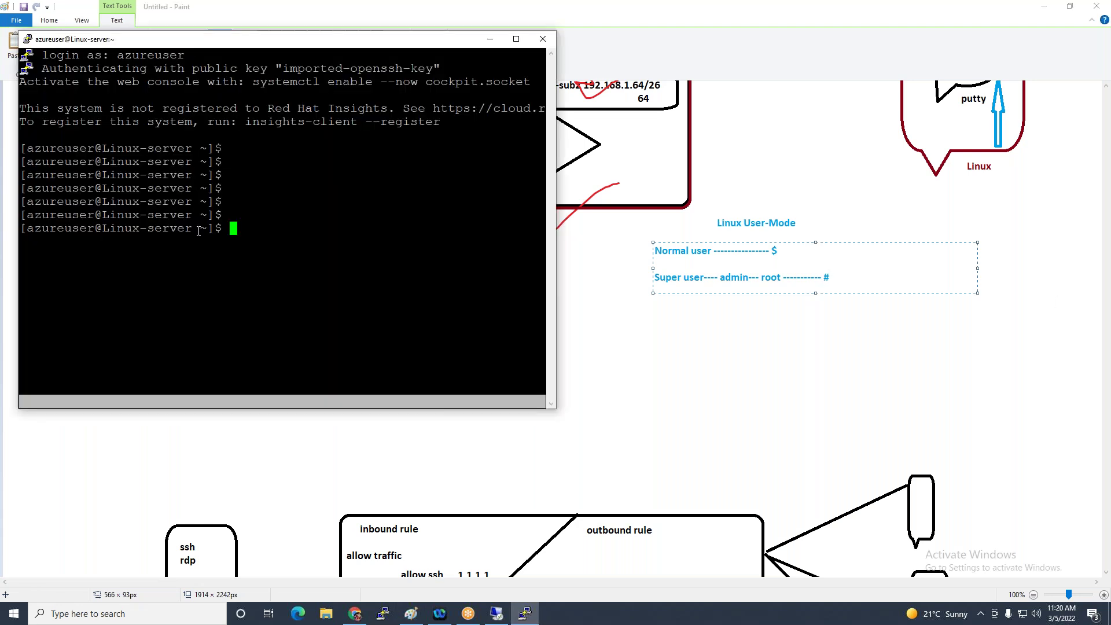
left_click_drag(222, 227, 211, 228)
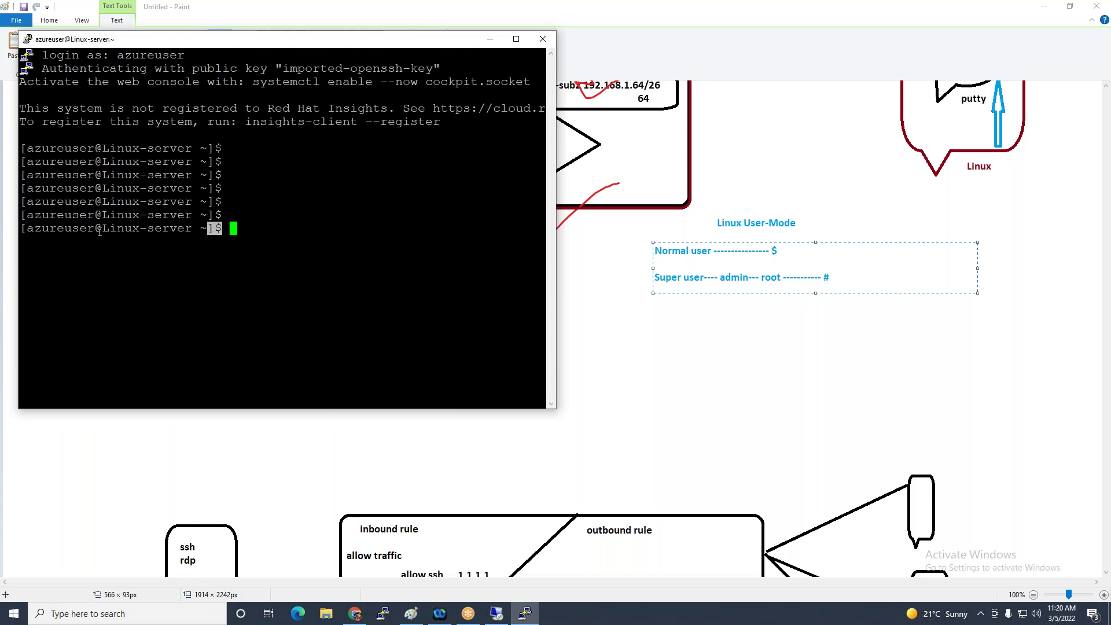
left_click(243, 218)
left_click(1093, 103)
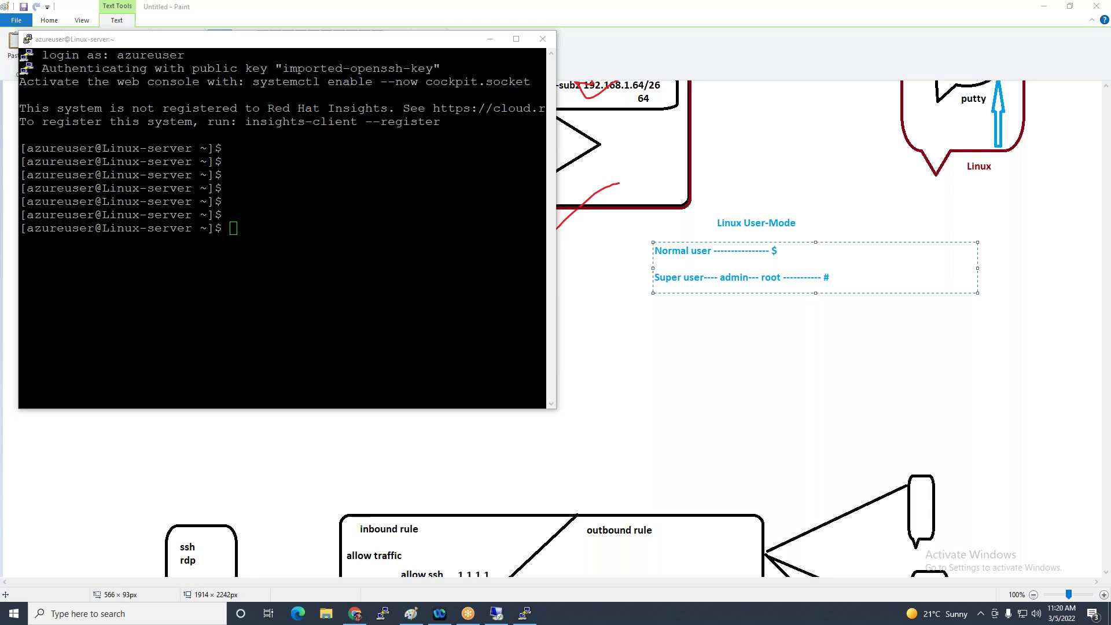
left_click(265, 227)
type("sudo su -")
key("Return")
key("Return")
key("Return")
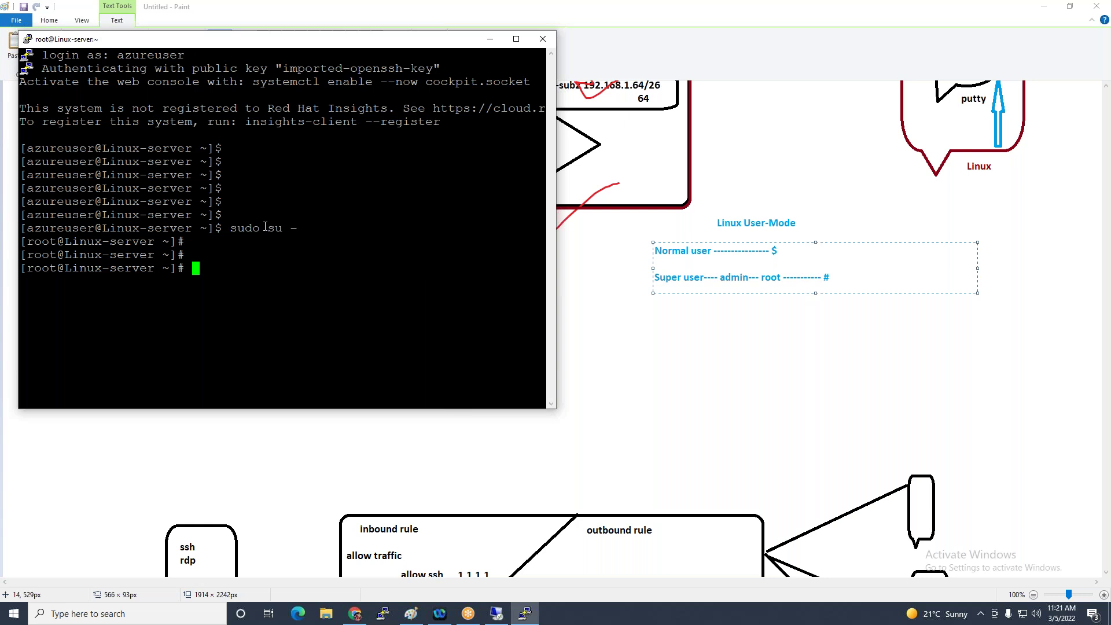
Return to Paint and draw a blue oval callout about 159 × 154 px beside the deployment diagram, above the putty shape
left_click(660, 339)
scroll(665, 339, "up", 3)
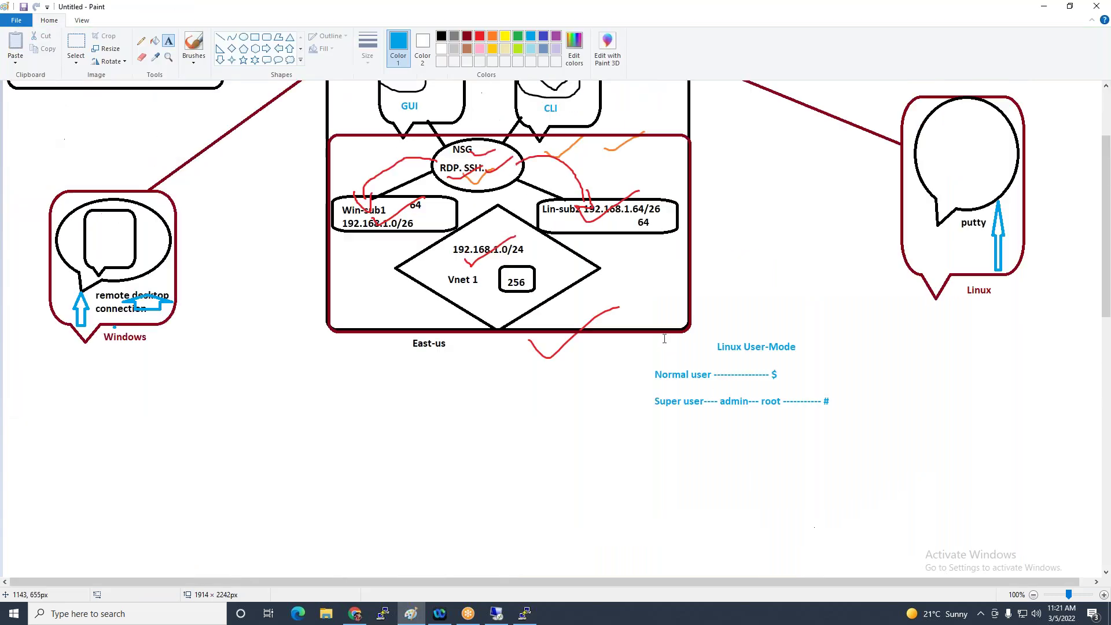
scroll(664, 339, "up", 3)
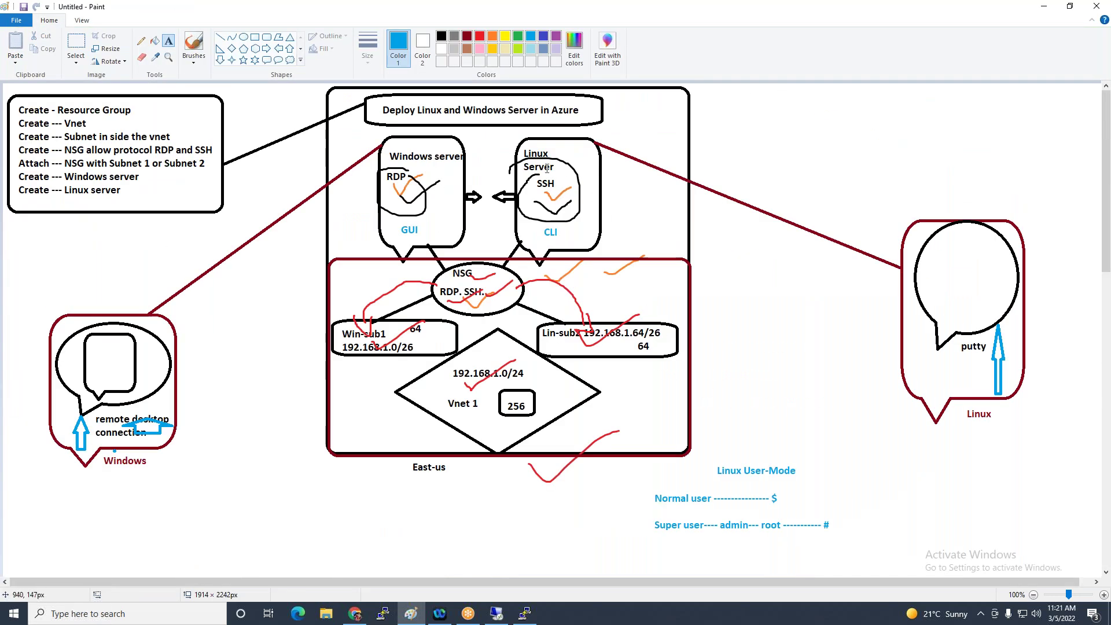
left_click(279, 61)
left_click_drag(740, 88, 833, 178)
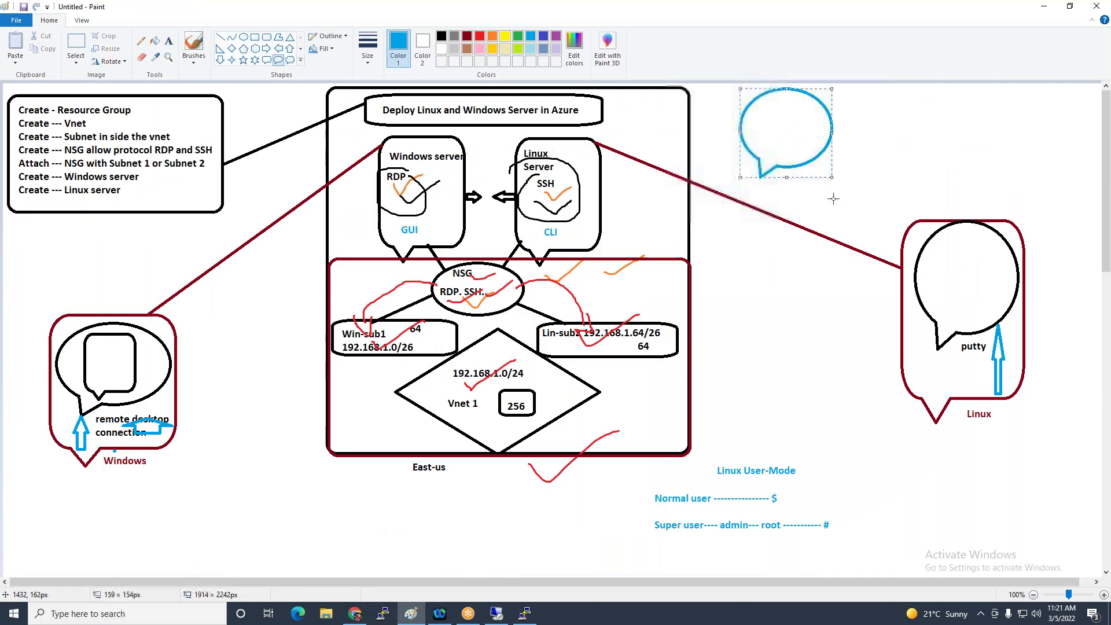
Add the text "all-package" inside the new blue oval callout
left_click(169, 40)
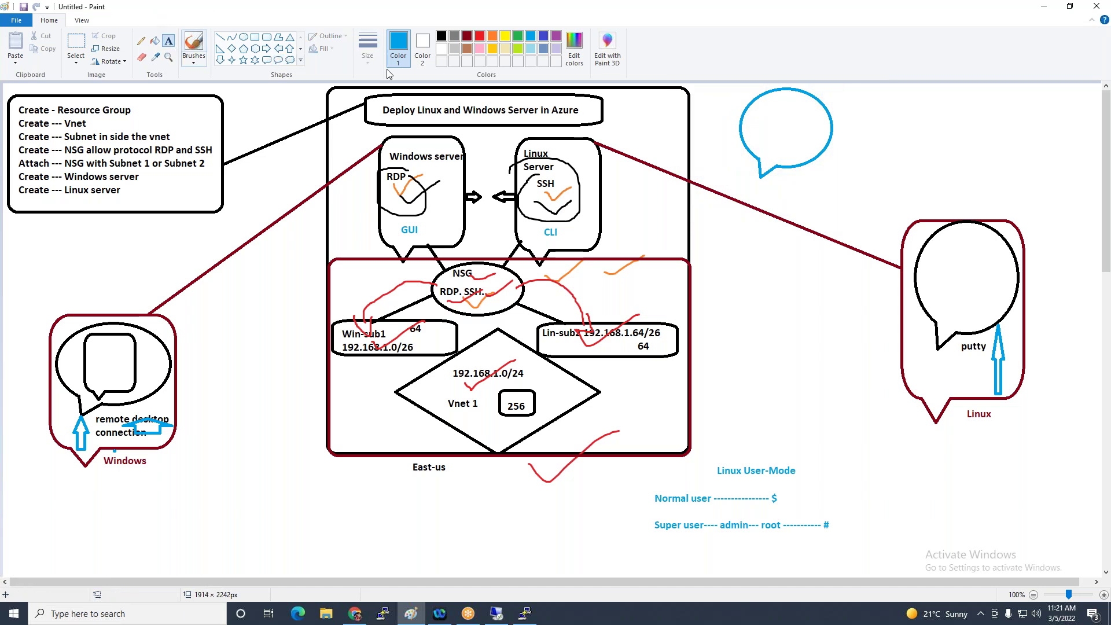
left_click(755, 110)
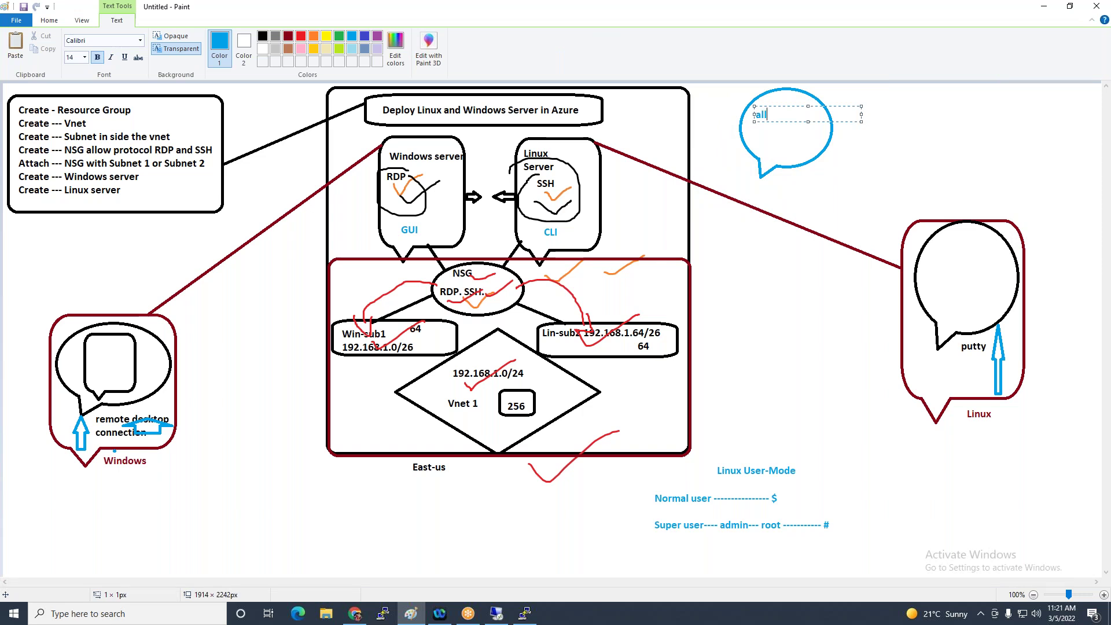
type("-package")
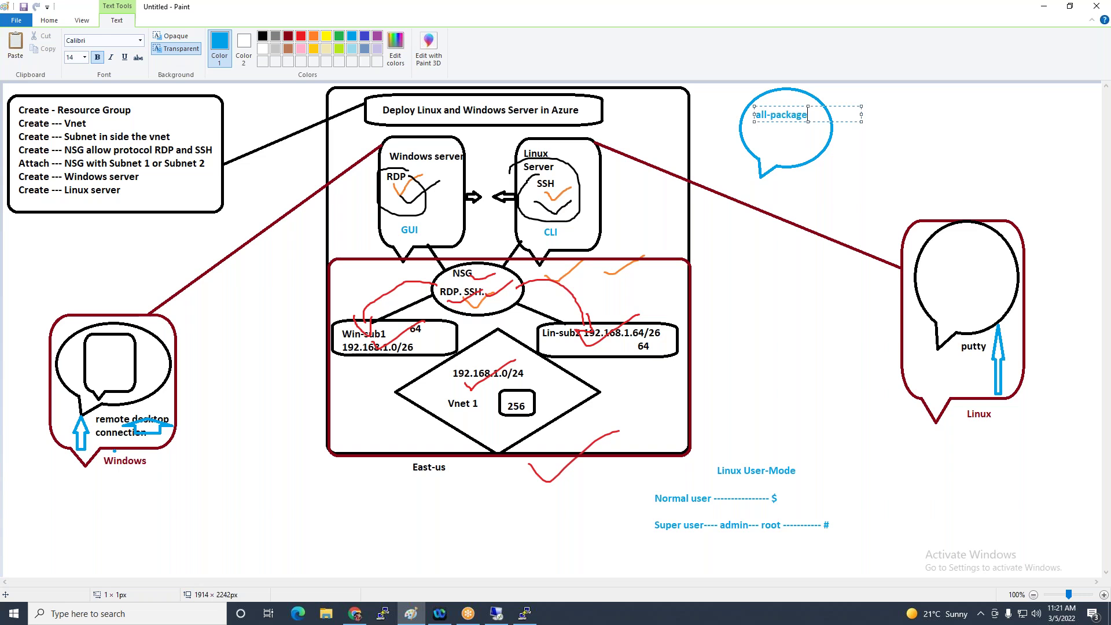